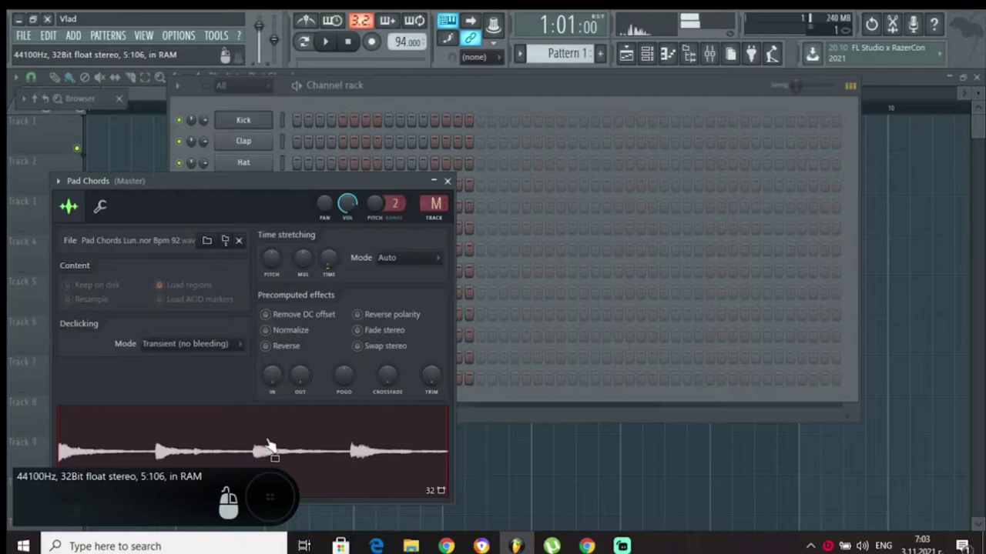
# Place the Pad Chords sample at the start of Track 1 and duplicate it into four consecutive clips through bar 8.
pyautogui.moveTo(261, 453); pyautogui.dragTo(168, 279)
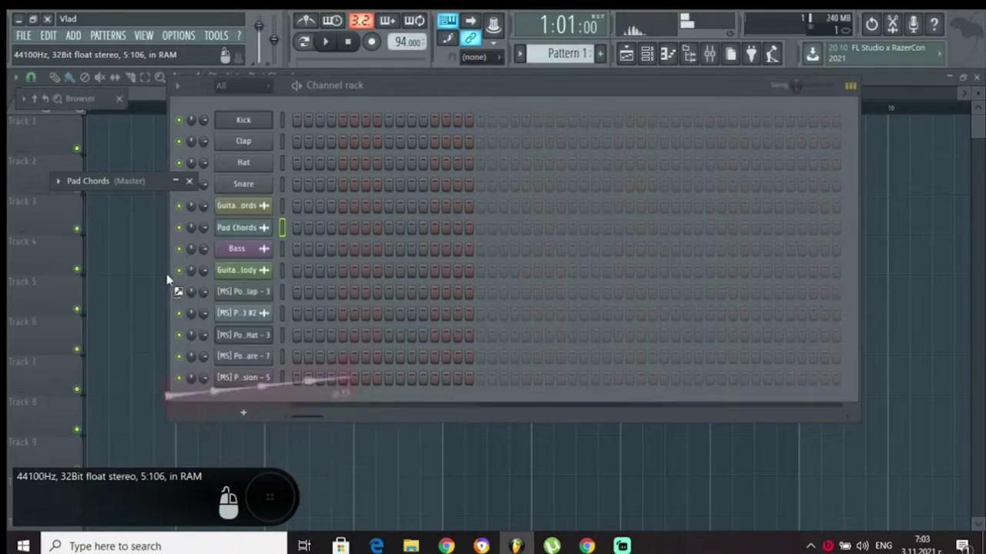
pyautogui.moveTo(108, 135); pyautogui.dragTo(137, 139)
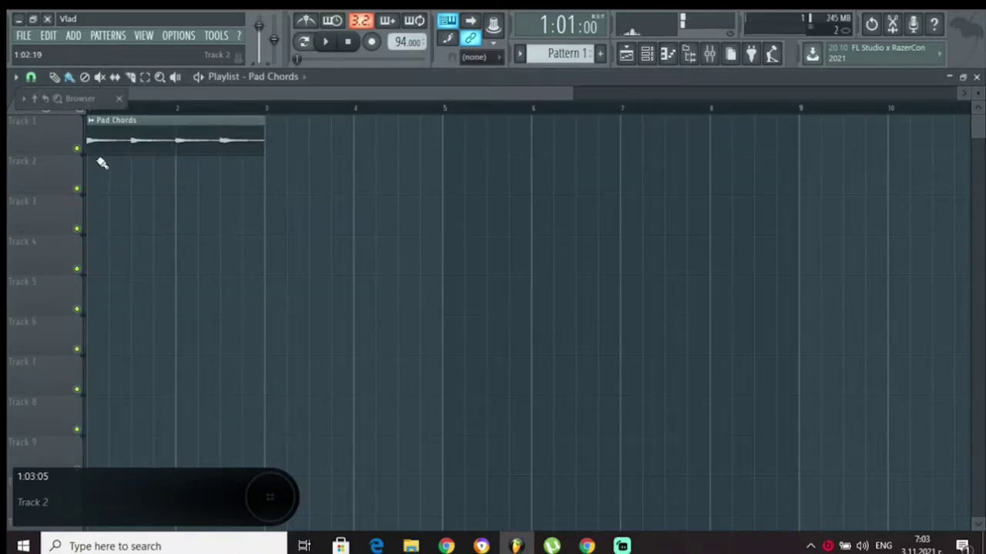
pyautogui.scroll(-2, 150, 114)
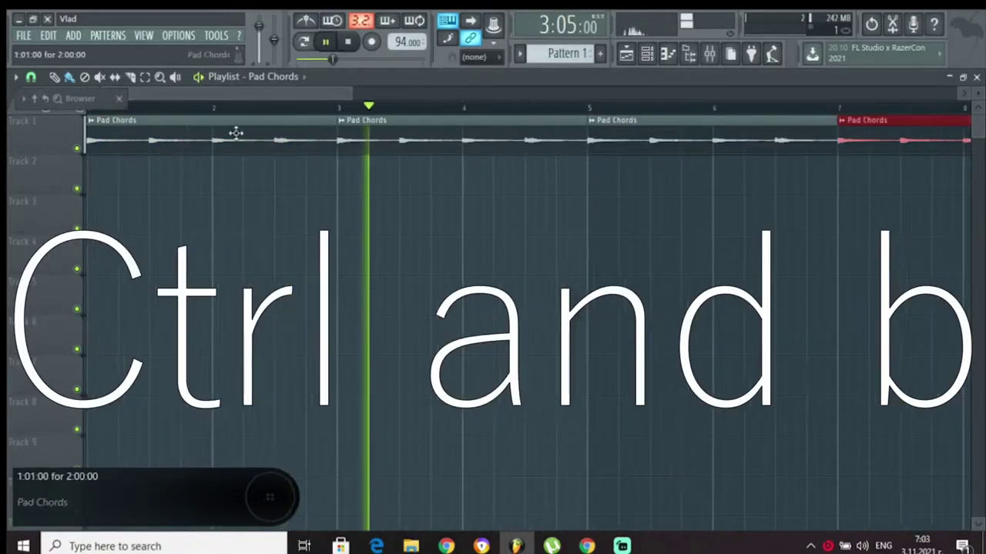
# Fit the Pad Chords audio clip to the project tempo.
pyautogui.click(93, 122)
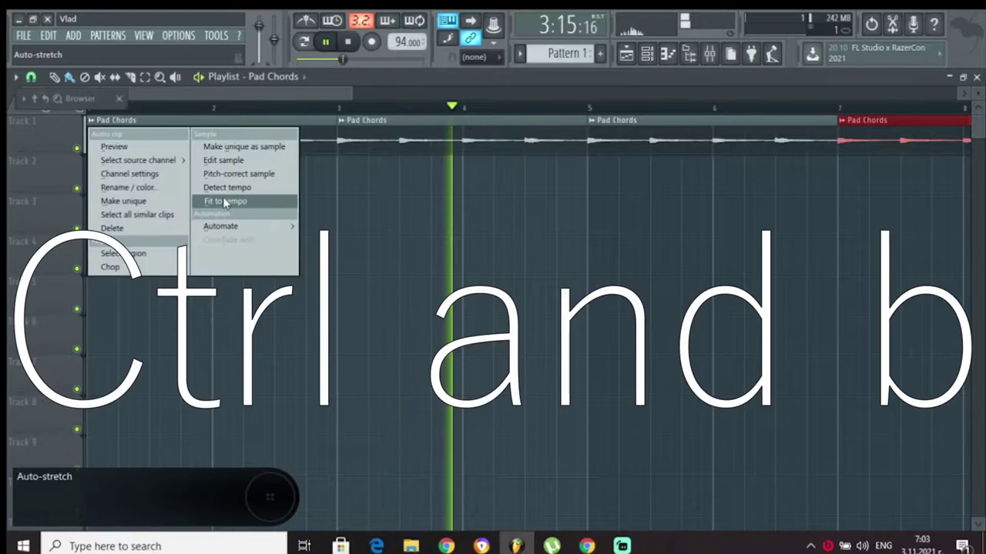
pyautogui.click(223, 196)
pyautogui.click(487, 286)
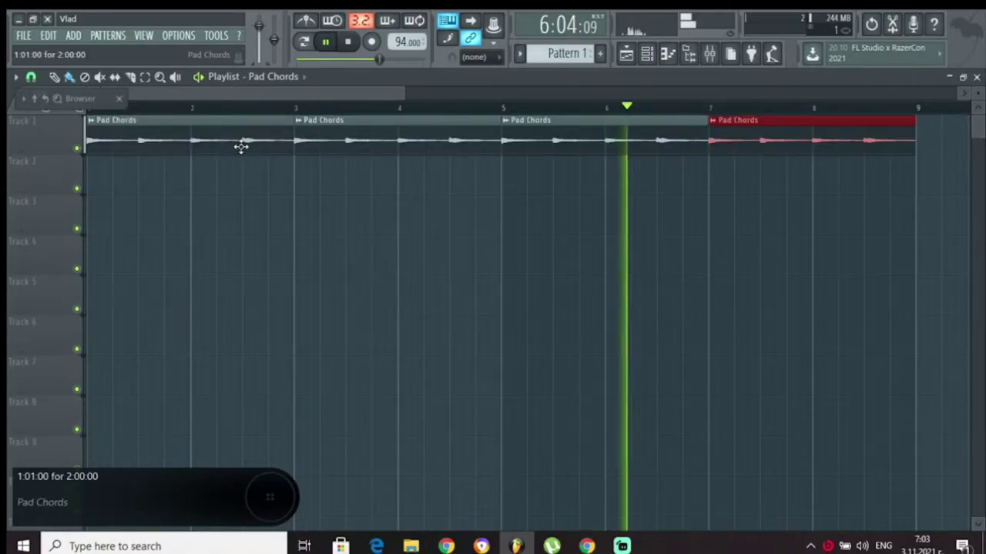
# Route the Pad Chords channel to mixer track 5 and maximize the mixer.
pyautogui.doubleClick(241, 146)
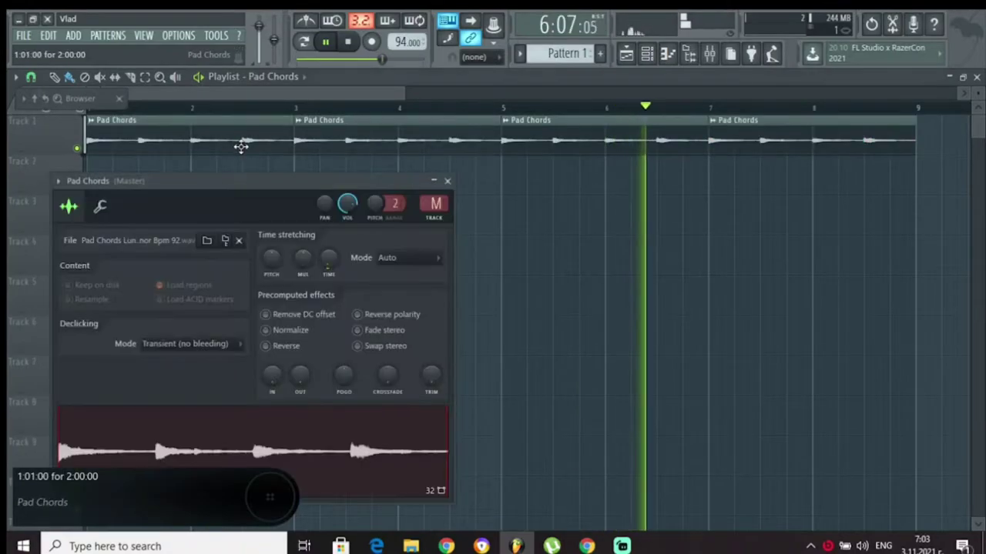
pyautogui.click(58, 181)
pyautogui.click(251, 228)
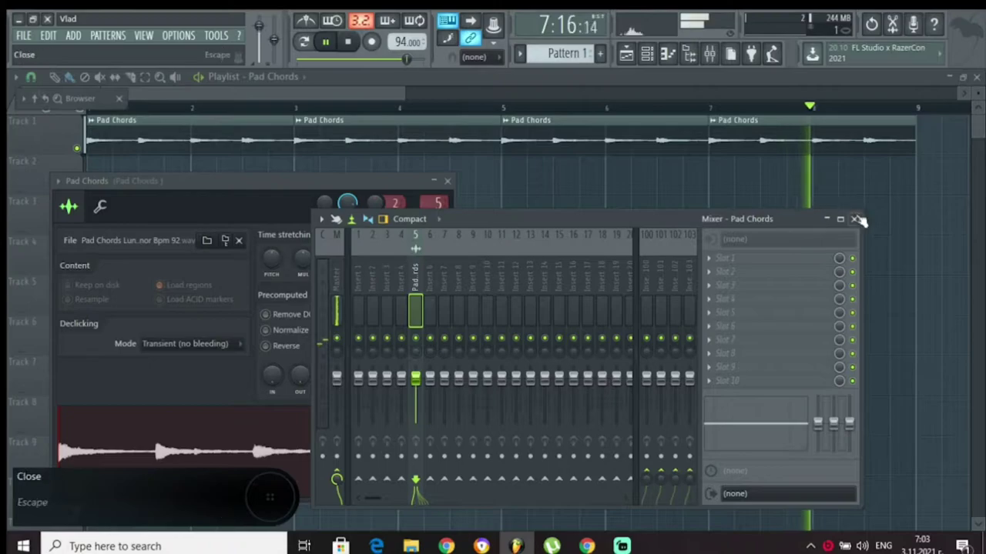
pyautogui.click(841, 220)
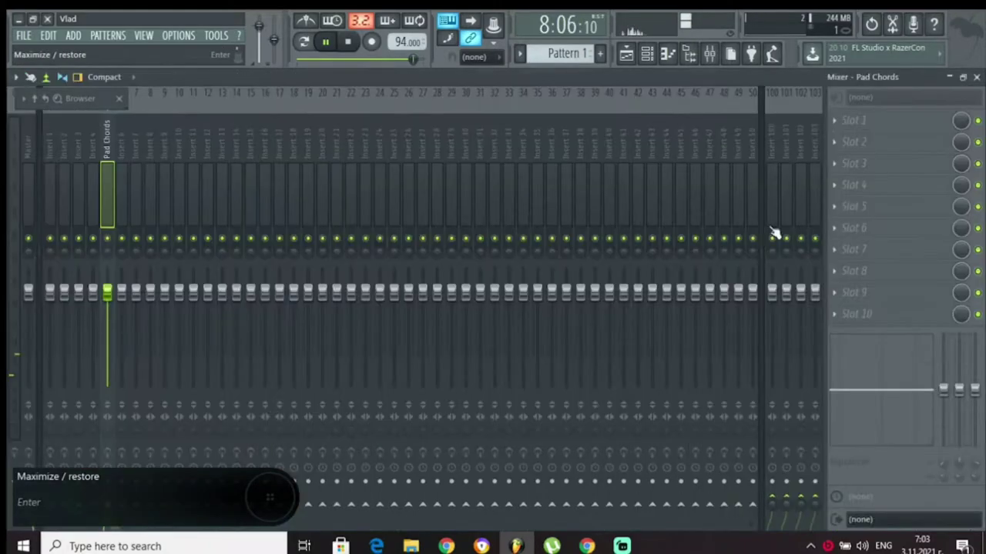
# Add Effector to the Pad Chords track's first effect slot and set its Filter with Param X at about 51.
pyautogui.click(844, 129)
pyautogui.click(539, 129)
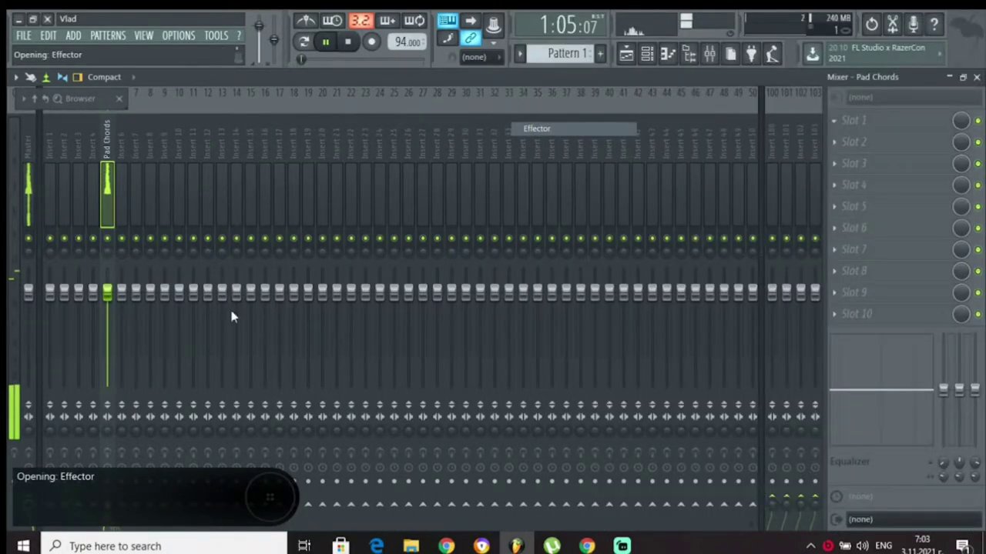
pyautogui.click(323, 485)
pyautogui.moveTo(235, 362)
pyautogui.mouseDown()
pyautogui.moveTo(228, 314)
pyautogui.moveTo(226, 326)
pyautogui.moveTo(264, 333)
pyautogui.moveTo(246, 331)
pyautogui.mouseUp()
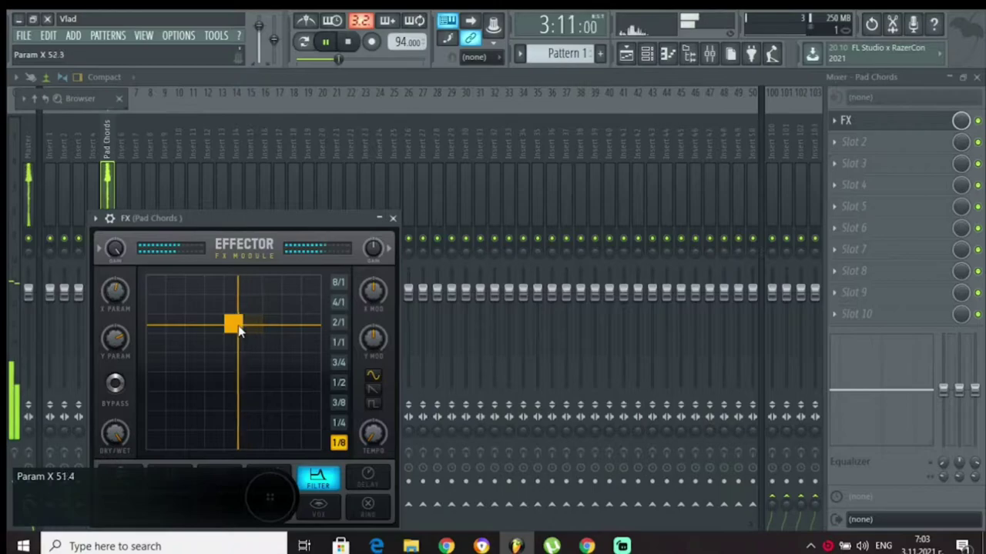
# Load Fruity Parametric EQ 2 in slot 2 with a low-and-high-cut preset and pull its high-end cutoff lower.
pyautogui.click(840, 143)
pyautogui.click(686, 69)
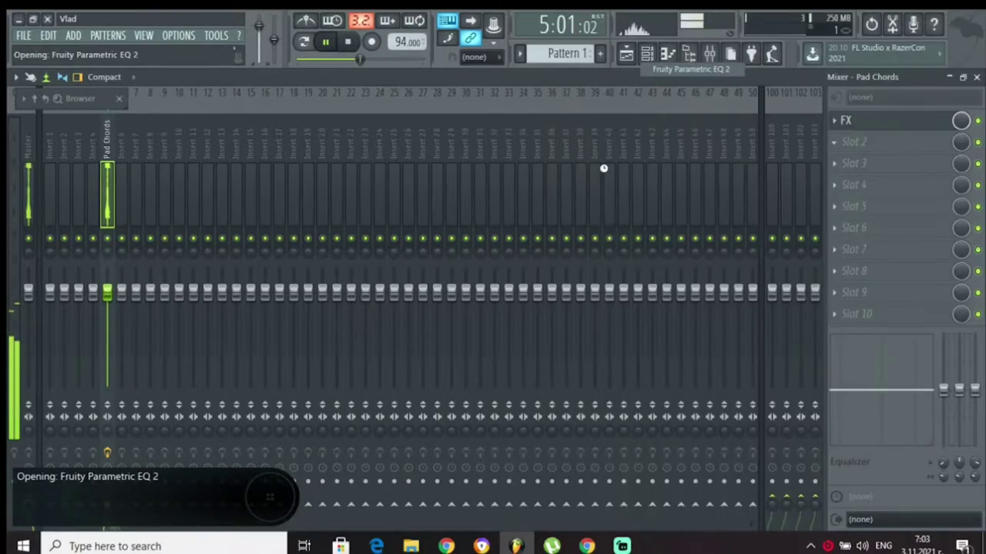
pyautogui.click(517, 238)
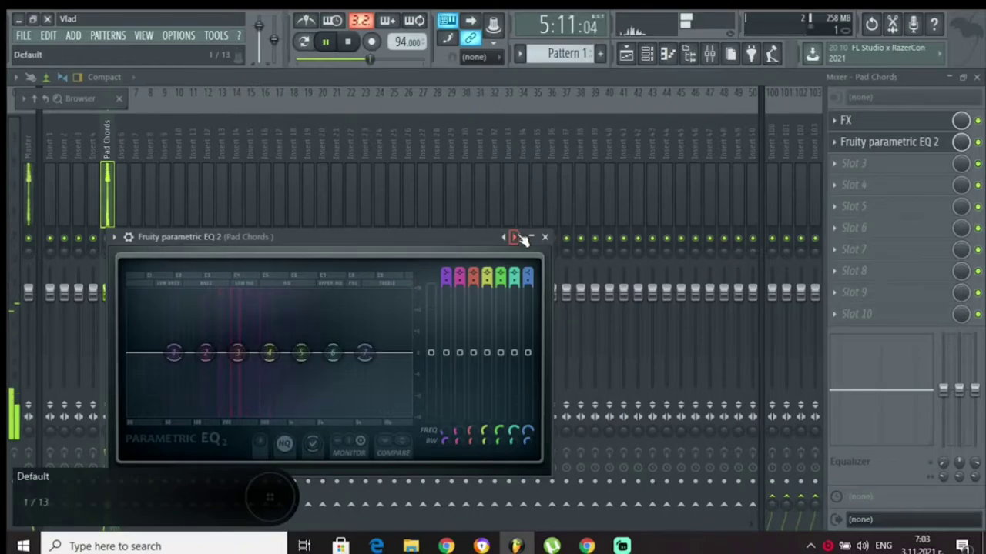
pyautogui.click(516, 237)
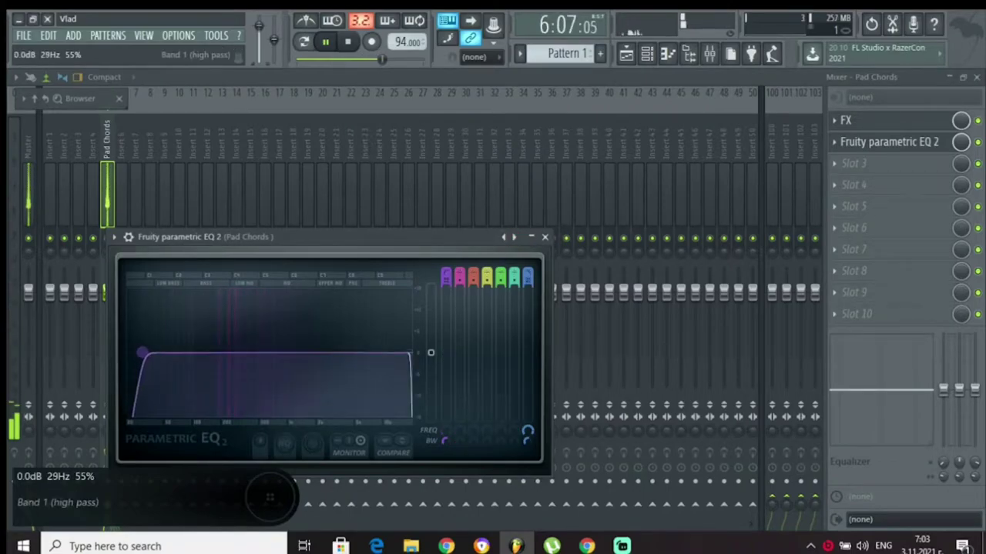
pyautogui.moveTo(408, 356); pyautogui.dragTo(340, 353)
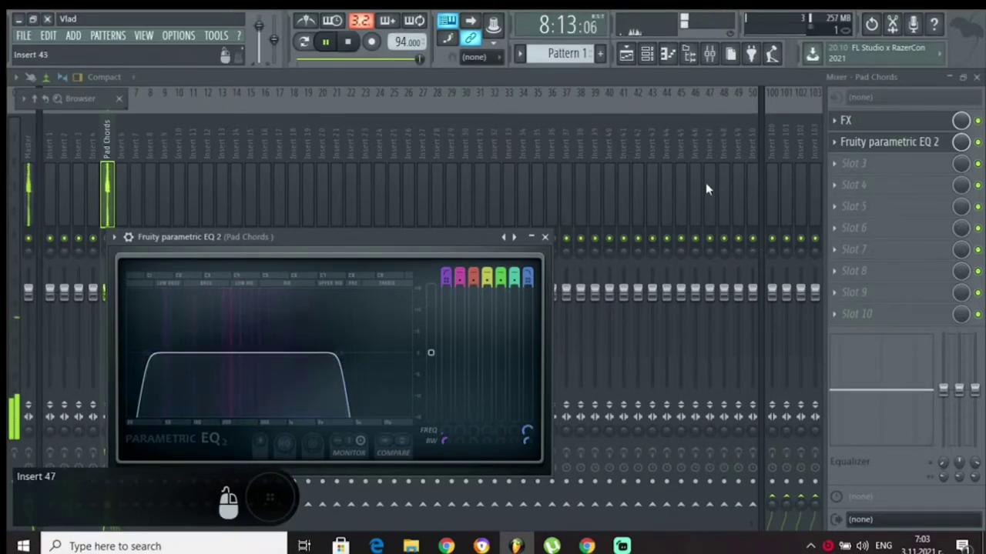
# Load Fruity Reeverb 2 in slot 4 and cycle its presets beyond Large Hall and Small Studio to choose a reverb sound.
pyautogui.click(837, 178)
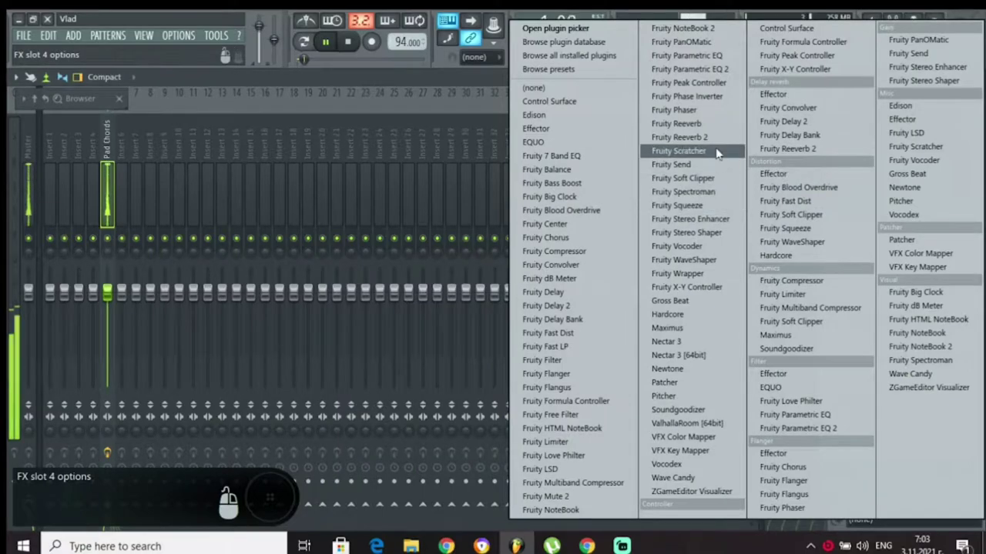
pyautogui.click(677, 152)
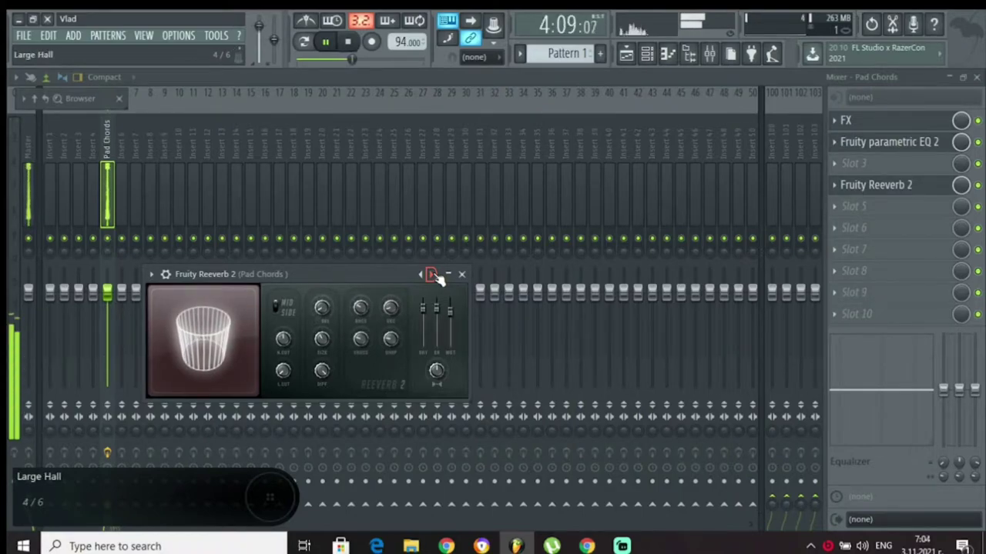
pyautogui.click(434, 276)
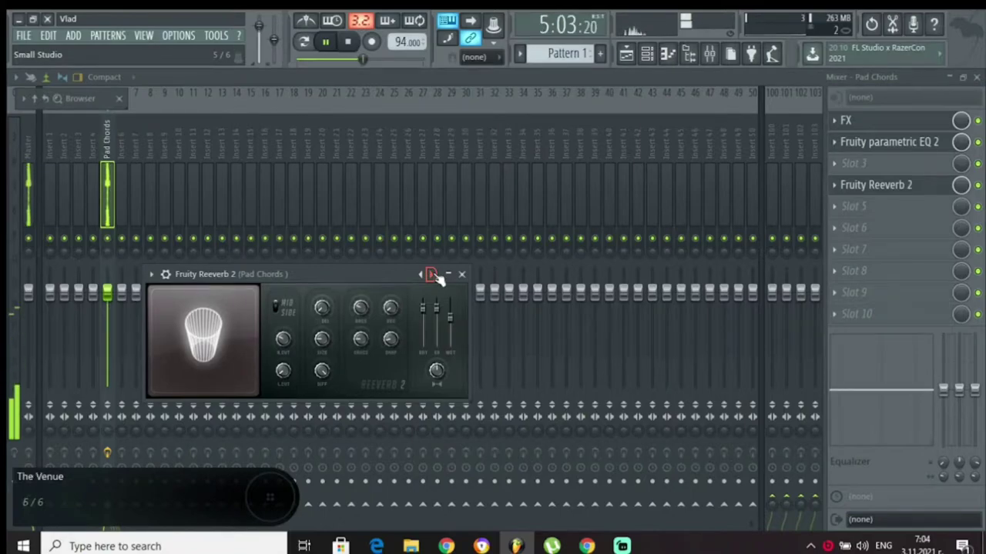
pyautogui.click(433, 276)
pyautogui.click(433, 276)
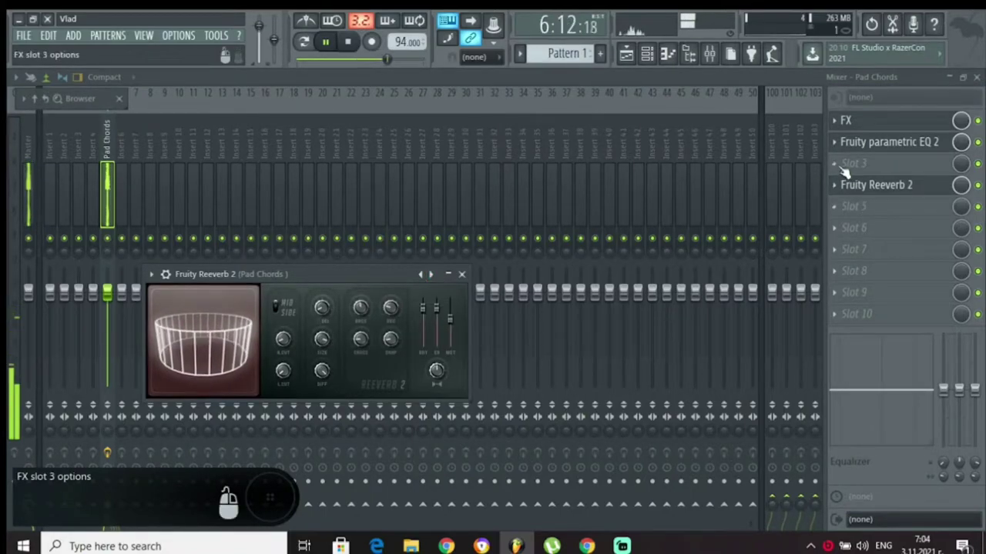
pyautogui.click(855, 190)
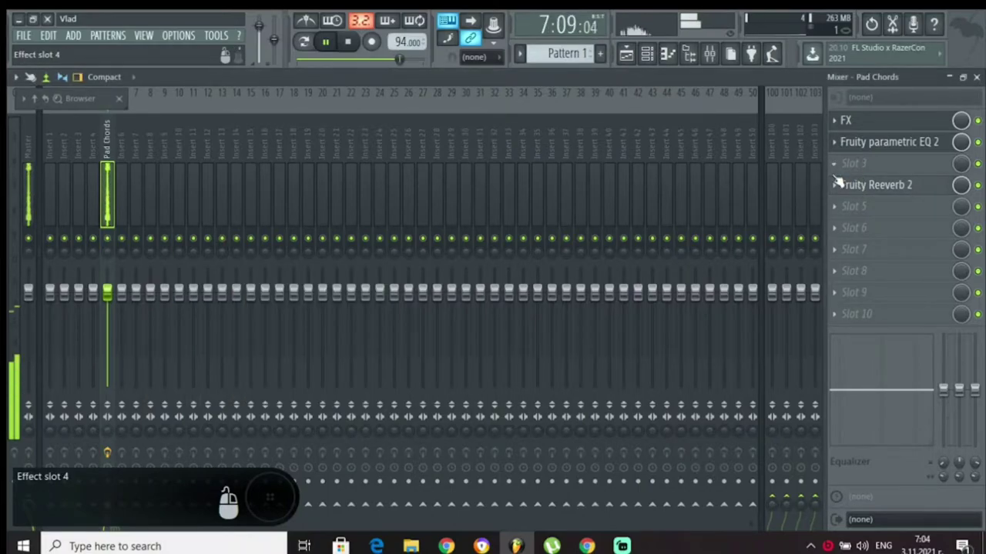
# Load Fruity Compressor in slot 3 and step through its presets to Default.
pyautogui.click(838, 183)
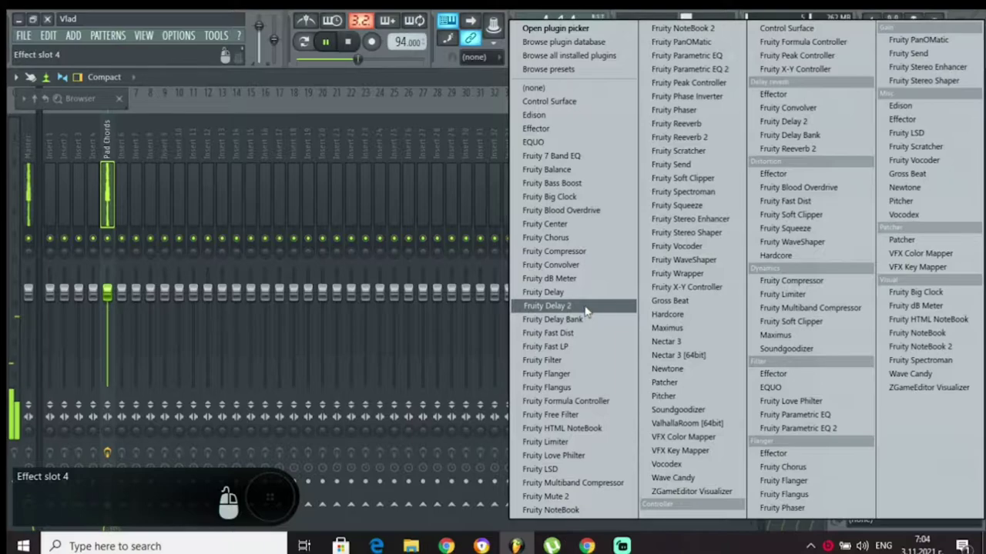
pyautogui.click(587, 251)
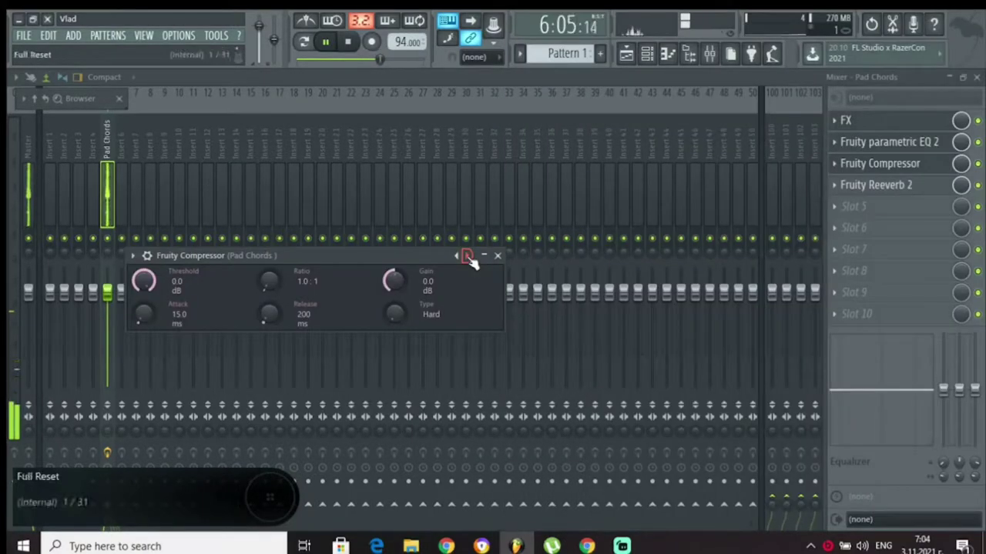
pyautogui.click(468, 256)
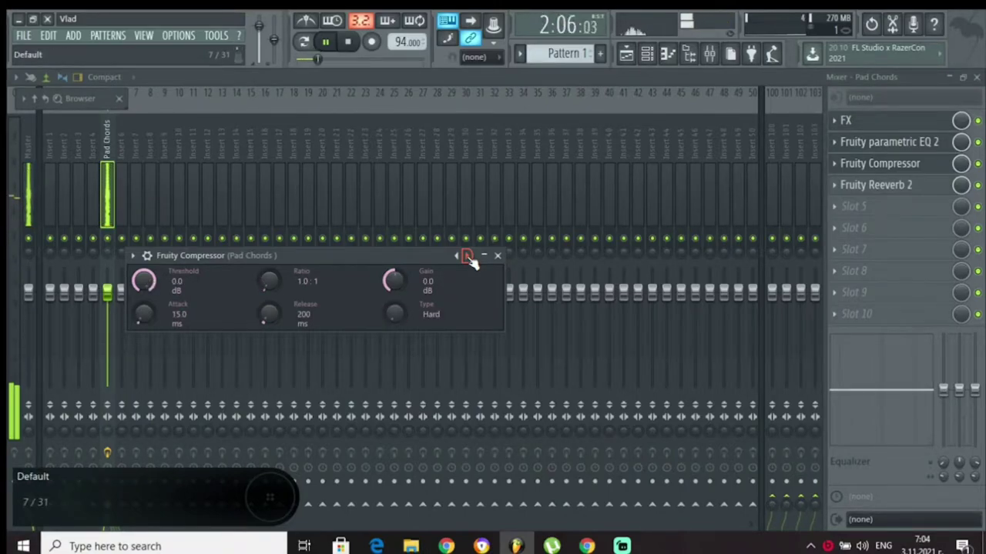
# Load Soundgoodizer in slot 5, choose mode C and reduce its amount.
pyautogui.click(837, 215)
pyautogui.click(679, 410)
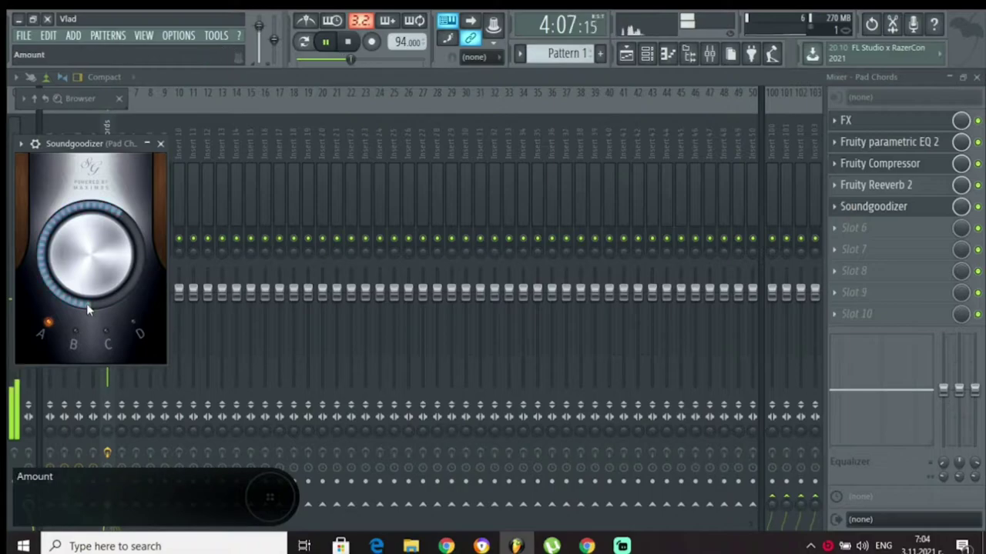
pyautogui.click(107, 331)
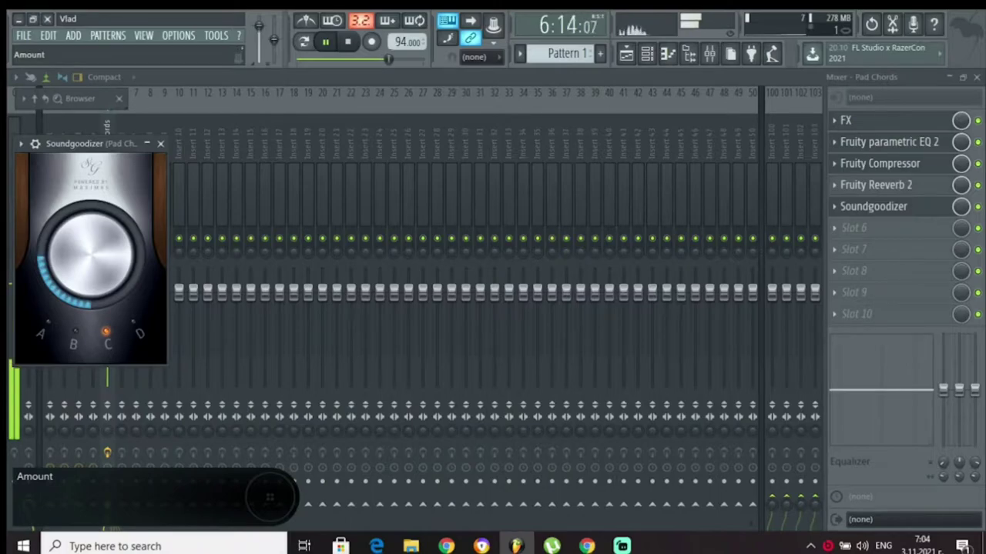
# Create an automation clip in the playlist for the Pad Chords channel volume.
pyautogui.click(627, 56)
pyautogui.click(645, 58)
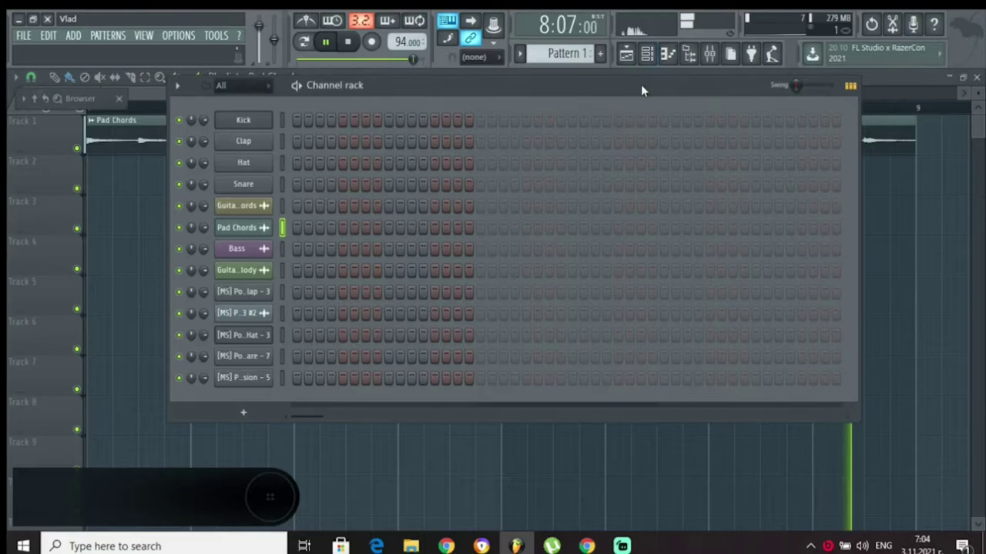
pyautogui.click(925, 76)
pyautogui.scroll(-4, 793, 114)
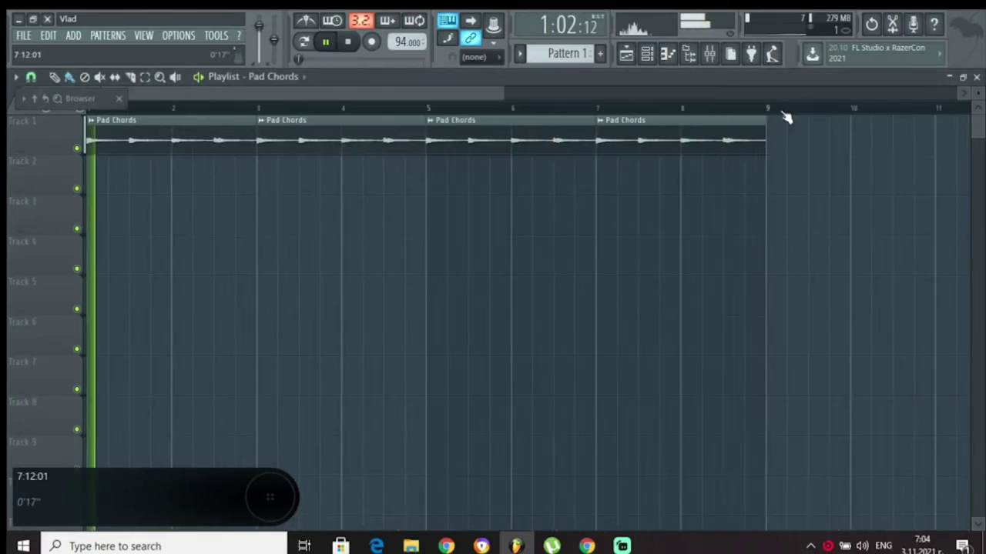
pyautogui.doubleClick(105, 132)
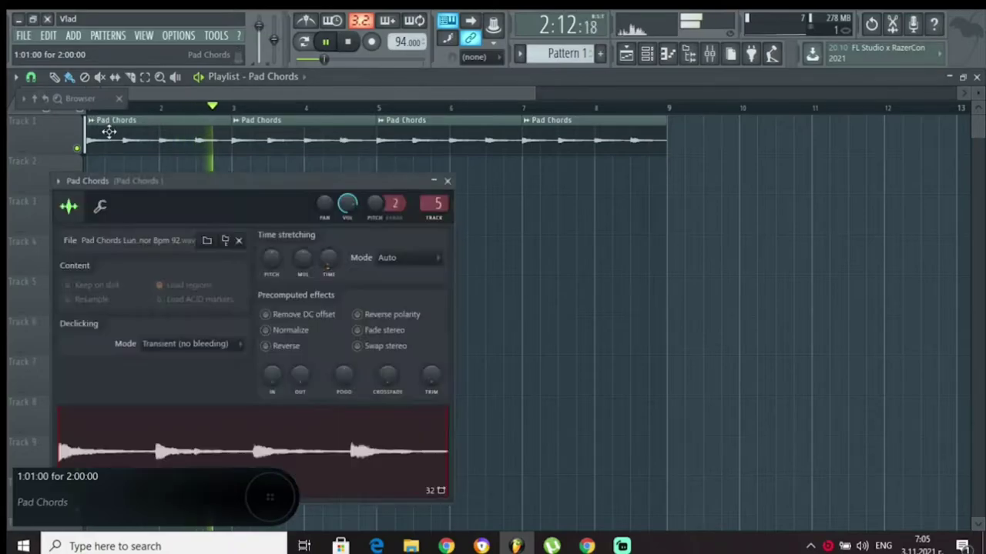
pyautogui.rightClick(349, 205)
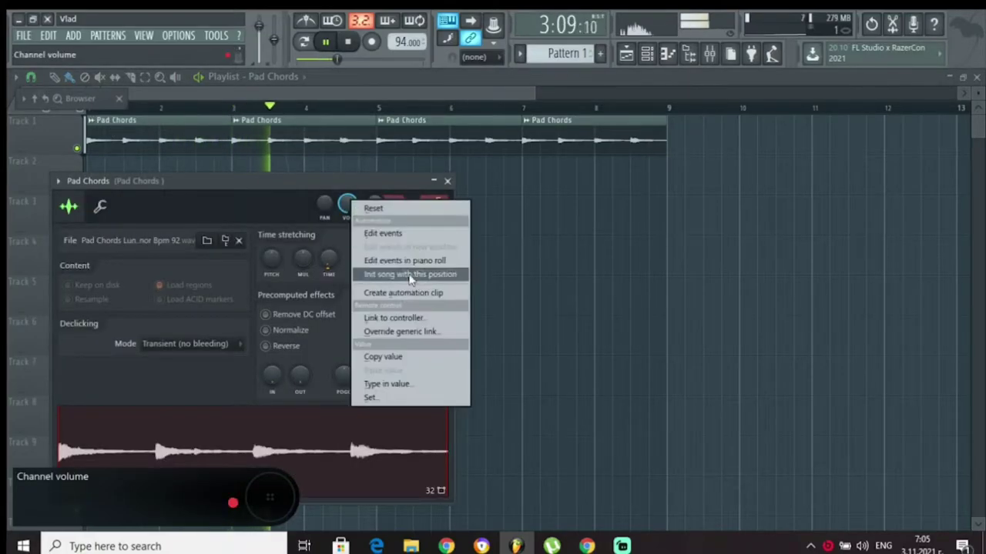
pyautogui.click(408, 291)
pyautogui.click(412, 90)
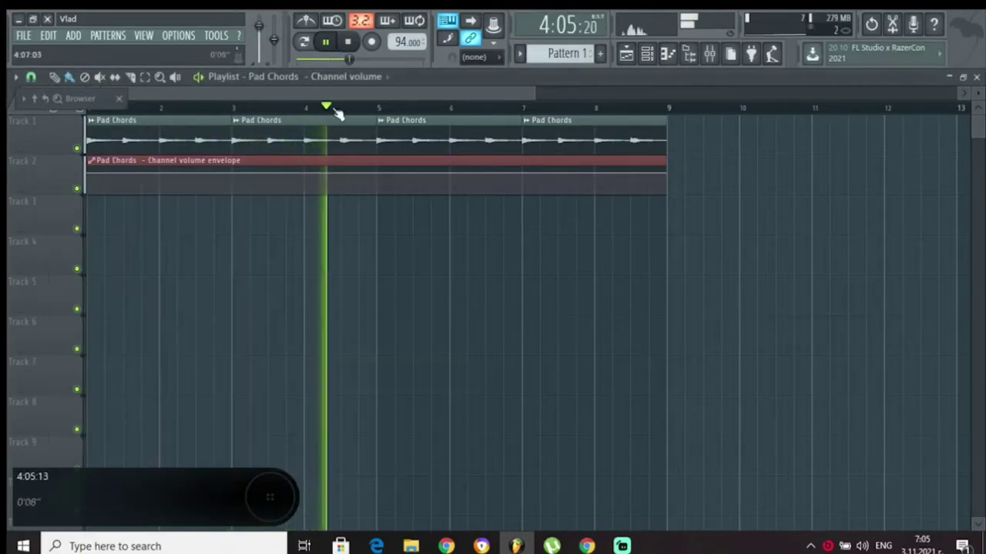
# Lower the starting point of the volume envelope and add a control point at bar 7 at about 71%.
pyautogui.moveTo(95, 179); pyautogui.dragTo(77, 189)
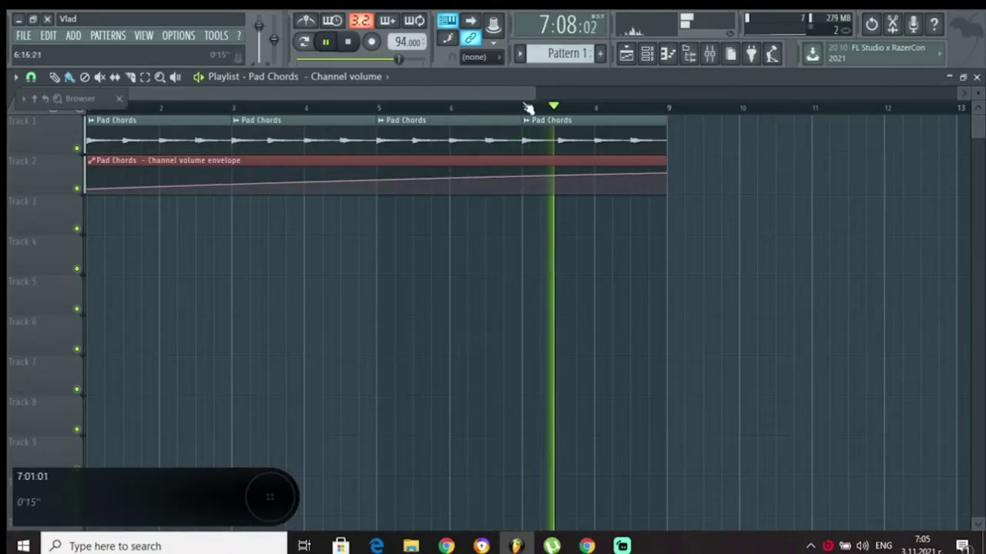
pyautogui.scroll(4, 528, 108)
pyautogui.scroll(1, 527, 112)
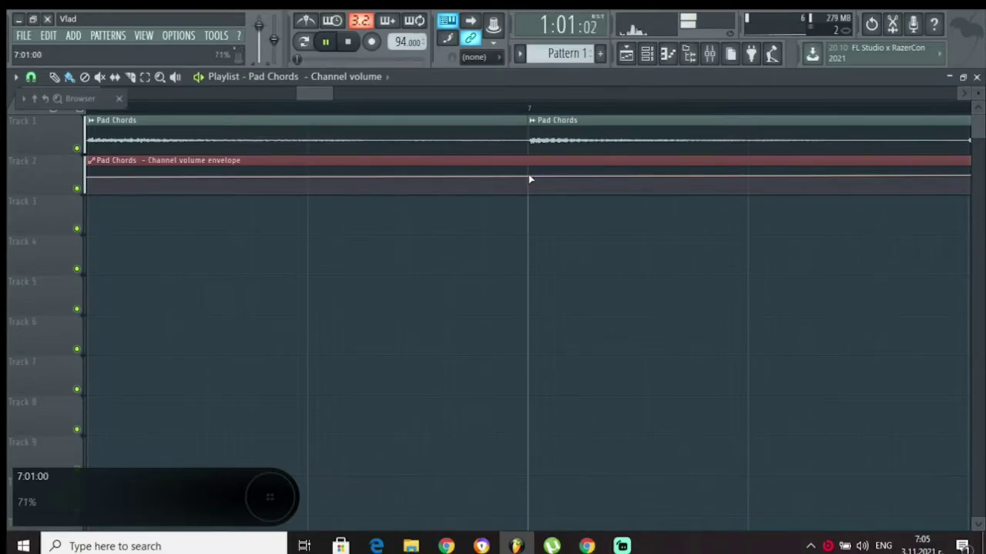
pyautogui.scroll(-3, 552, 115)
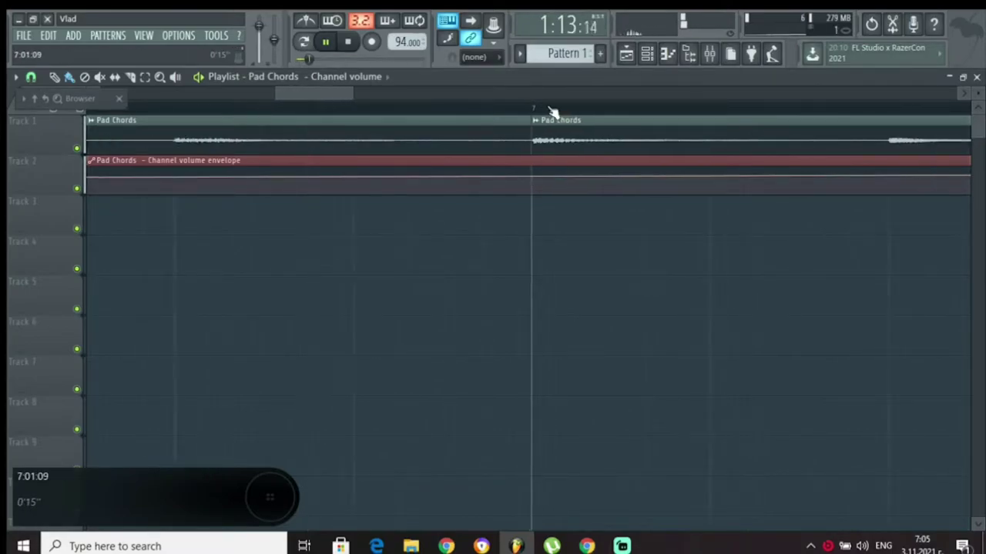
pyautogui.scroll(-1, 560, 115)
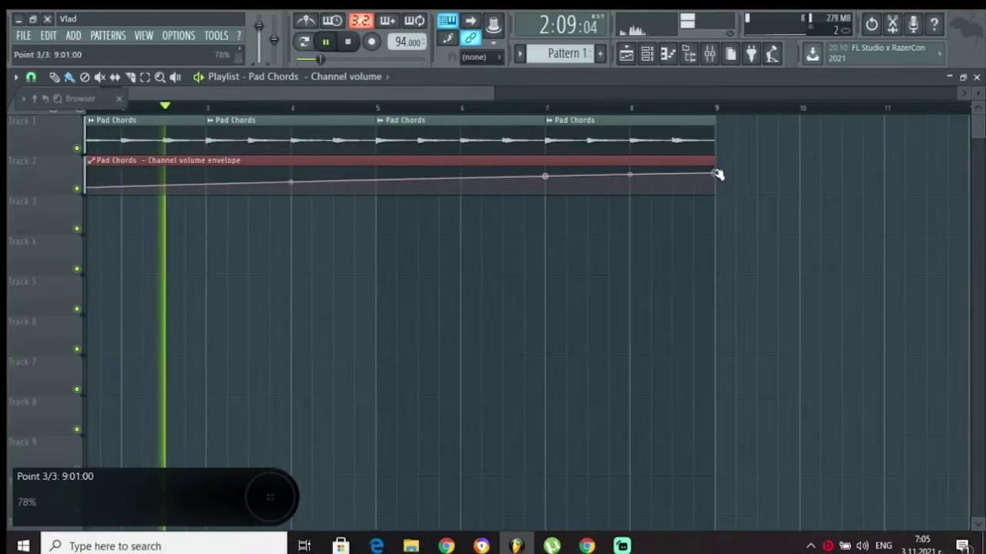
# Lower the volume envelope's end point at bar 9 to about 39% and curve the segment after bar 7.
pyautogui.moveTo(717, 174); pyautogui.dragTo(718, 186)
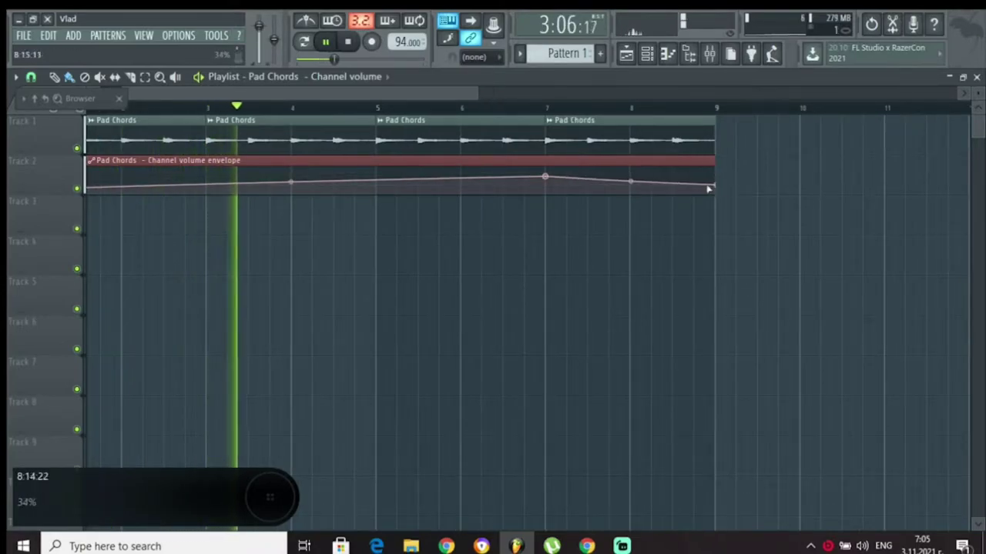
pyautogui.moveTo(630, 182); pyautogui.dragTo(631, 183)
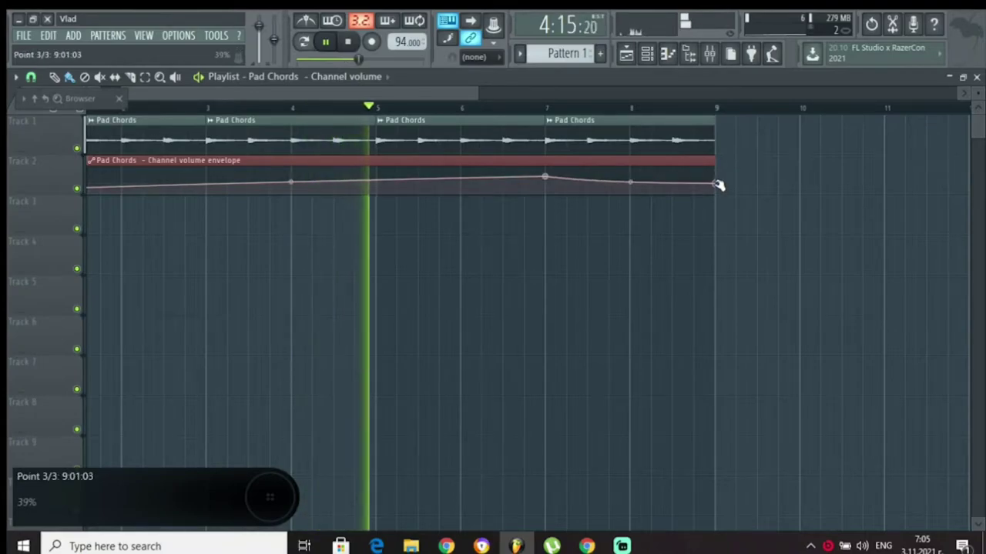
pyautogui.scroll(6, 713, 109)
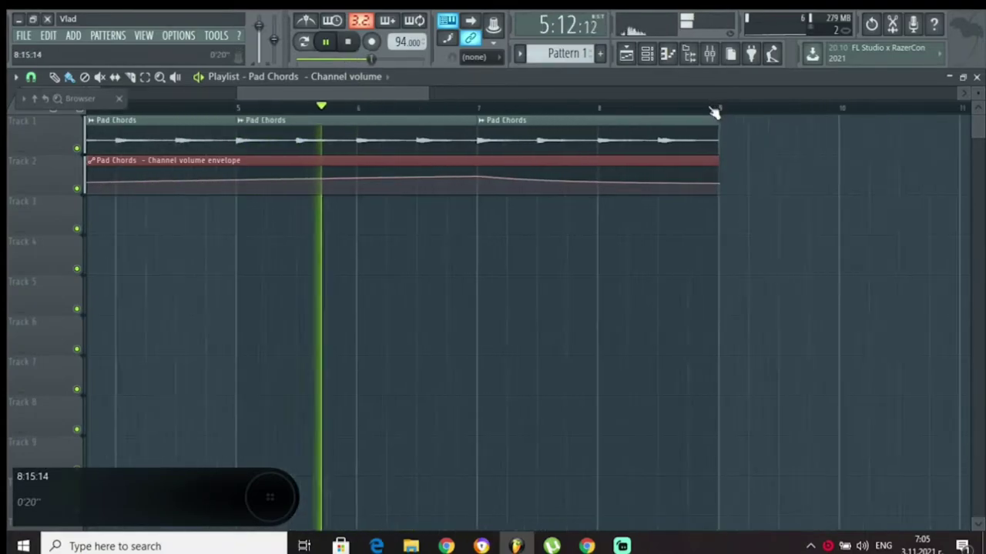
pyautogui.scroll(2, 713, 112)
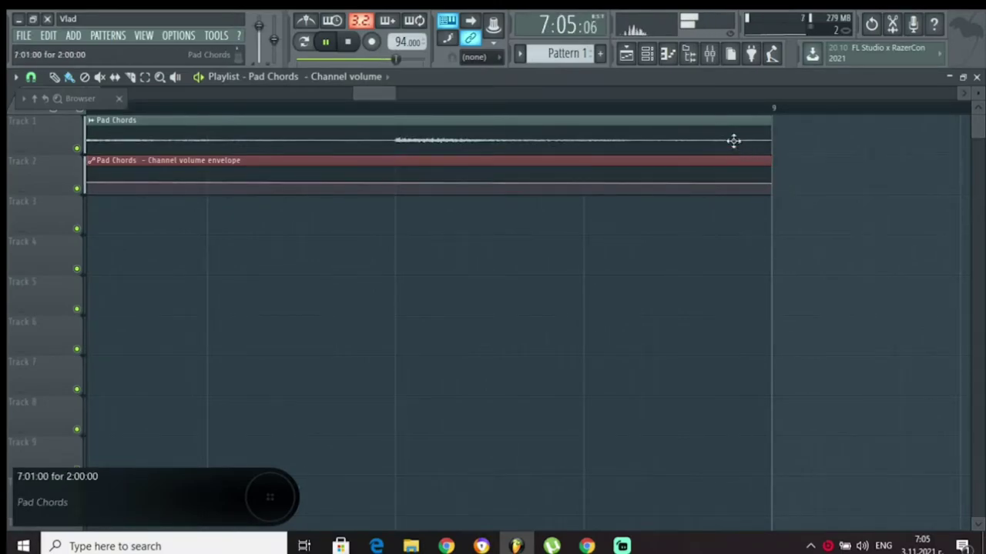
pyautogui.scroll(-3, 697, 106)
pyautogui.scroll(-8, 693, 114)
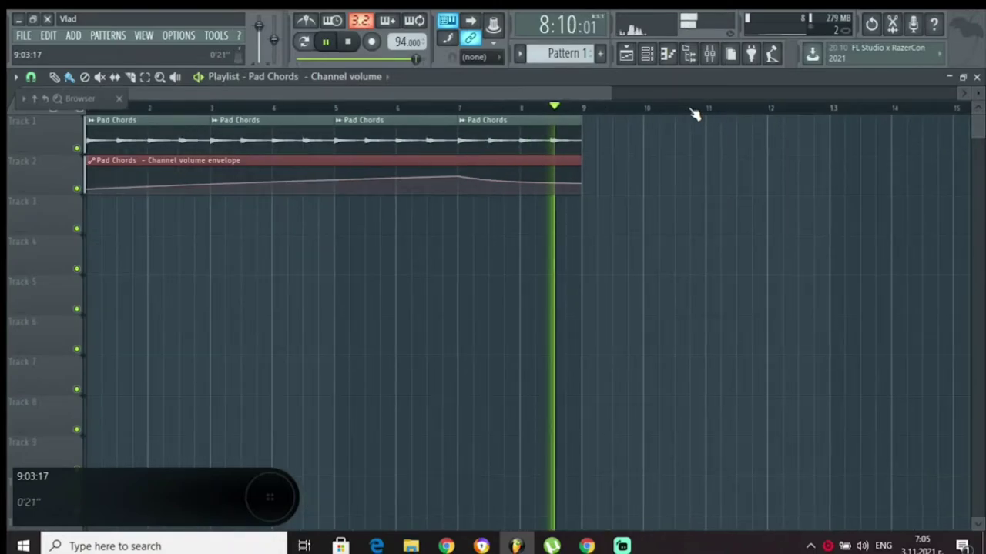
# Place the Guitar Chords sample on Track 3 at bar 1 and briefly play it back from the start.
pyautogui.click(647, 52)
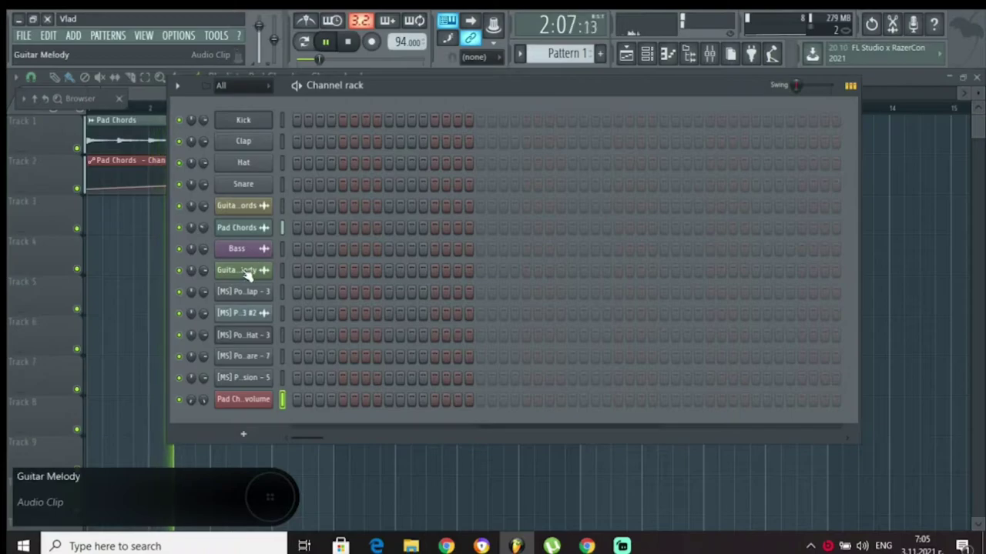
pyautogui.click(244, 206)
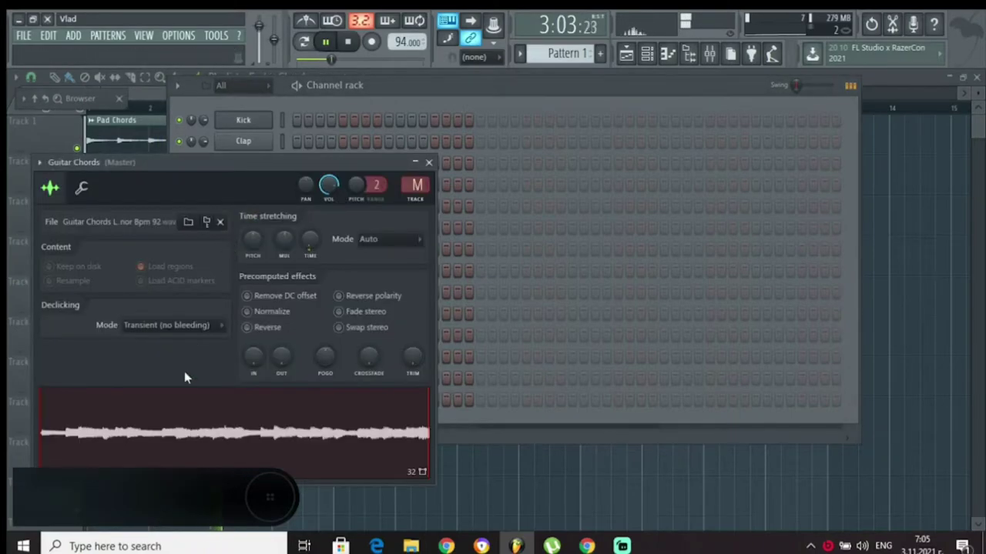
pyautogui.moveTo(193, 418); pyautogui.dragTo(92, 221)
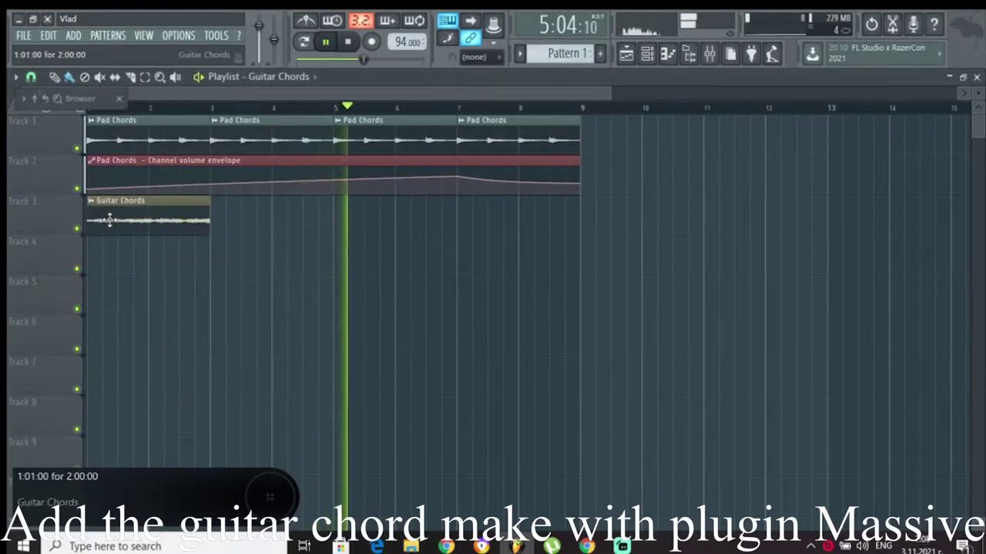
pyautogui.press('space')
pyautogui.press('space')
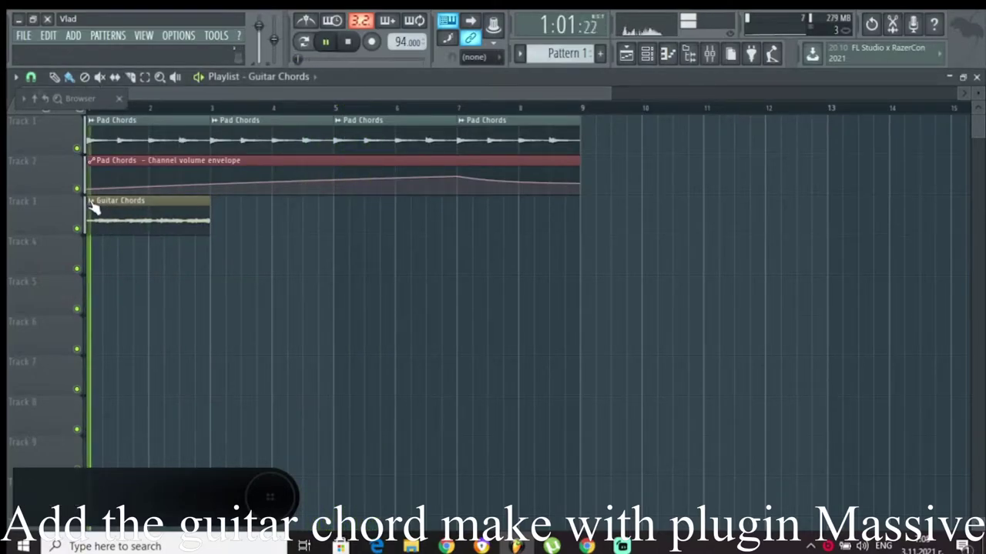
pyautogui.press('space')
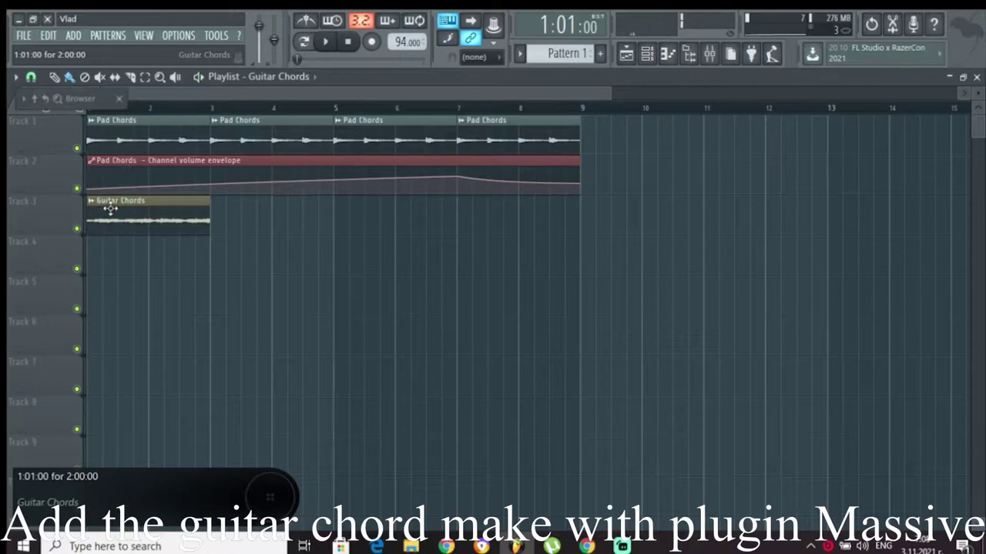
# Move the Guitar Chords clip to bar 7 and check its alignment with the last Pad Chords clip.
pyautogui.moveTo(116, 211); pyautogui.dragTo(490, 224)
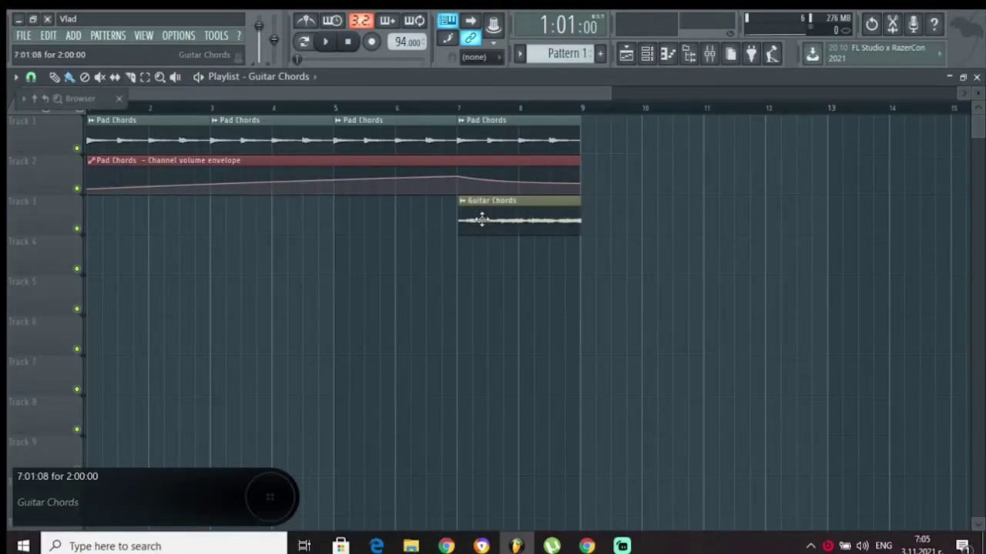
pyautogui.scroll(5, 505, 112)
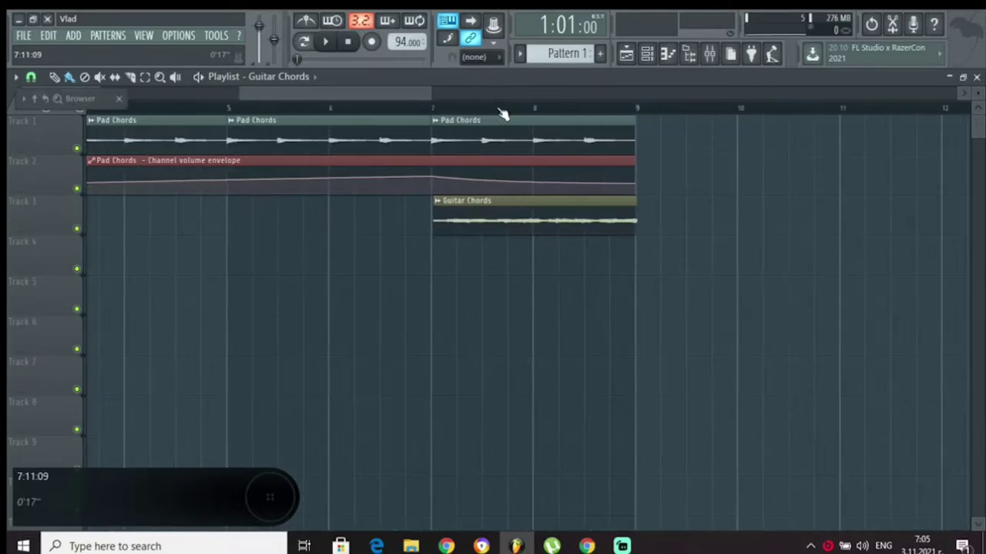
pyautogui.scroll(3, 429, 98)
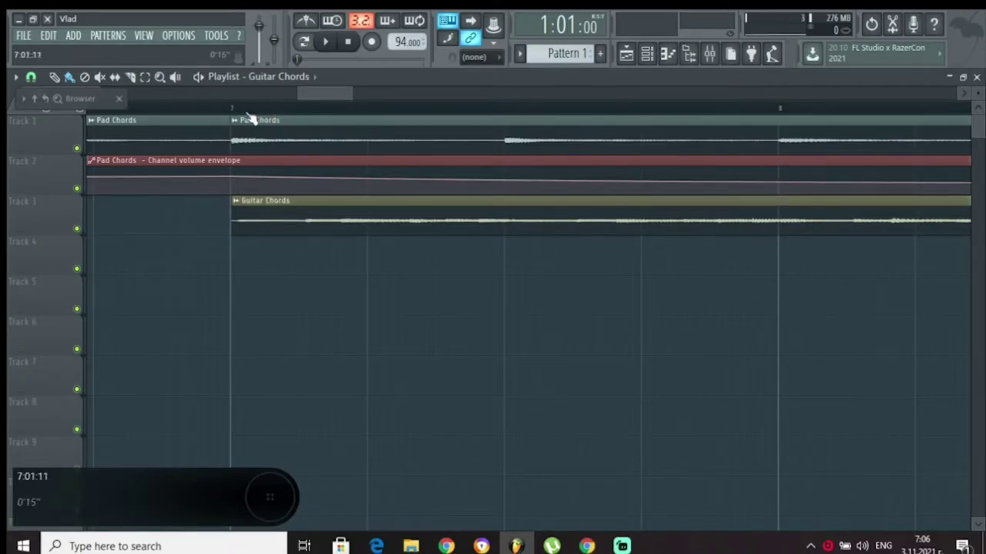
pyautogui.scroll(2, 245, 118)
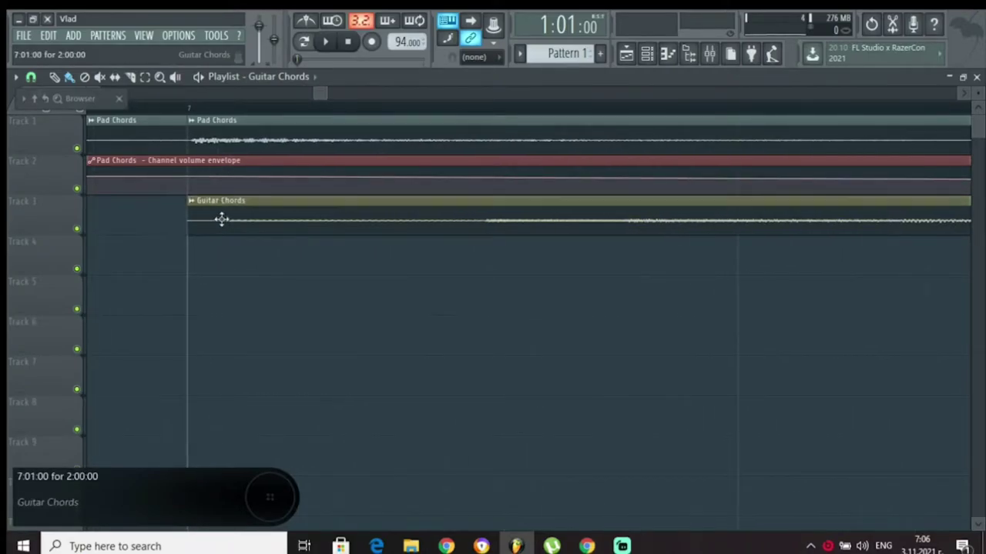
pyautogui.scroll(-3, 299, 112)
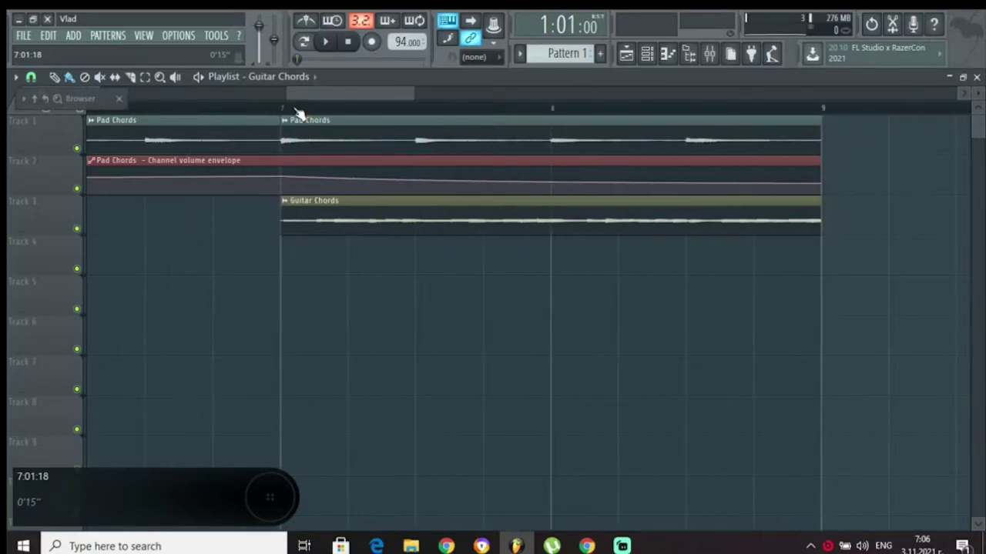
pyautogui.scroll(-5, 299, 113)
# Duplicate the Pad Chords and Guitar Chords clips at bar 7 together four times, filling both tracks up to bar 17.
pyautogui.press('space')
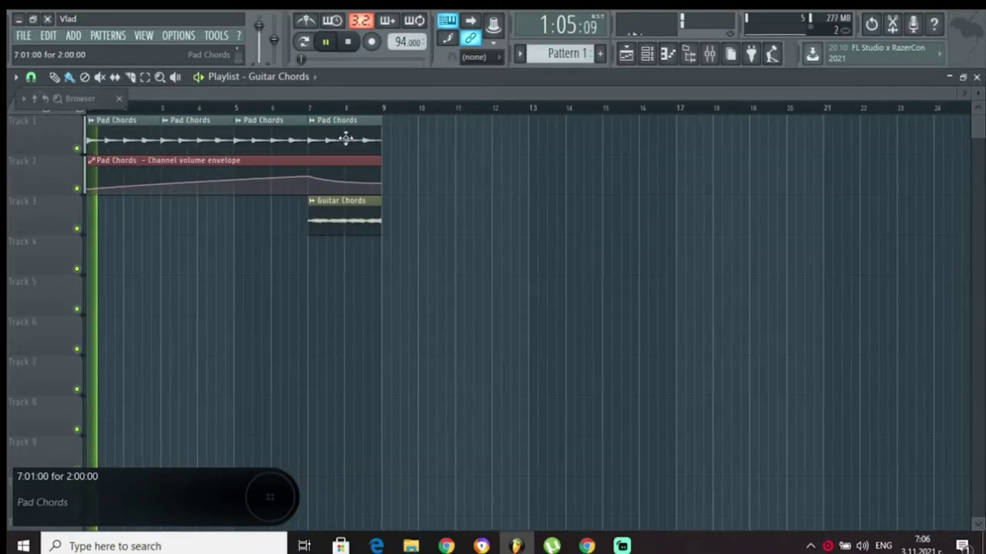
pyautogui.keyDown('ctrl'); pyautogui.click(348, 141); pyautogui.keyUp('ctrl')
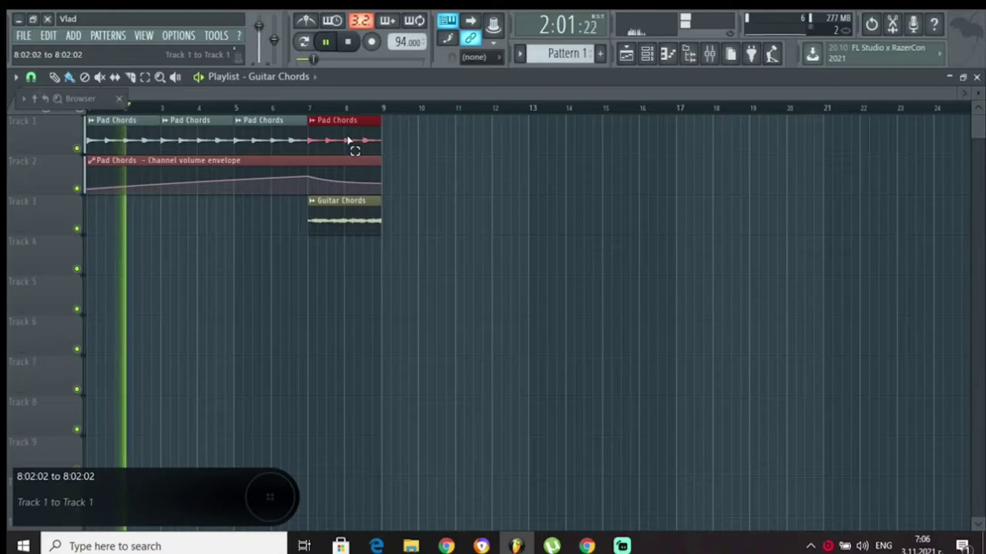
pyautogui.keyDown('ctrl'); pyautogui.click(344, 222); pyautogui.keyUp('ctrl')
pyautogui.hotkey('ctrl', 'b')
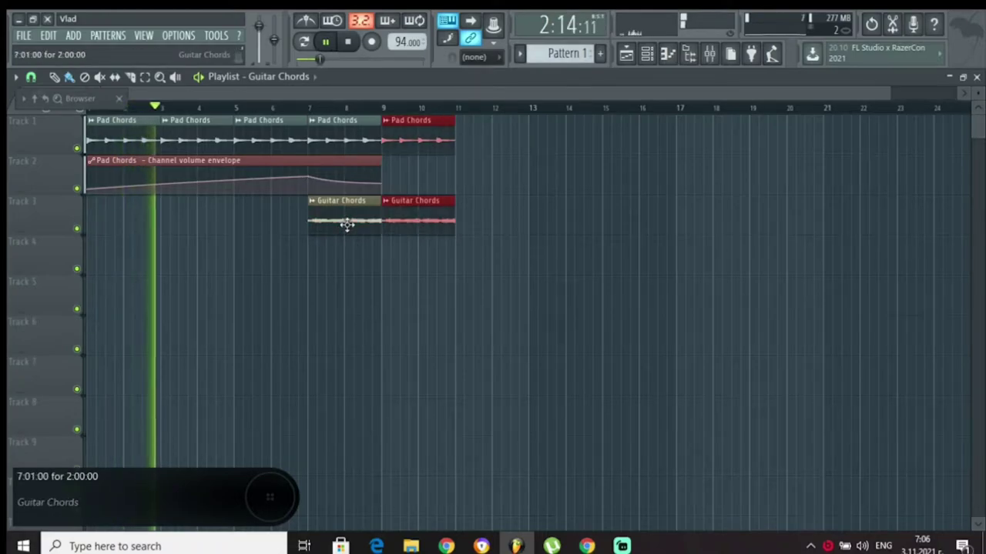
pyautogui.hotkey('ctrl', 'b')
pyautogui.hotkey('ctrl', 'b')
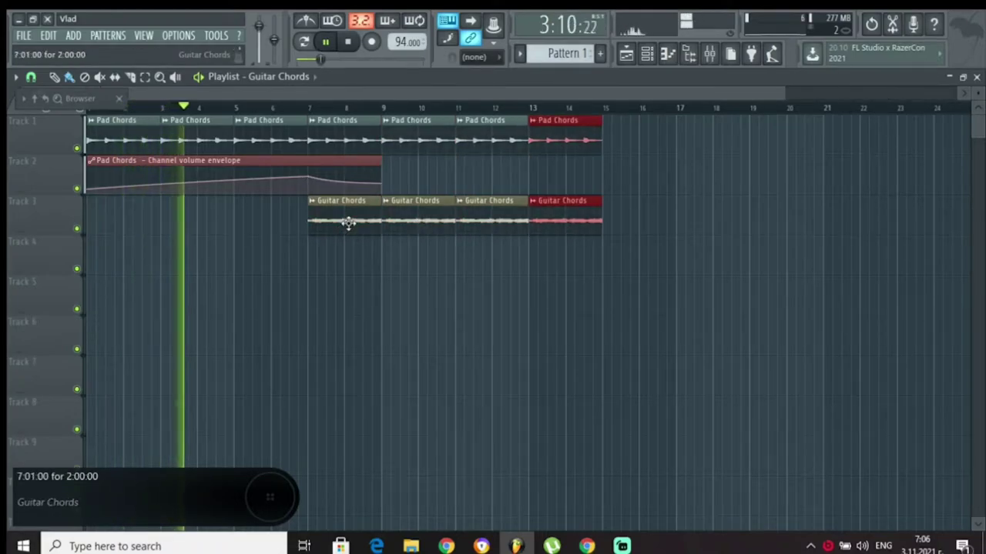
pyautogui.hotkey('ctrl', 'b')
pyautogui.press('space')
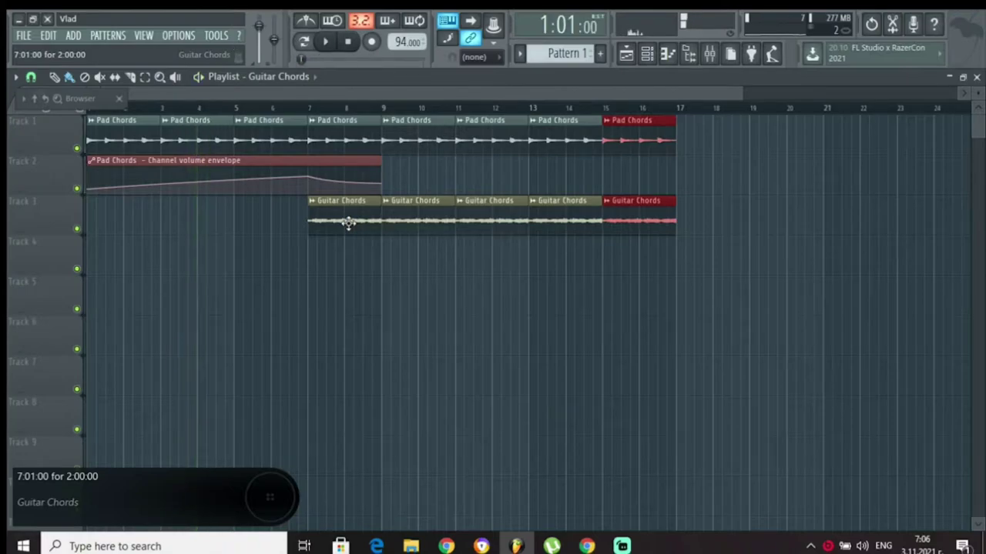
# Play the arrangement from bar 7 to hear the pad and guitar chords together.
pyautogui.press('space')
pyautogui.click(315, 106)
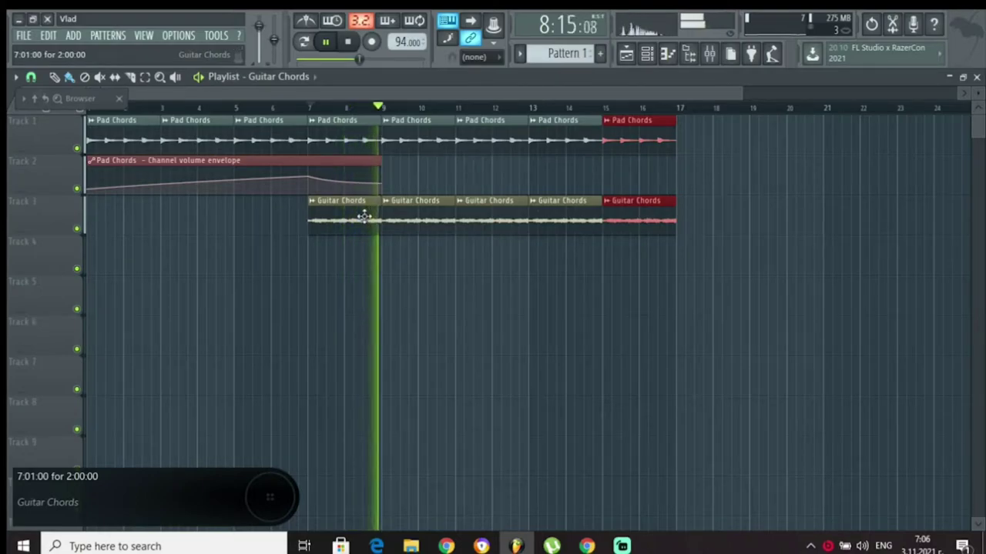
pyautogui.scroll(-1, 649, 110)
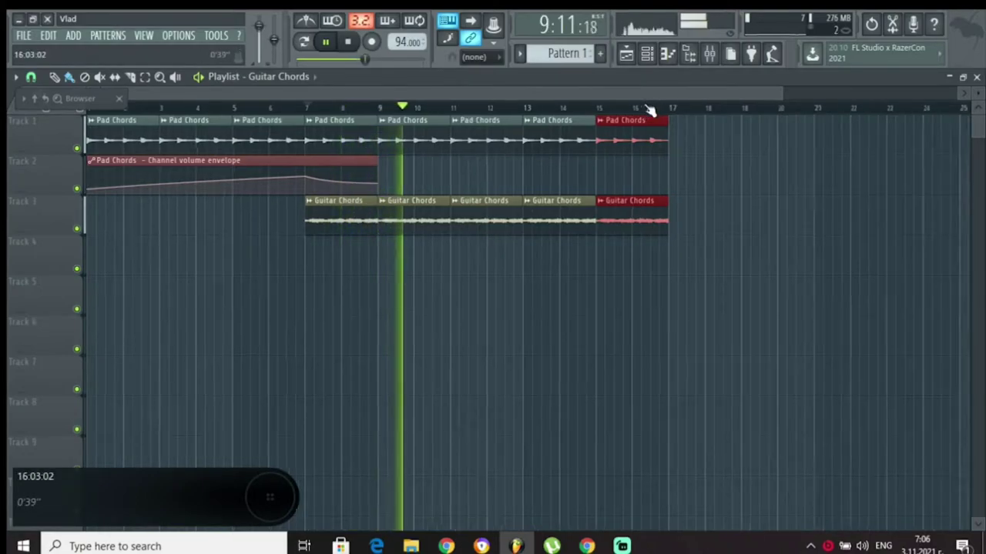
pyautogui.scroll(-1, 650, 108)
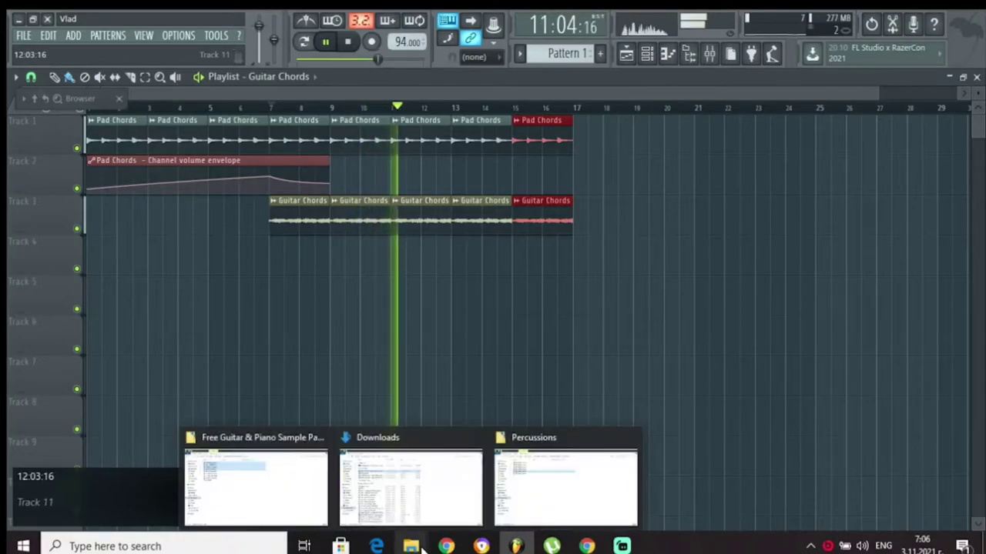
# Place the Bass sample on Track 2 near the end of the Pad Chords volume envelope and stop playback.
pyautogui.click(646, 53)
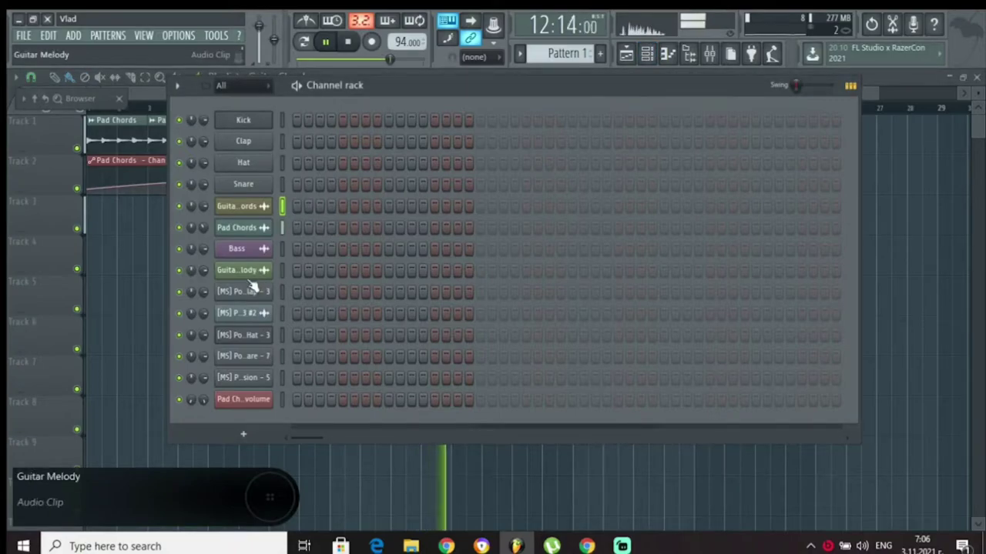
pyautogui.click(255, 249)
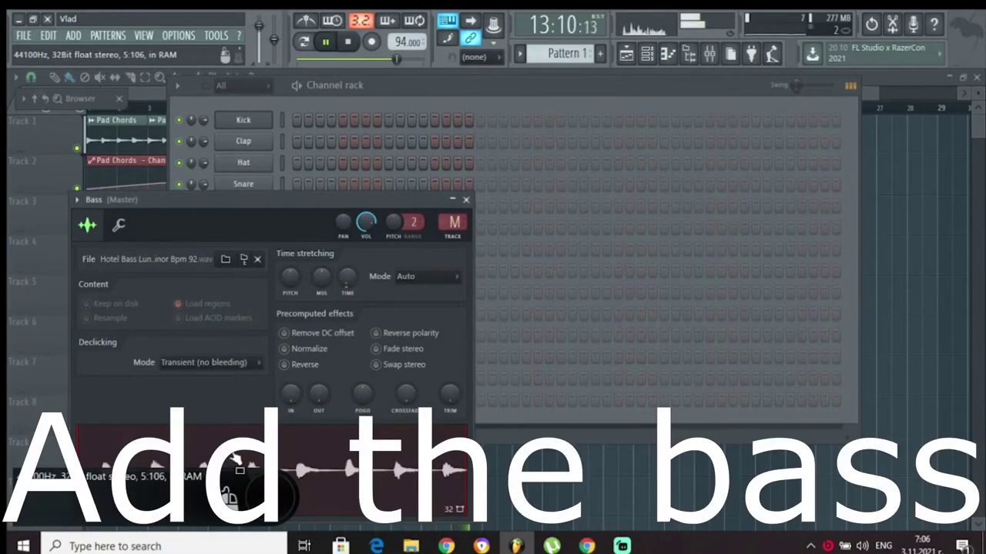
pyautogui.moveTo(234, 461); pyautogui.dragTo(328, 181)
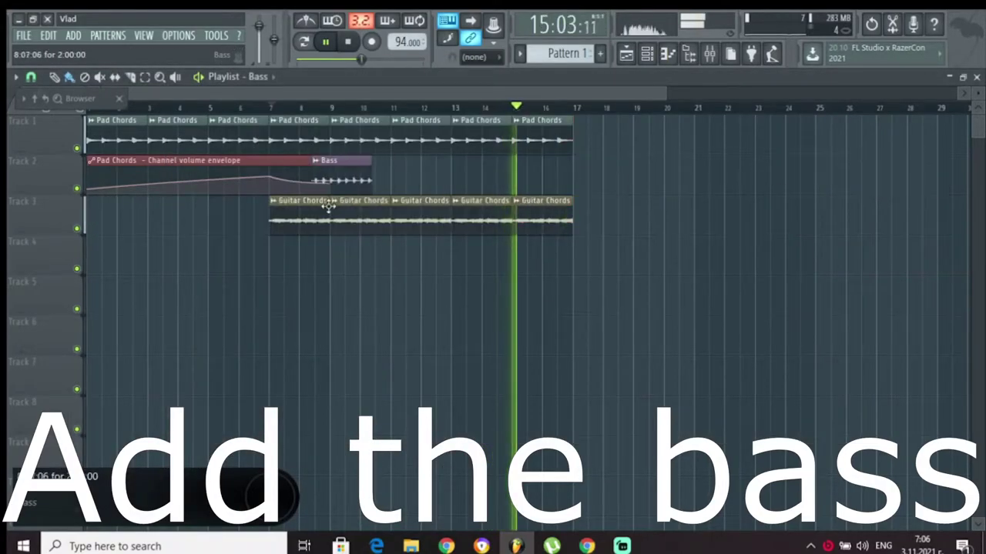
pyautogui.press('space')
# Move the Bass clip to start exactly at bar 9, directly after the Pad Chords volume envelope.
pyautogui.scroll(6, 338, 108)
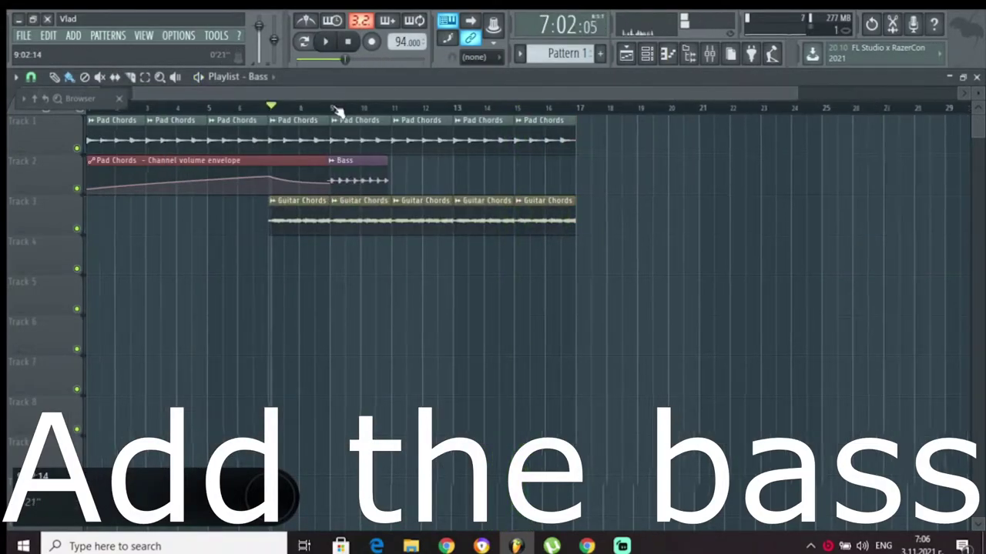
pyautogui.moveTo(357, 189)
pyautogui.mouseDown()
pyautogui.moveTo(378, 191)
pyautogui.moveTo(370, 188)
pyautogui.mouseUp()
pyautogui.scroll(2, 327, 110)
pyautogui.scroll(4, 327, 110)
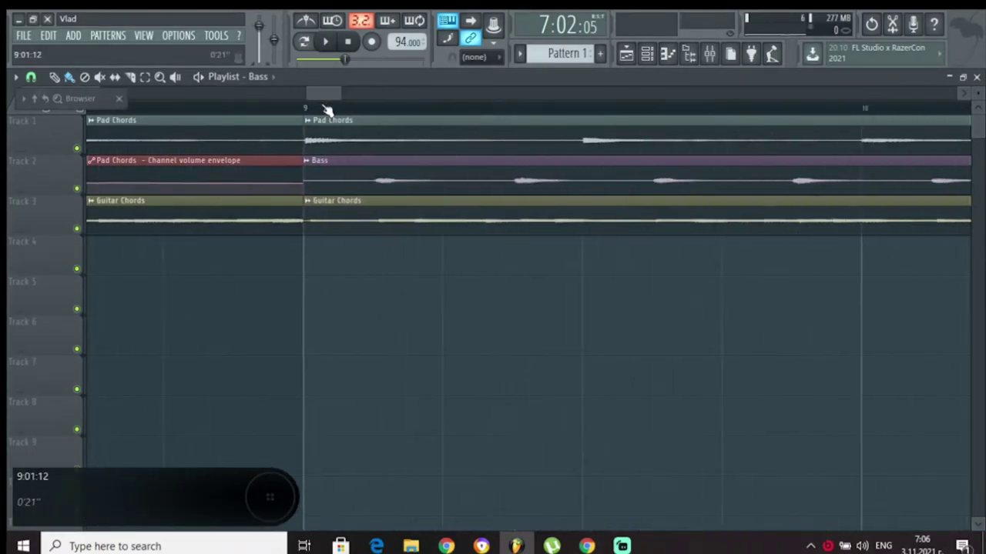
pyautogui.moveTo(291, 182); pyautogui.dragTo(286, 177)
pyautogui.scroll(2, 301, 113)
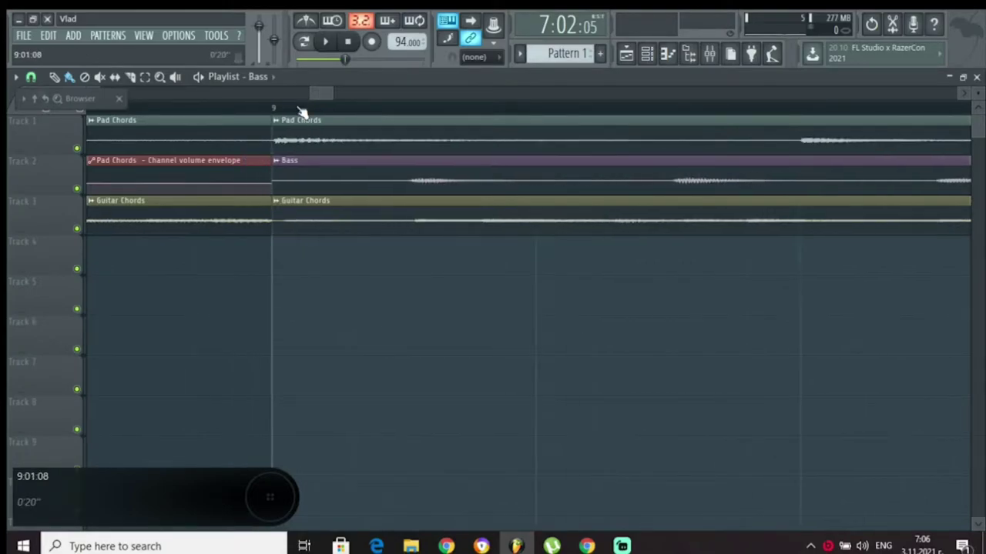
# Duplicate the Bass clip at bar 9 three times to reach bar 17 and listen to the arrangement.
pyautogui.scroll(-8, 301, 113)
pyautogui.press('space')
pyautogui.keyDown('ctrl'); pyautogui.click(327, 181); pyautogui.keyUp('ctrl')
pyautogui.hotkey('ctrl', 'b')
pyautogui.hotkey('ctrl', 'b')
pyautogui.hotkey('ctrl', 'b')
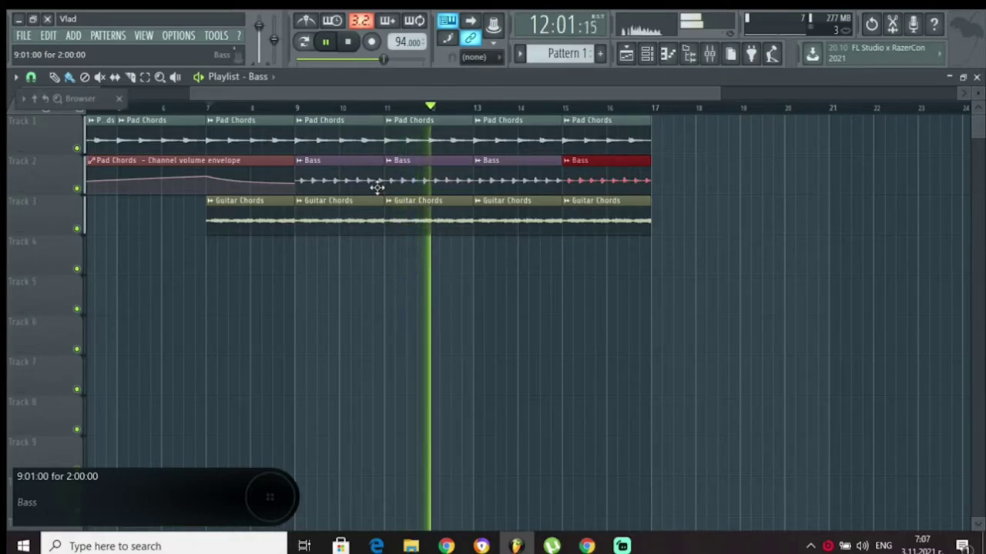
pyautogui.scroll(-2, 511, 112)
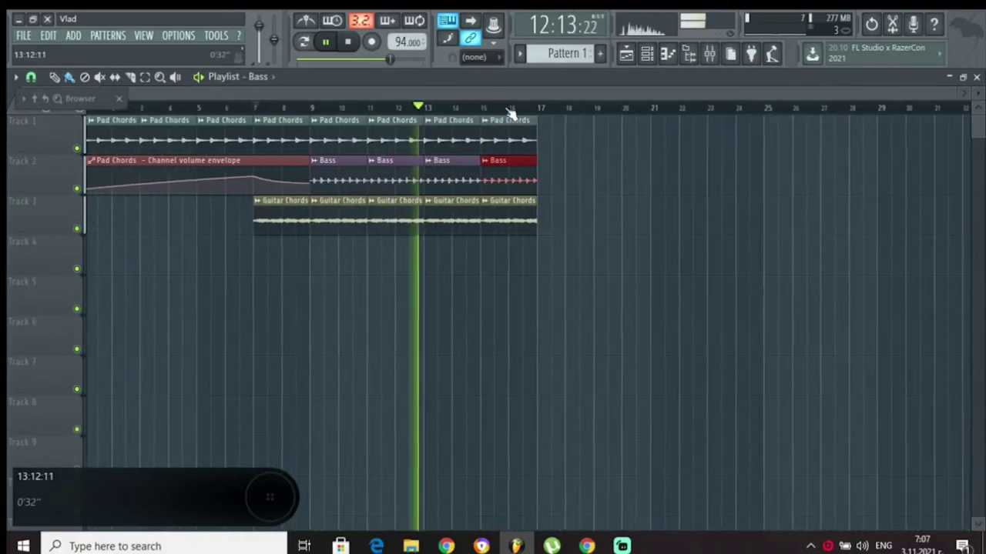
pyautogui.scroll(-1, 511, 112)
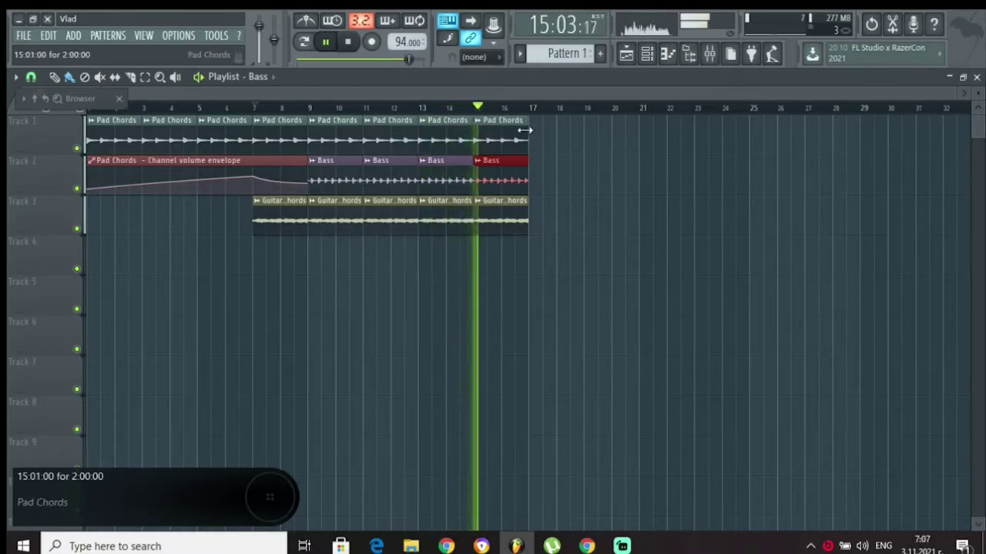
pyautogui.press('space')
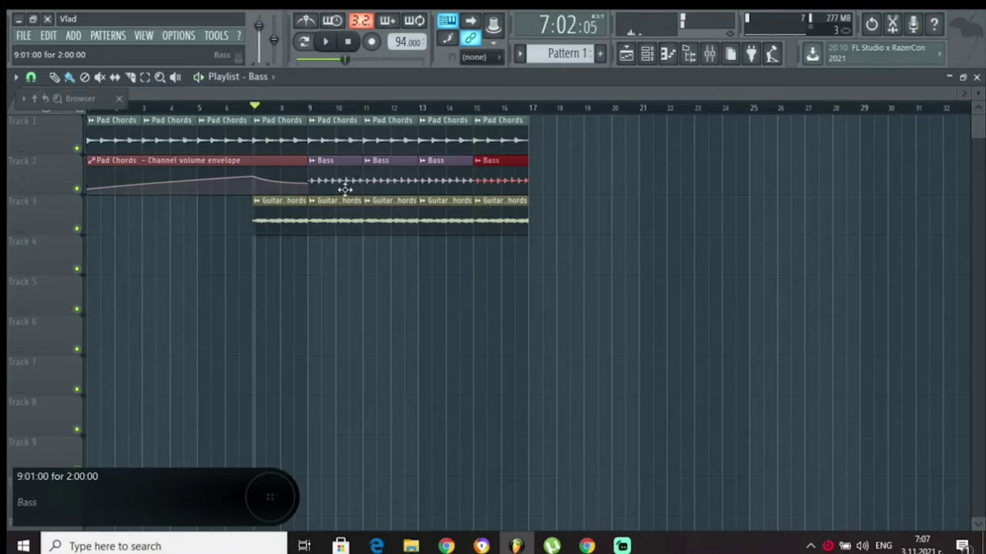
# Delete the Bass clips at bars 9 and 11 from Track 2.
pyautogui.scroll(2, 358, 114)
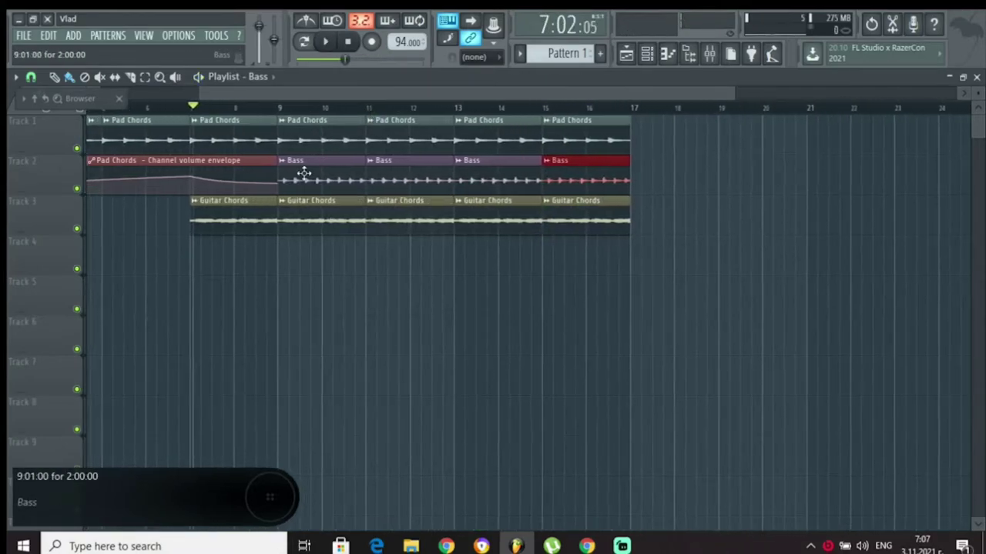
pyautogui.rightClick(323, 173)
pyautogui.rightClick(385, 172)
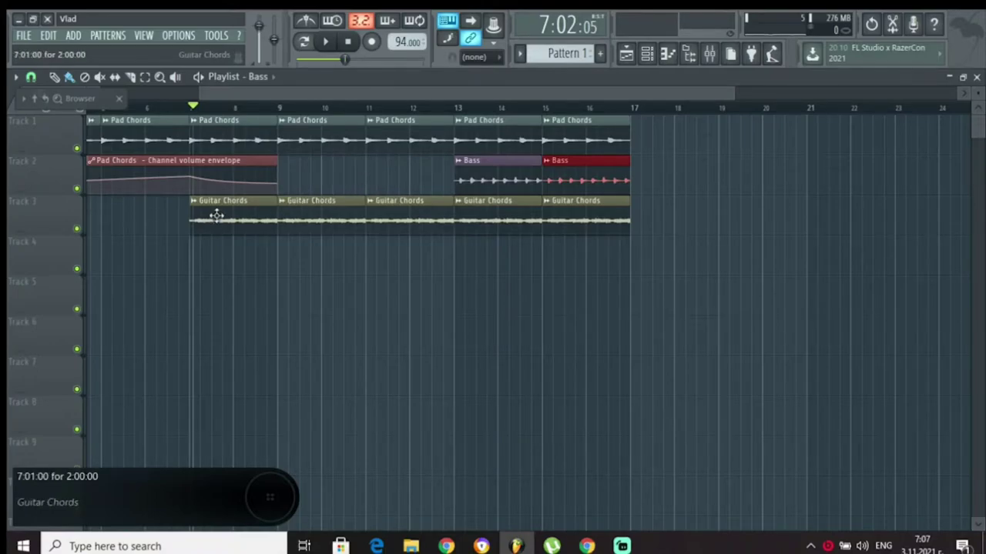
# Select bars 7 to 9 in the playlist and create a volume automation clip for Guitar Chords over that range.
pyautogui.scroll(8, 192, 109)
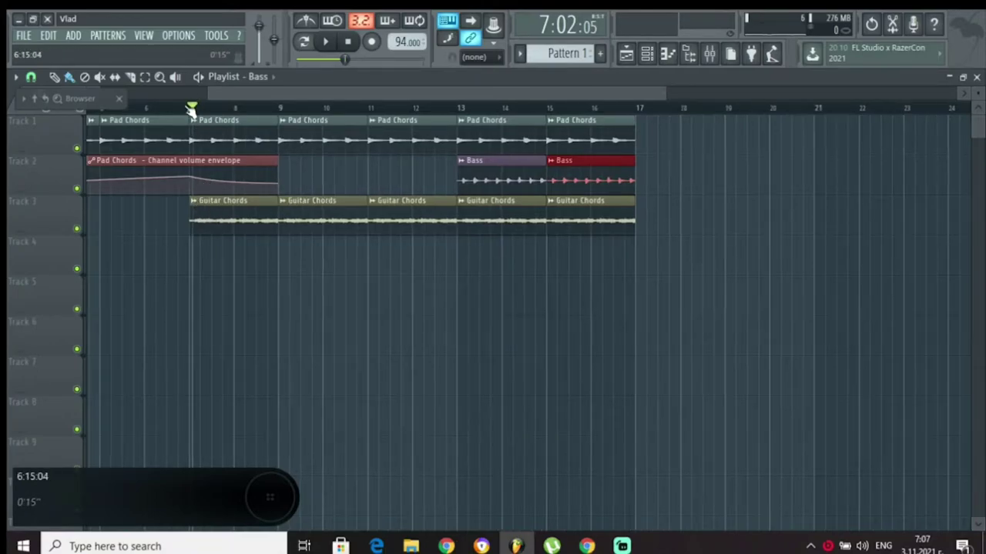
pyautogui.moveTo(234, 111); pyautogui.dragTo(822, 176)
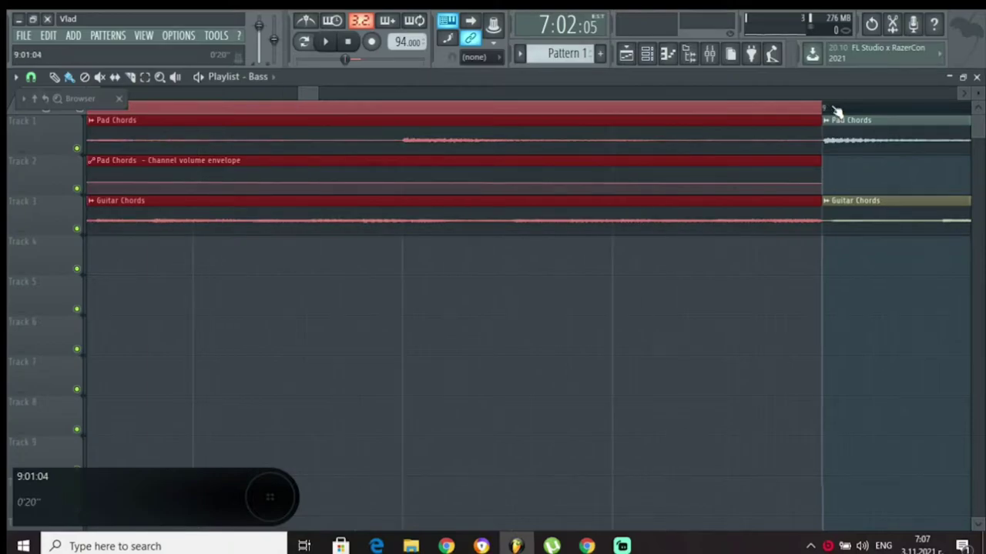
pyautogui.moveTo(836, 112); pyautogui.dragTo(799, 110)
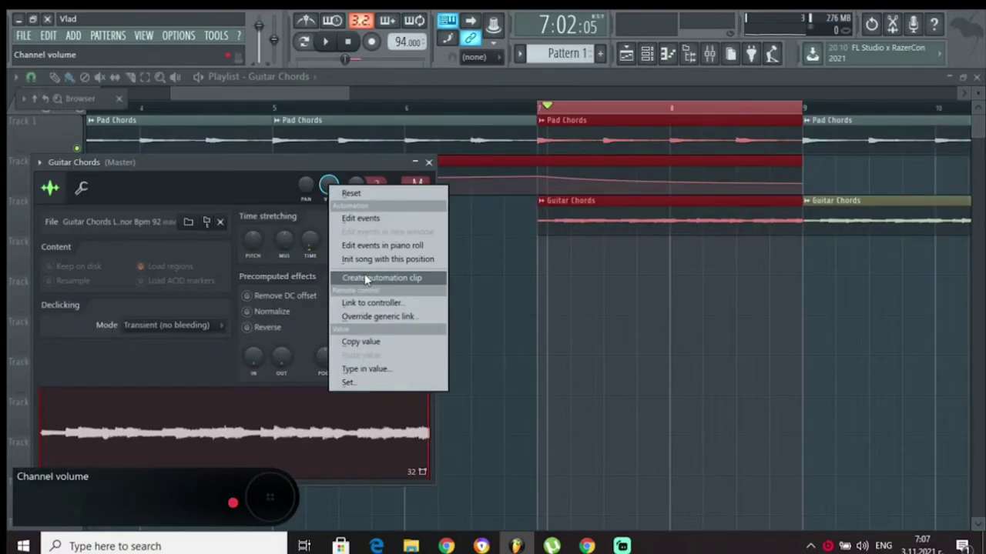
pyautogui.click(367, 279)
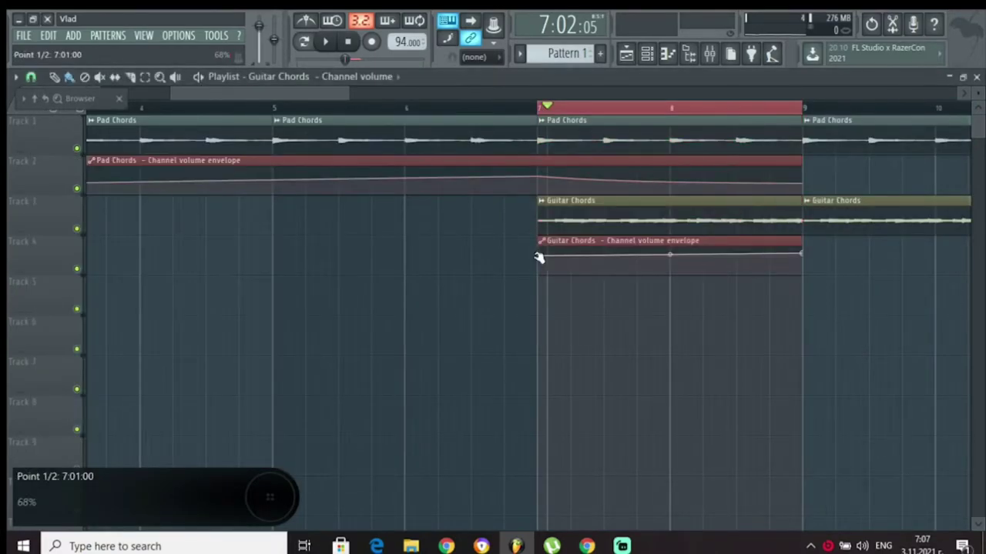
# Lower the first point of the Guitar Chords volume envelope at bar 7 to make a fade-in, and play it back from there.
pyautogui.moveTo(539, 257); pyautogui.dragTo(537, 270)
pyautogui.press('space')
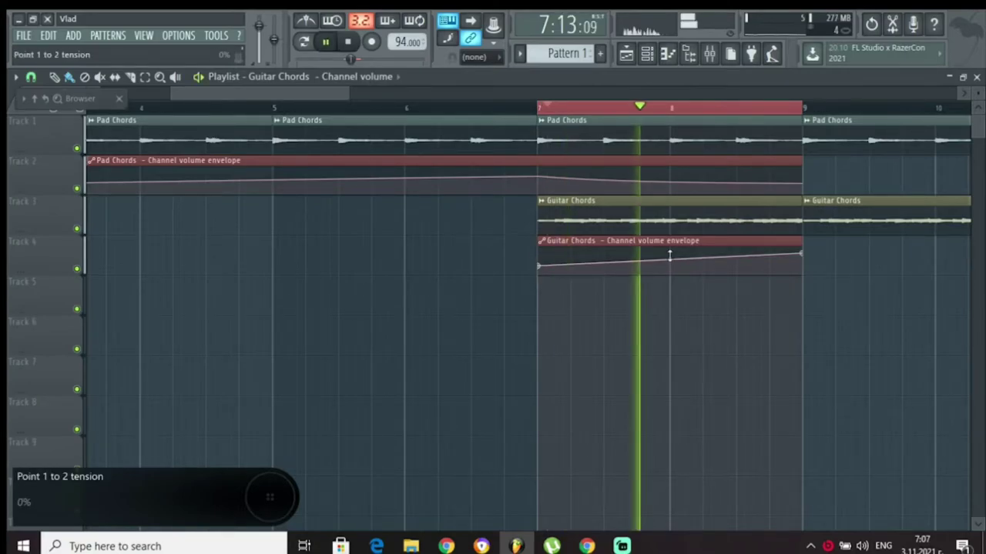
pyautogui.scroll(-5, 630, 116)
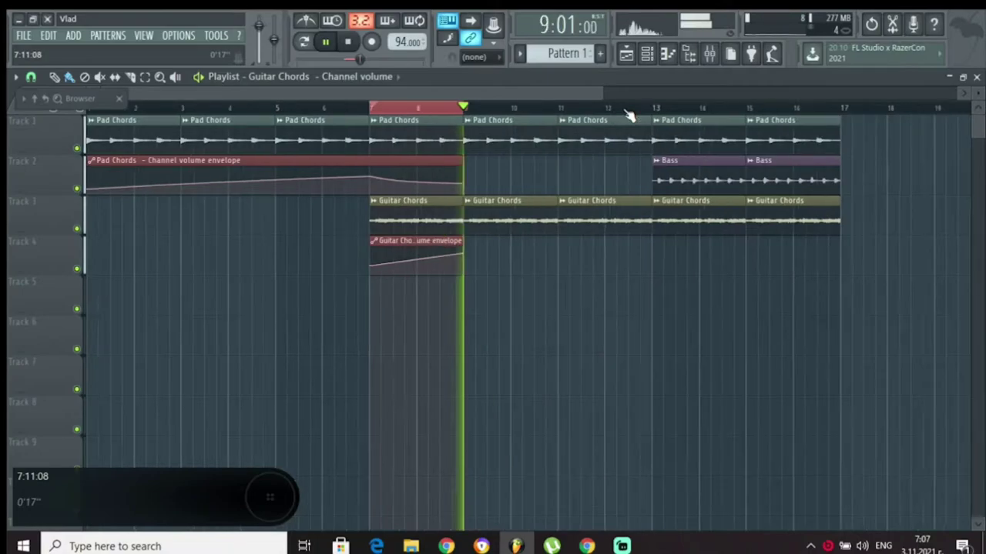
pyautogui.click(388, 110)
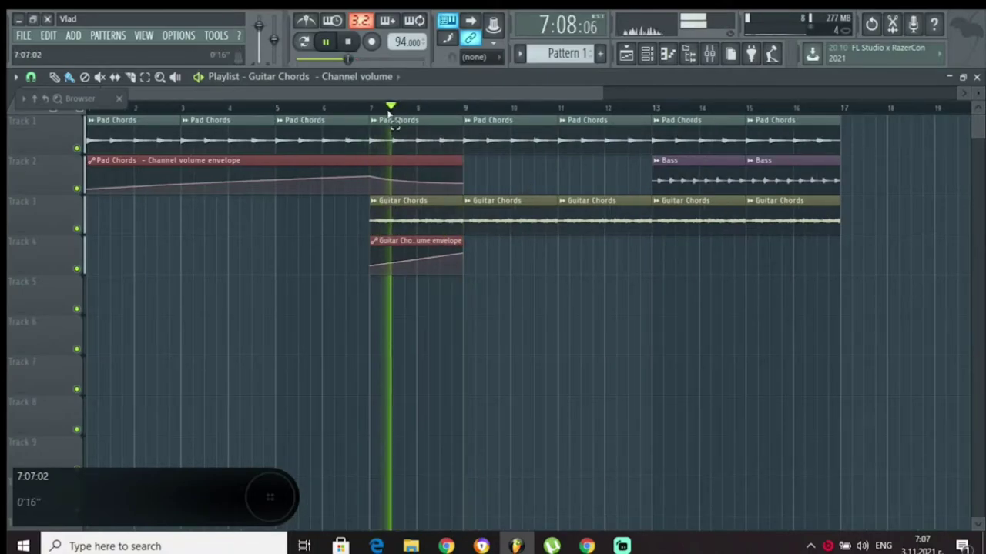
# Assign the Guitar Chords channel to a free mixer track.
pyautogui.doubleClick(422, 220)
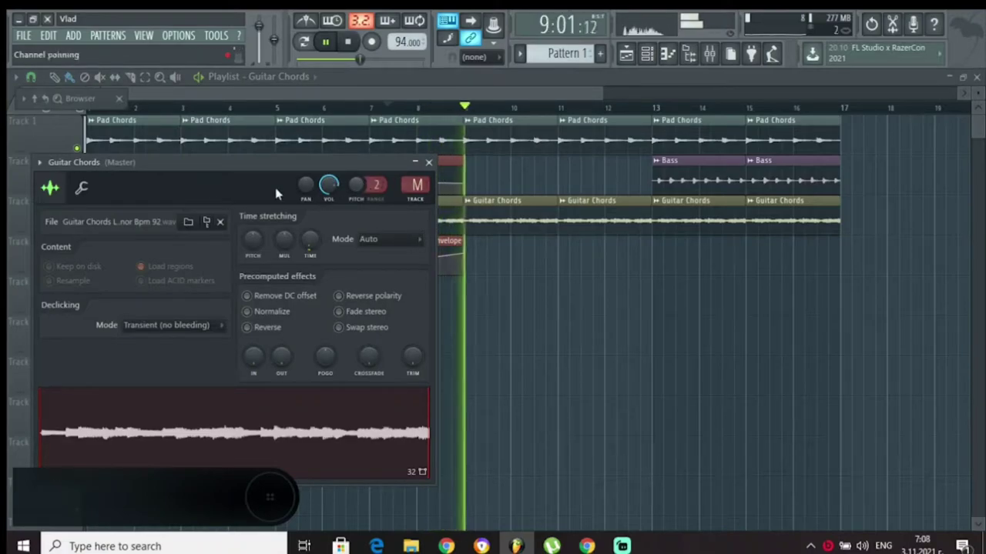
pyautogui.click(39, 162)
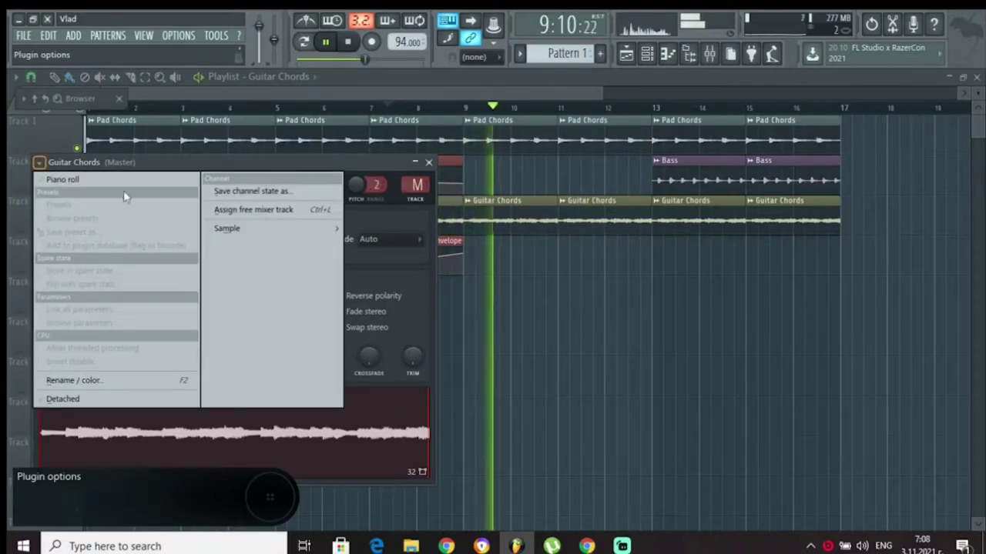
pyautogui.click(240, 213)
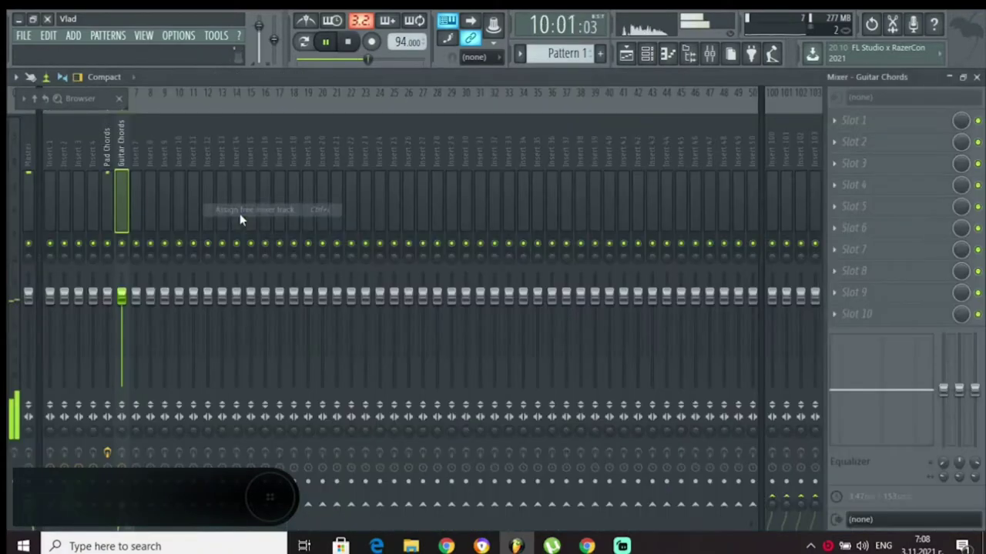
# Add Effector to slot 1 of the Guitar Chords mixer track, turn off its bypass, and adjust the Filter effect's X/Y position above centre.
pyautogui.click(836, 129)
pyautogui.click(547, 128)
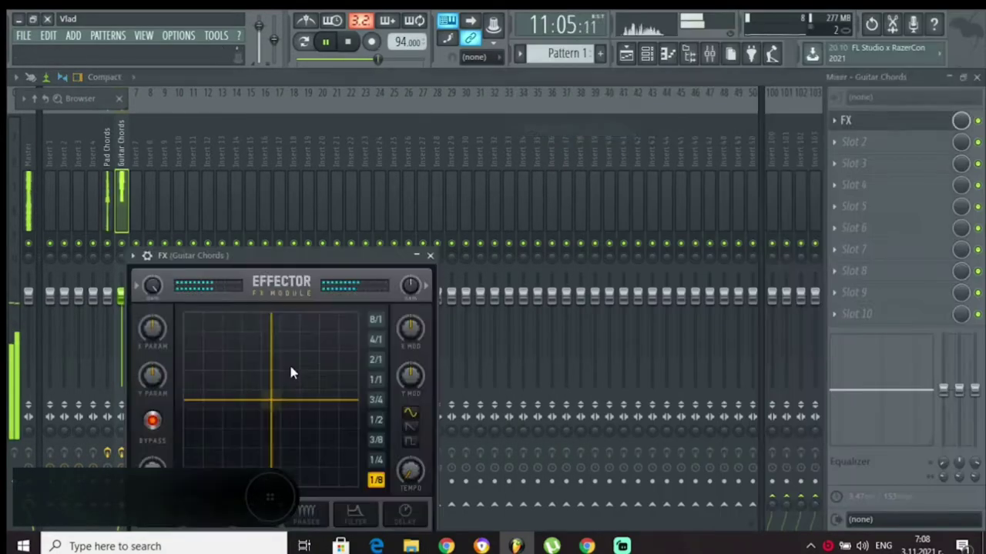
pyautogui.click(152, 420)
pyautogui.click(354, 512)
pyautogui.moveTo(271, 401); pyautogui.dragTo(275, 365)
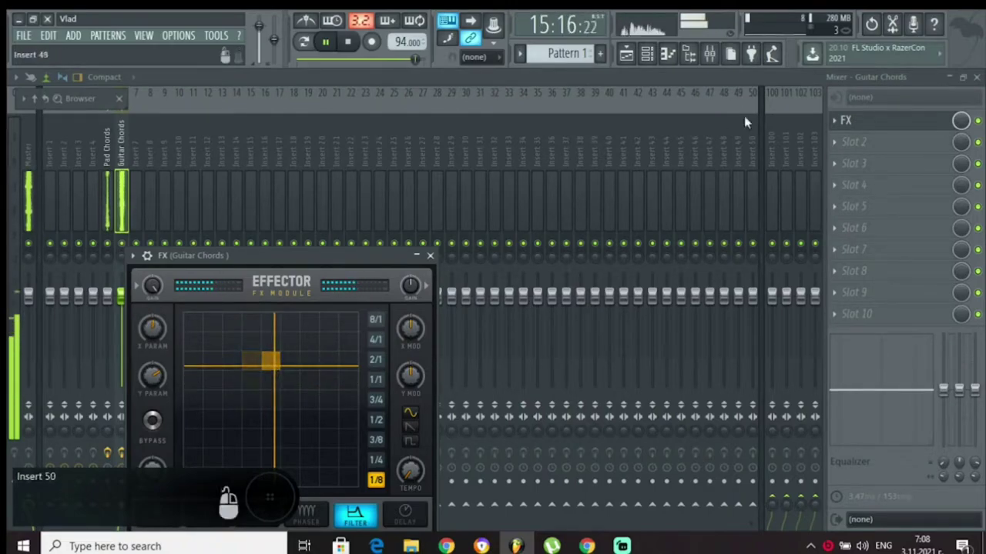
# Add Fruity Parametric EQ 2 to slot 2, raise the low-cut frequency, and bring the band 7 low pass down to about 4057 Hz.
pyautogui.click(837, 141)
pyautogui.click(690, 70)
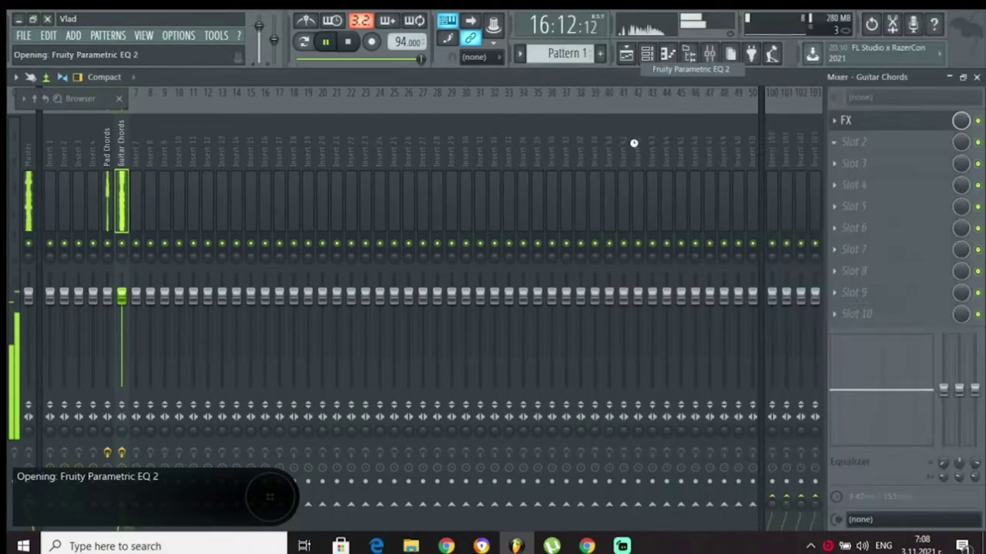
pyautogui.click(552, 276)
pyautogui.press('space')
pyautogui.click(553, 276)
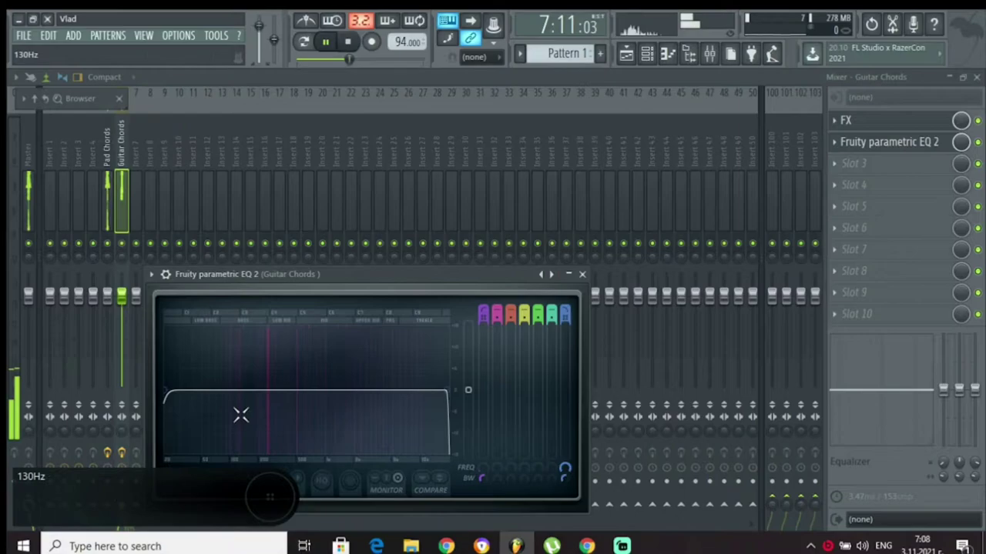
pyautogui.moveTo(165, 391); pyautogui.dragTo(198, 391)
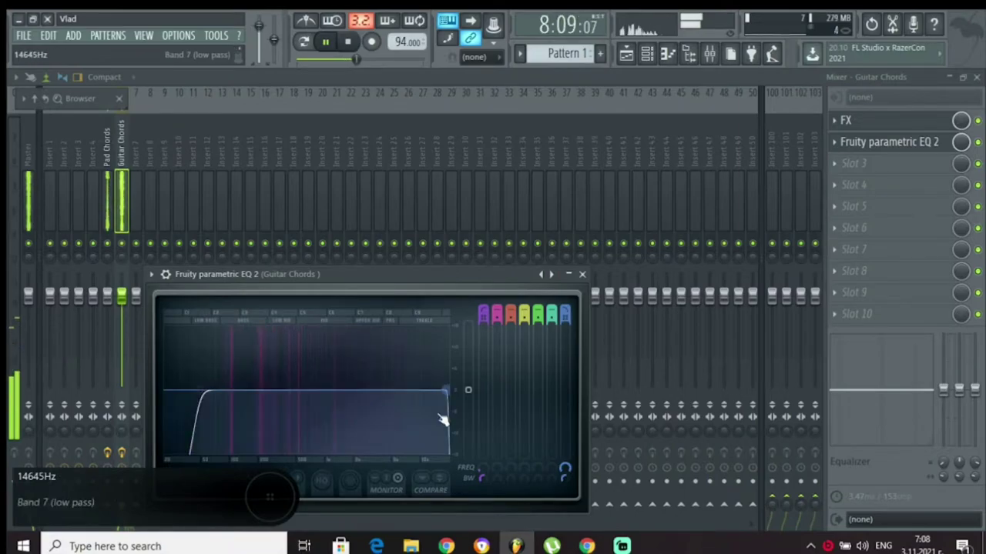
pyautogui.moveTo(443, 420); pyautogui.dragTo(383, 420)
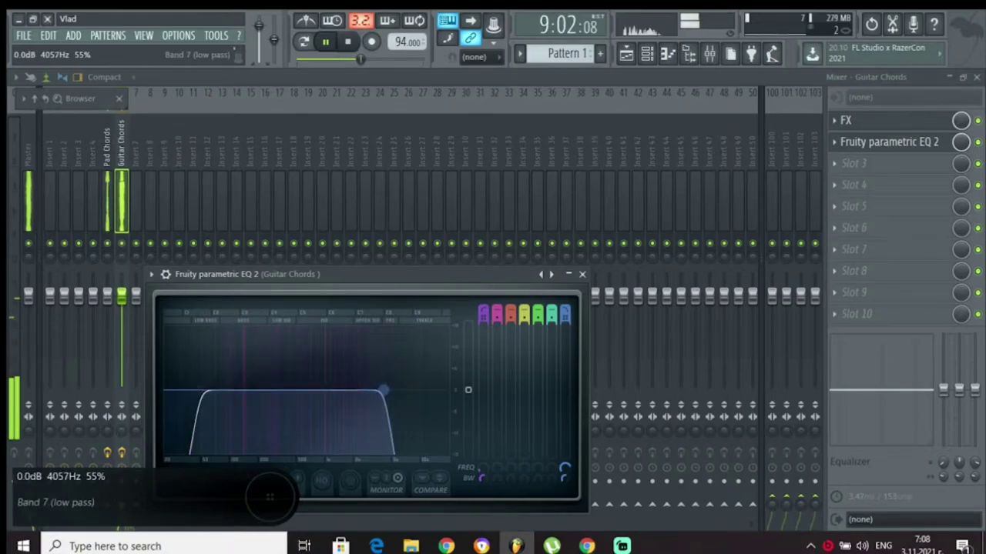
# Add Soundgoodizer in mode C to slot 3 and lower the Guitar Chords mixer fader to about -6.2 dB.
pyautogui.click(836, 164)
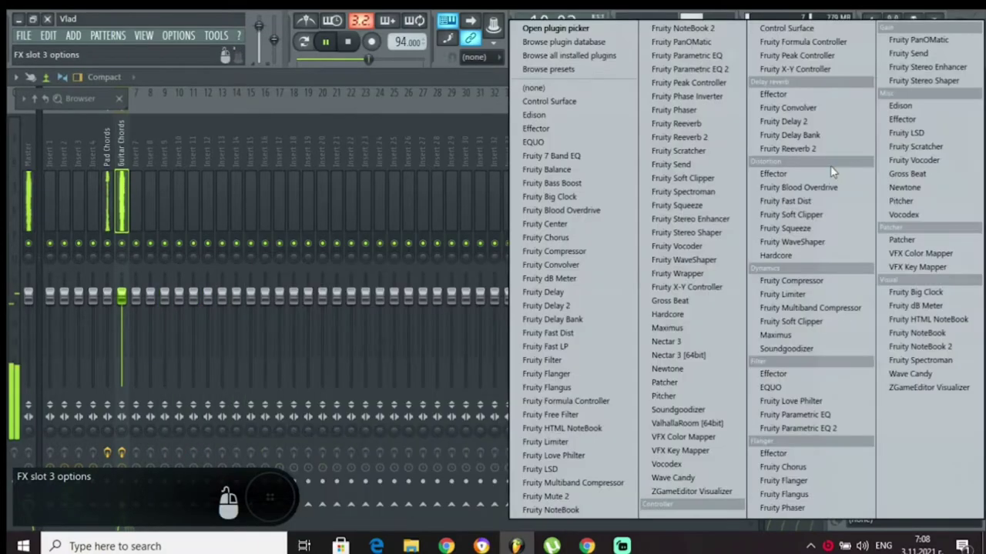
pyautogui.click(671, 410)
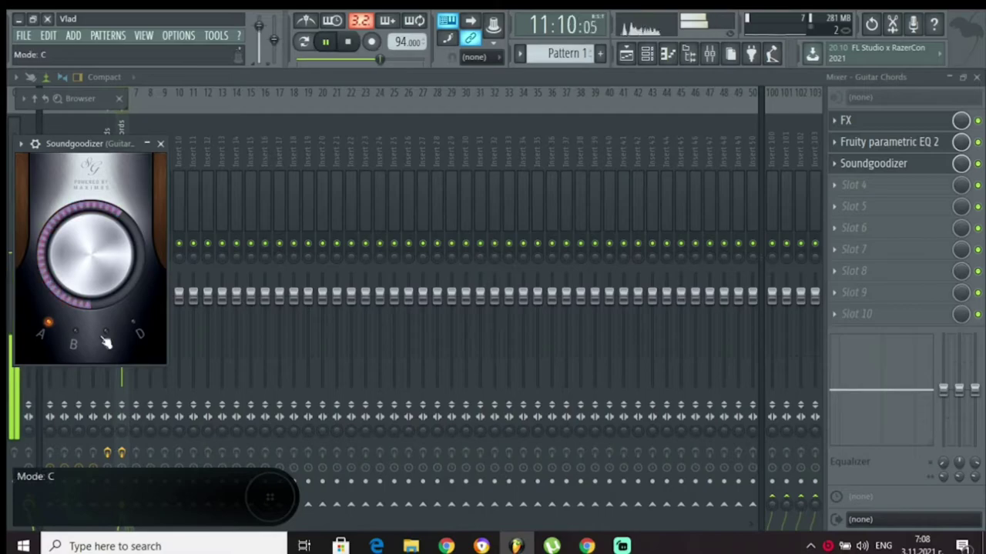
pyautogui.click(106, 342)
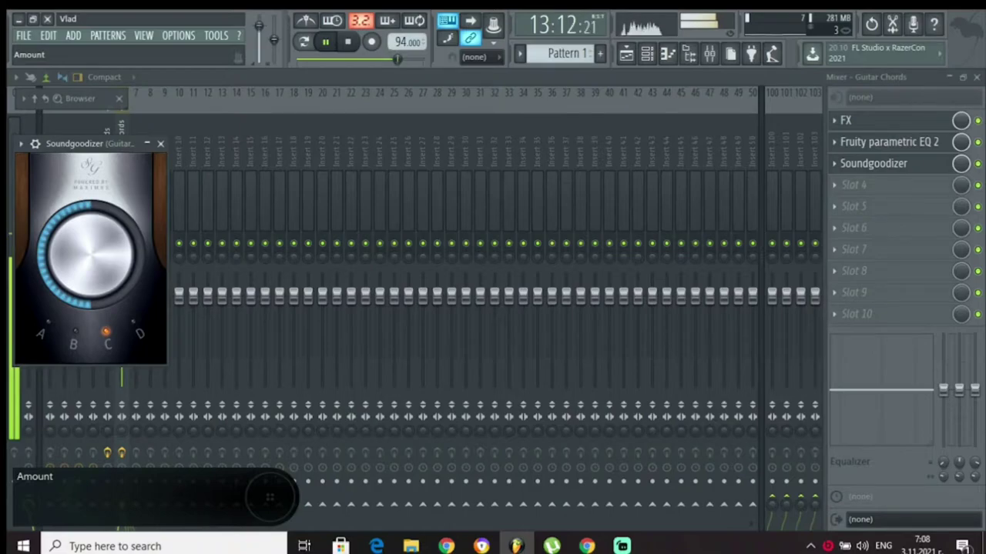
pyautogui.click(160, 144)
pyautogui.moveTo(121, 302); pyautogui.dragTo(121, 319)
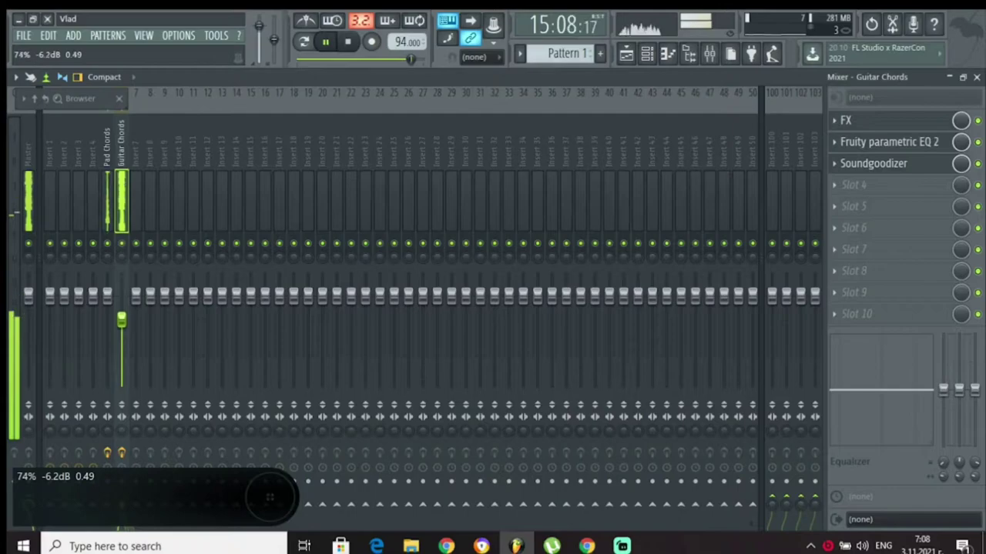
# Add Fruity Flanger to slot 4 of the Guitar Chords mixer track and load its Classic deep preset.
pyautogui.click(867, 187)
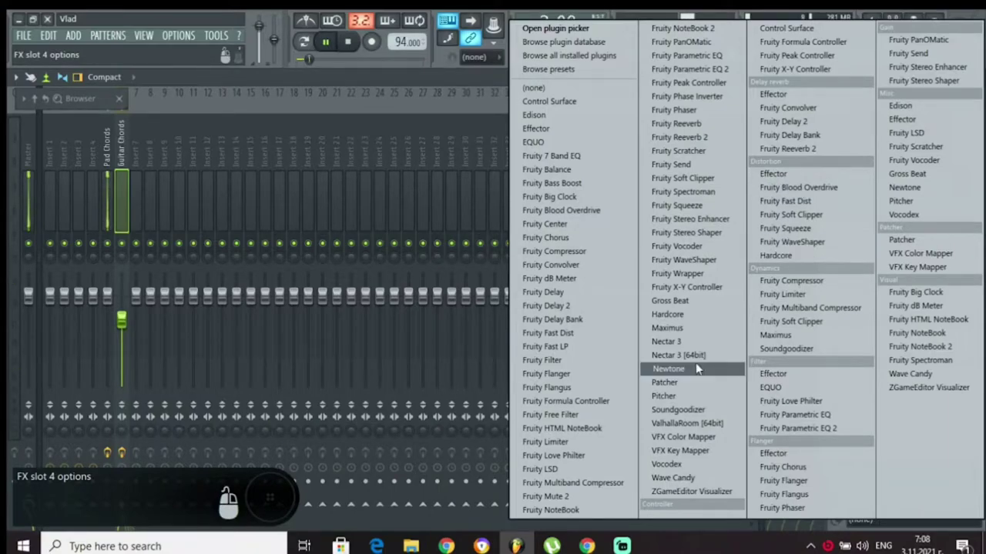
pyautogui.click(583, 376)
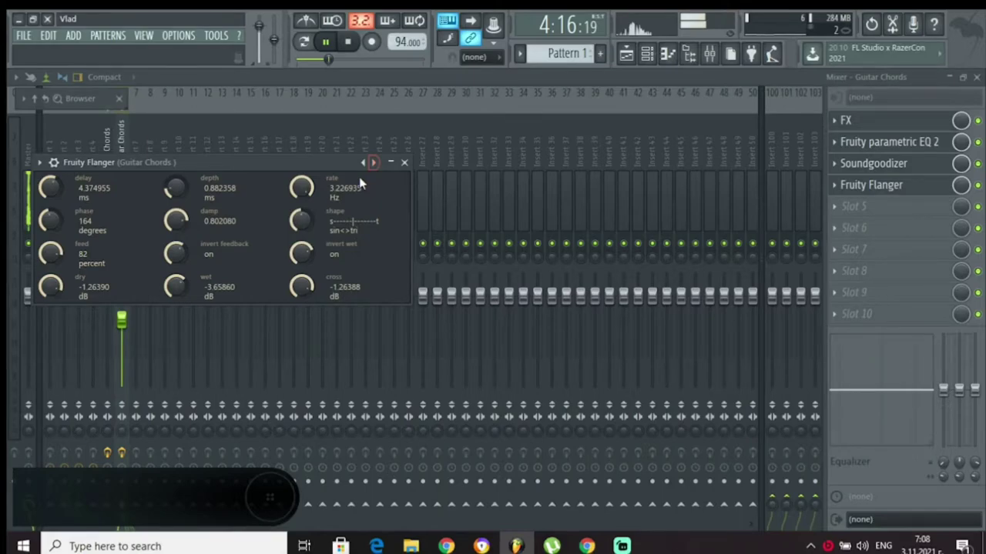
pyautogui.click(37, 162)
pyautogui.moveTo(60, 204)
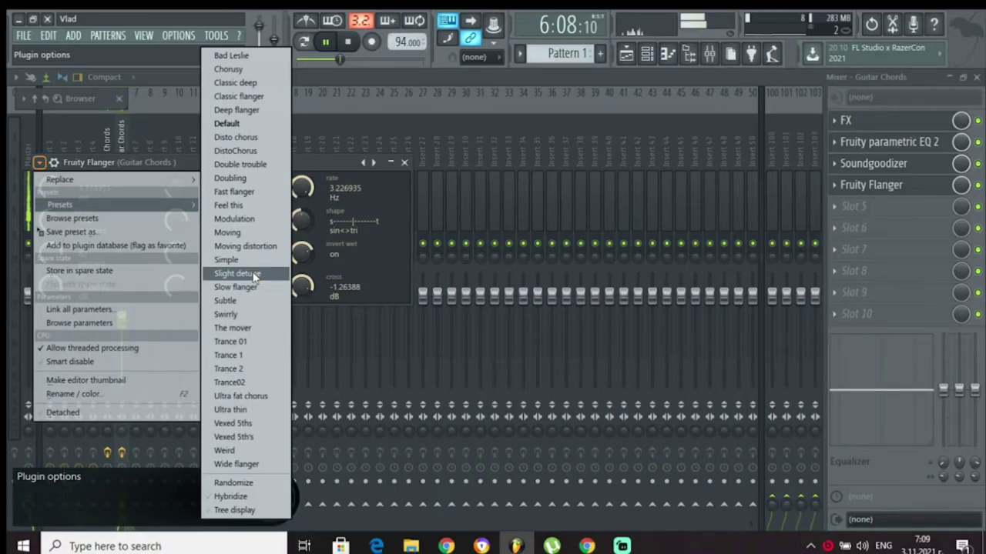
pyautogui.click(255, 83)
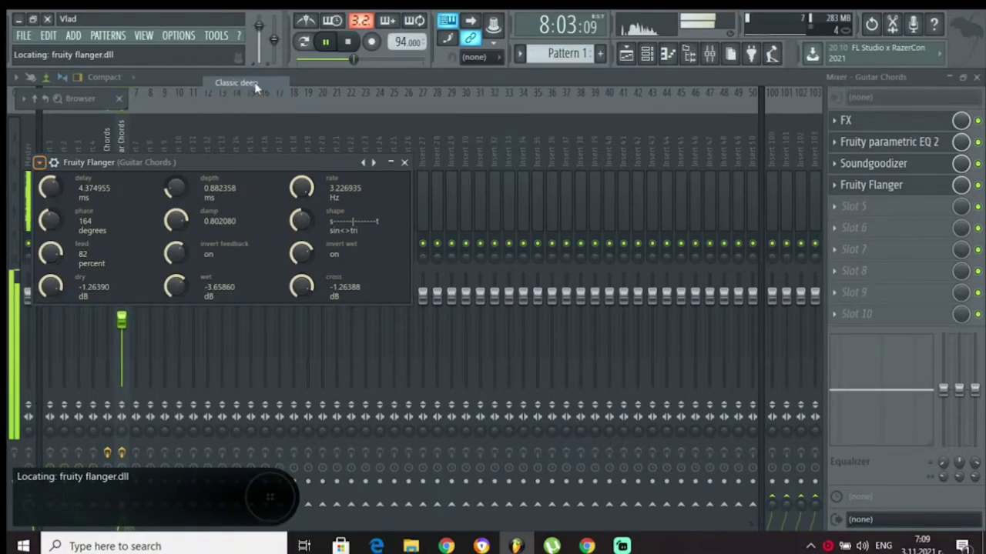
# Audition further Fruity Flanger presets one after another during playback, including Deep flanger and Default.
pyautogui.click(374, 162)
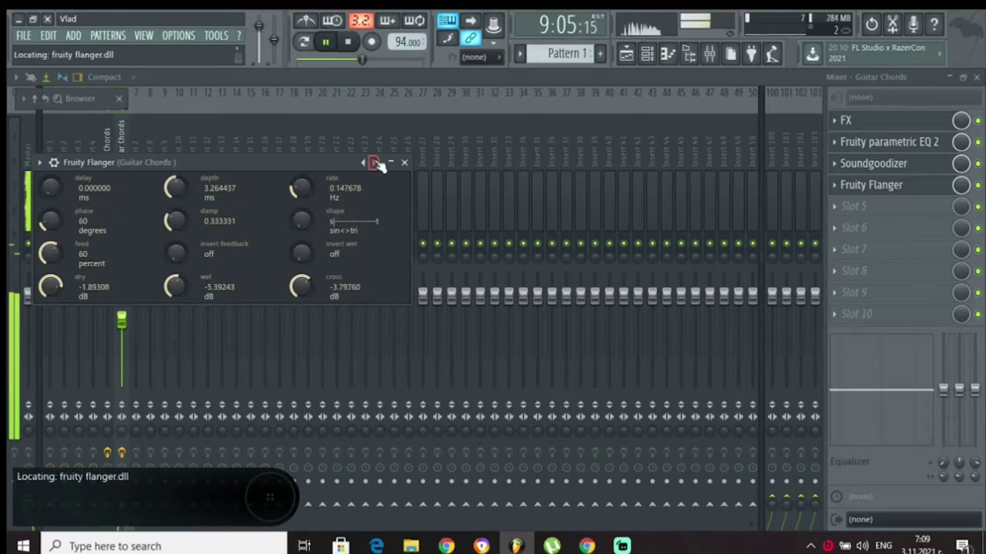
pyautogui.click(374, 162)
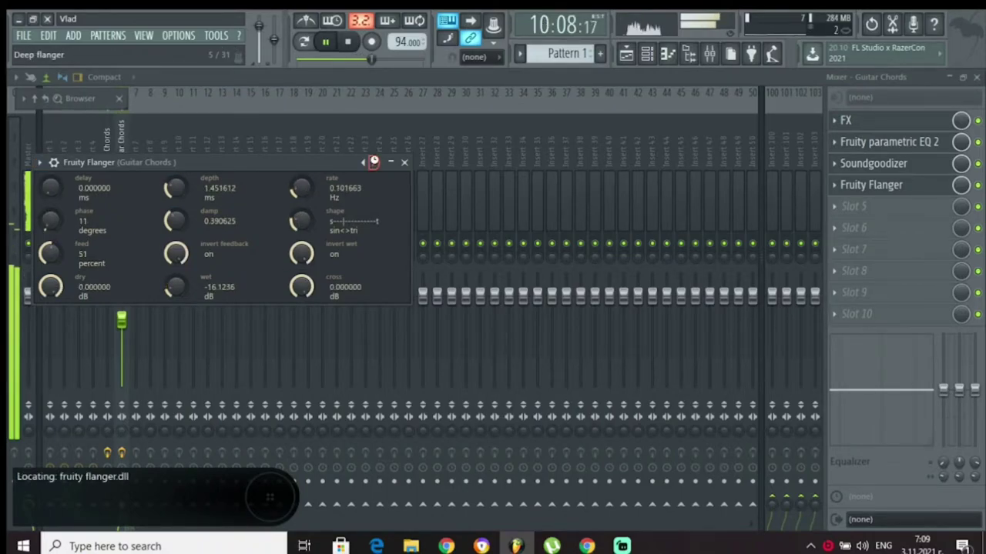
pyautogui.click(373, 162)
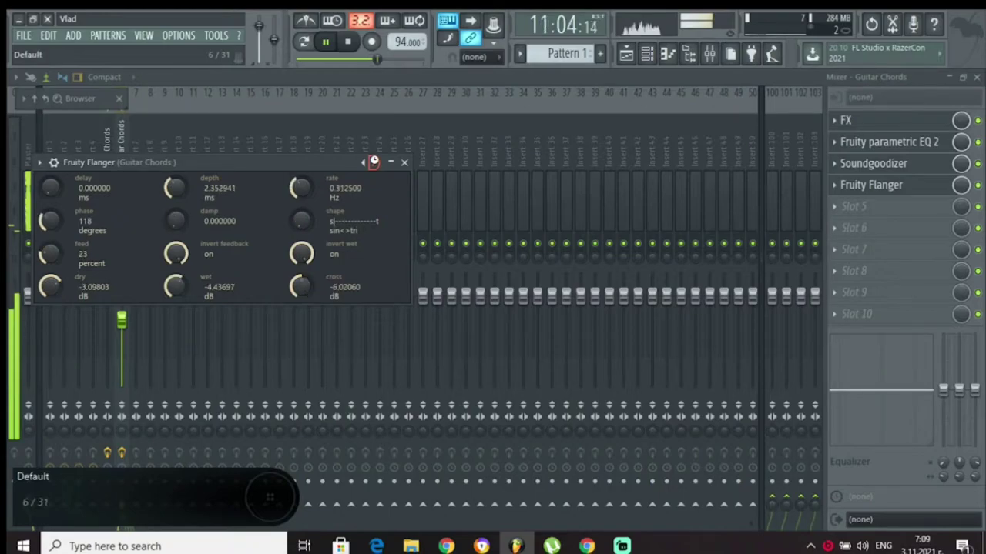
pyautogui.click(373, 162)
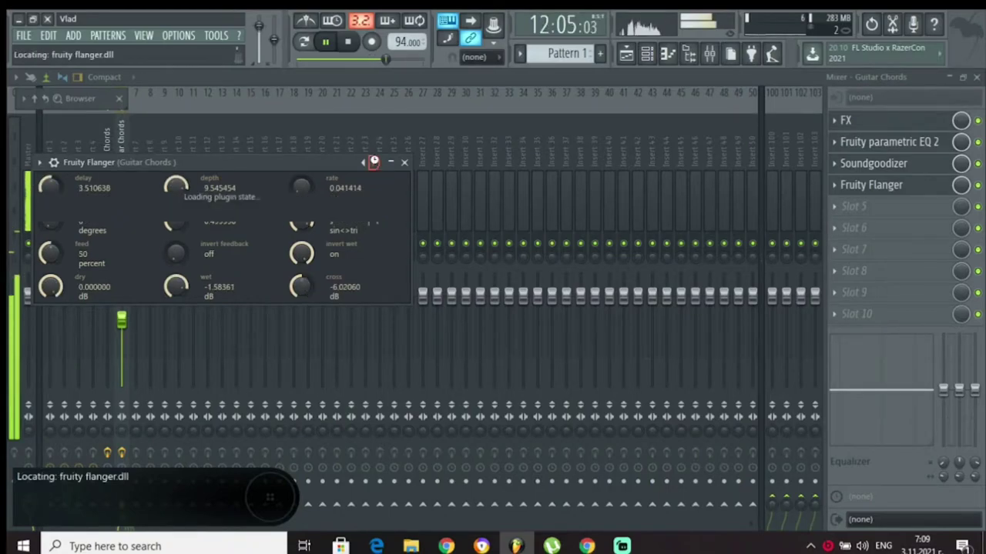
pyautogui.click(374, 163)
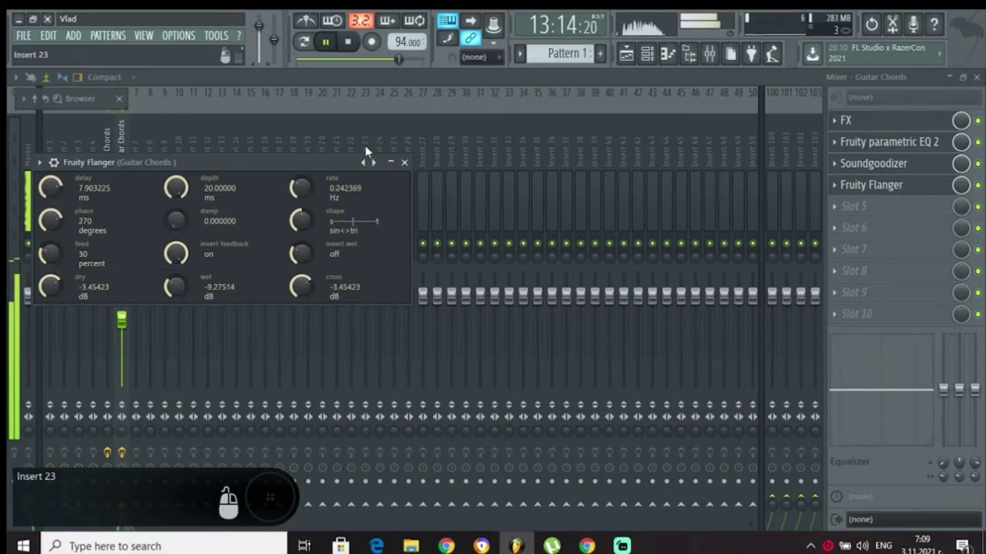
pyautogui.click(38, 161)
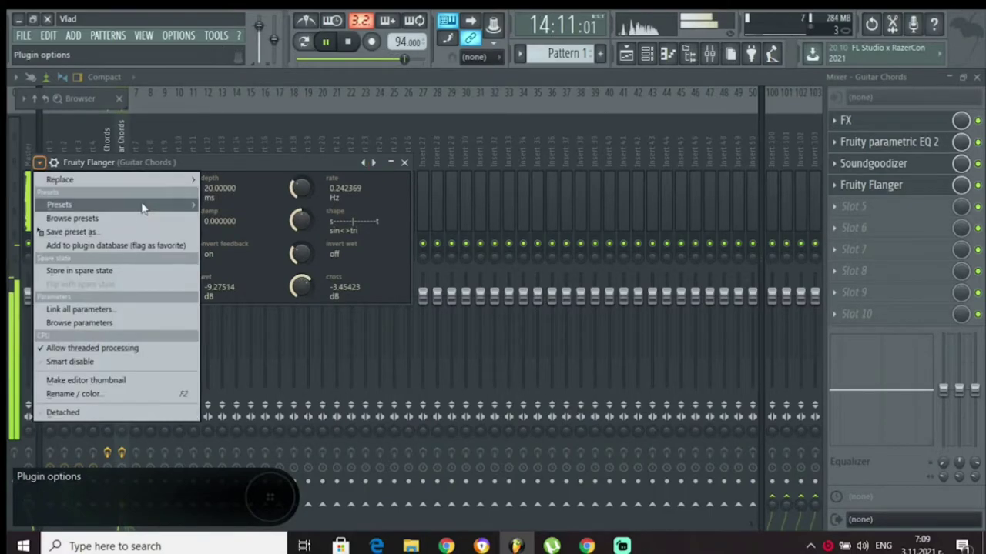
pyautogui.moveTo(82, 204)
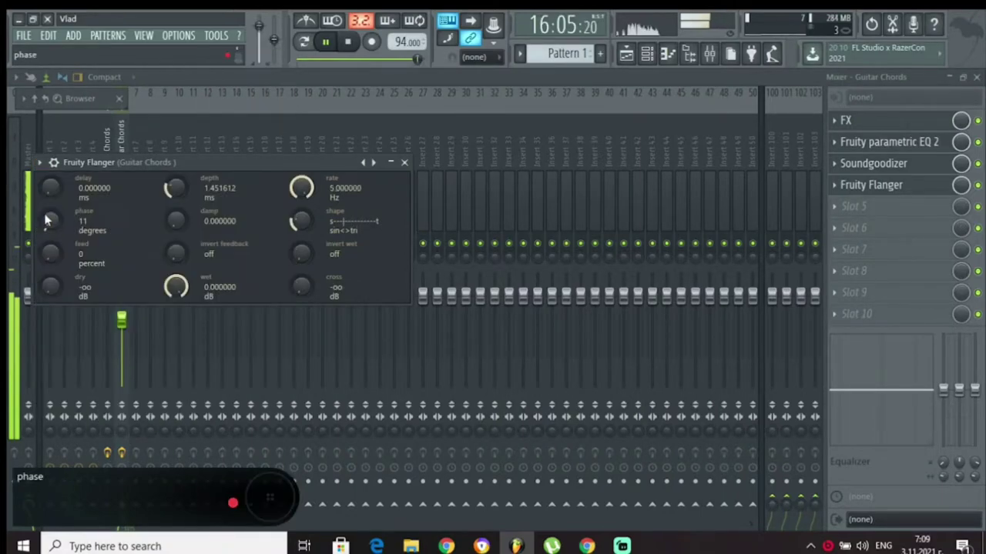
# Load the Slow flanger preset in Fruity Flanger and return to the Guitar Chords track in the mixer.
pyautogui.click(38, 162)
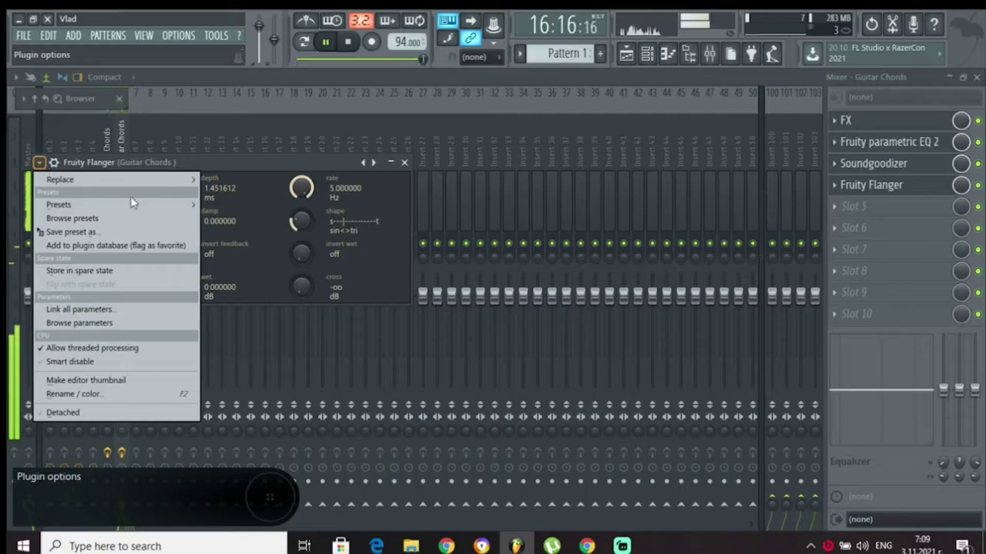
pyautogui.moveTo(130, 204)
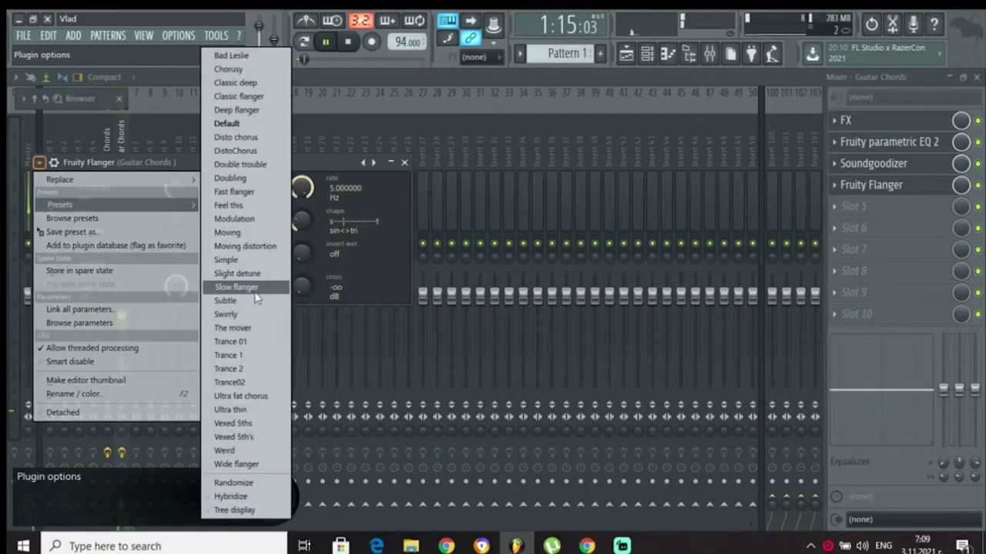
pyautogui.click(247, 287)
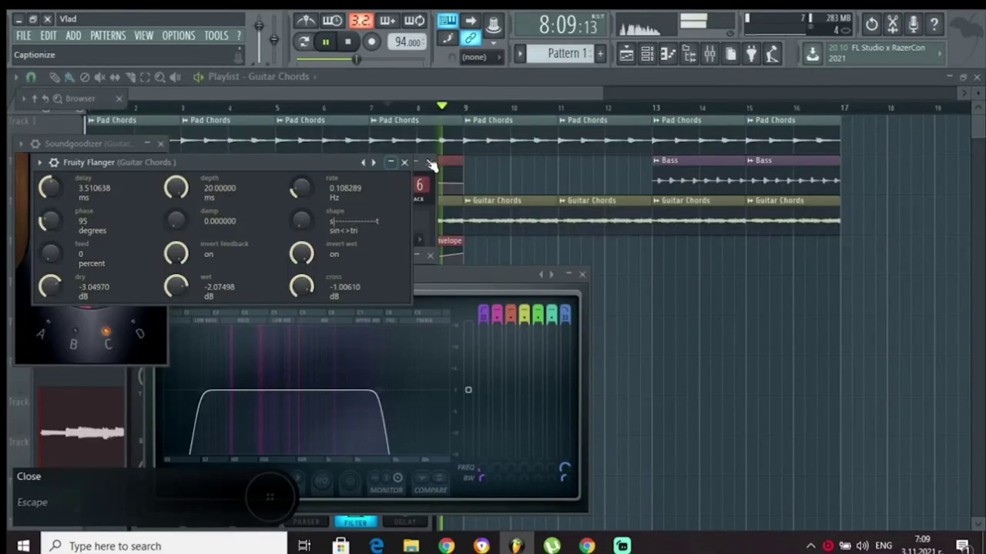
pyautogui.click(715, 58)
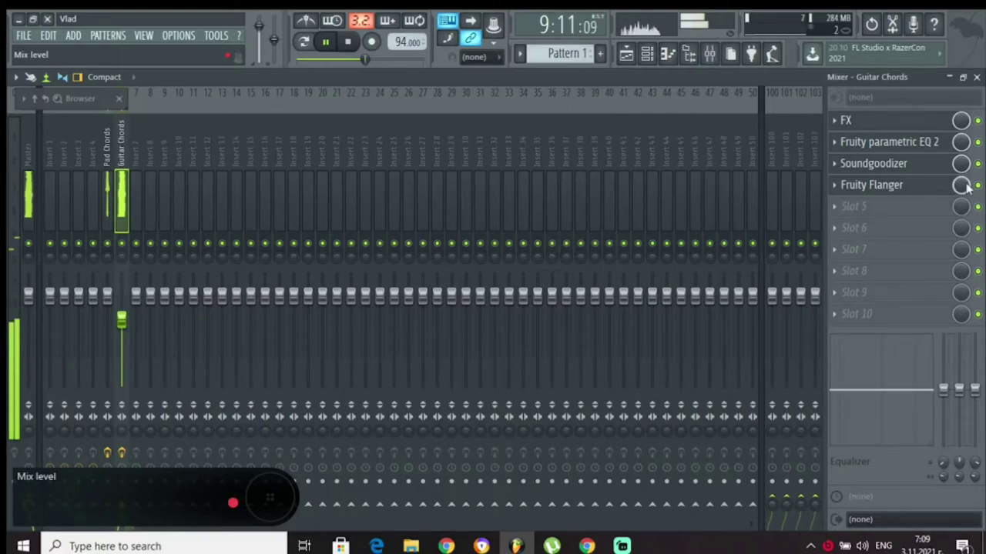
# Replace Fruity Flanger in slot 4 of the Guitar Chords mixer track with Fruity Compressor.
pyautogui.click(871, 185)
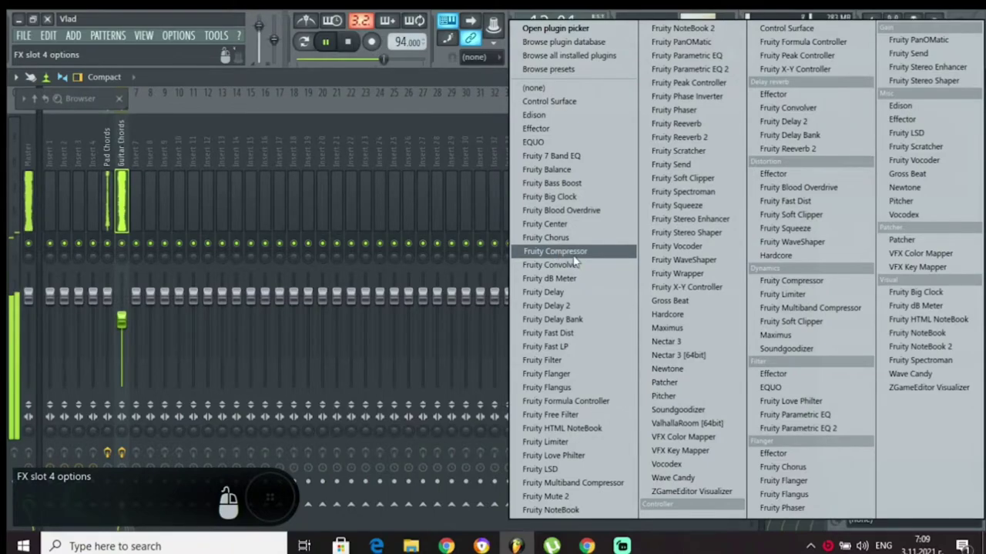
pyautogui.click(571, 253)
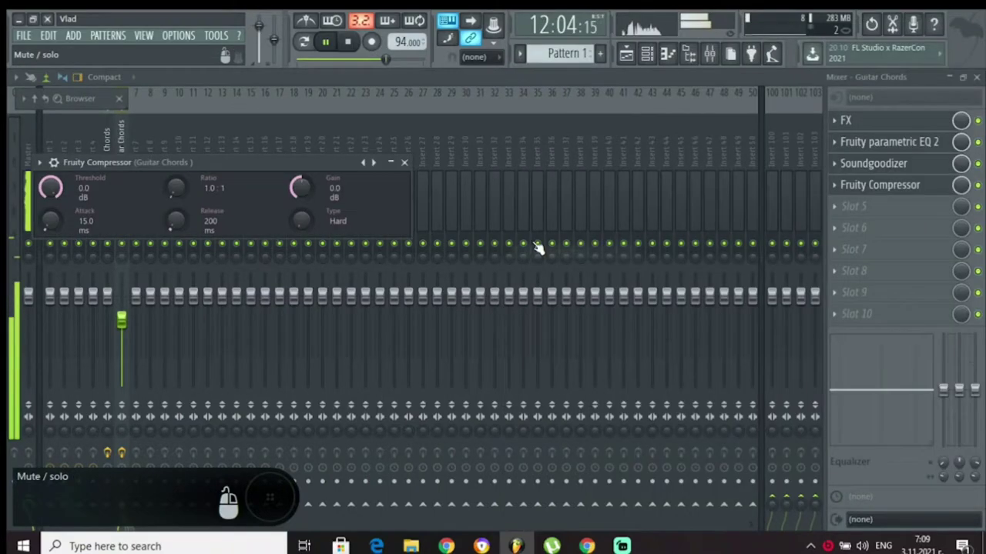
pyautogui.click(381, 166)
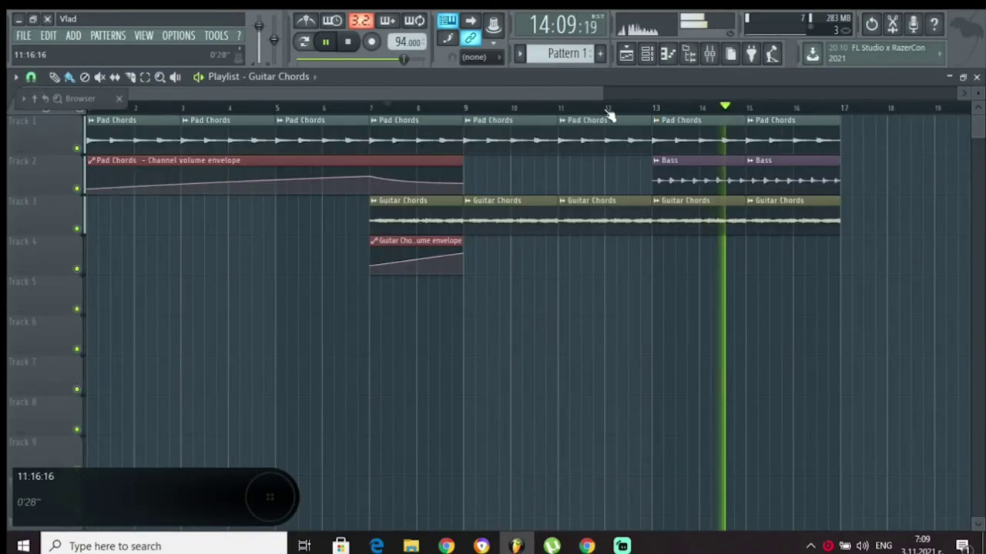
# Select the Pad Chords, Bass and Guitar Chords clips at bar 15 and duplicate them four times, up to bar 25.
pyautogui.scroll(-1, 610, 114)
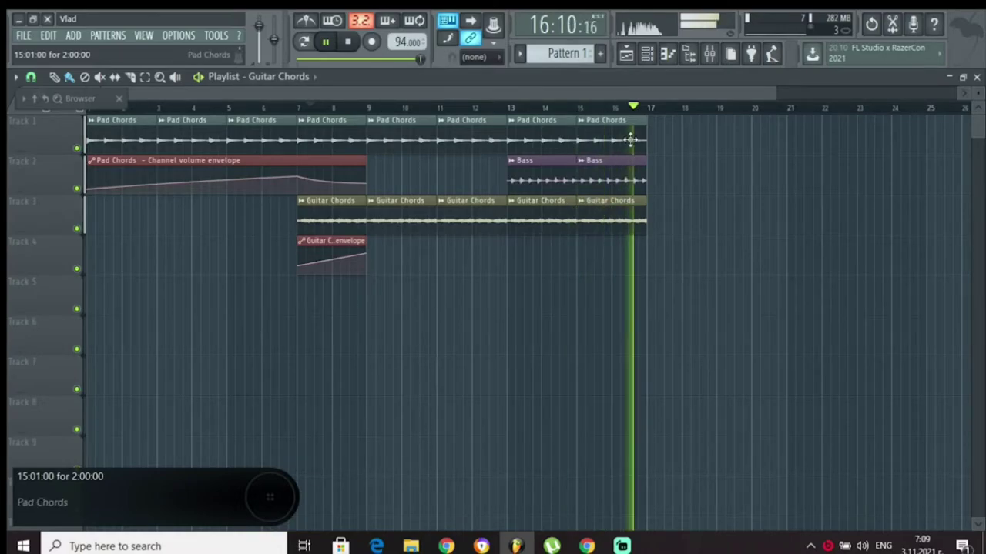
pyautogui.moveTo(666, 142); pyautogui.dragTo(613, 217)
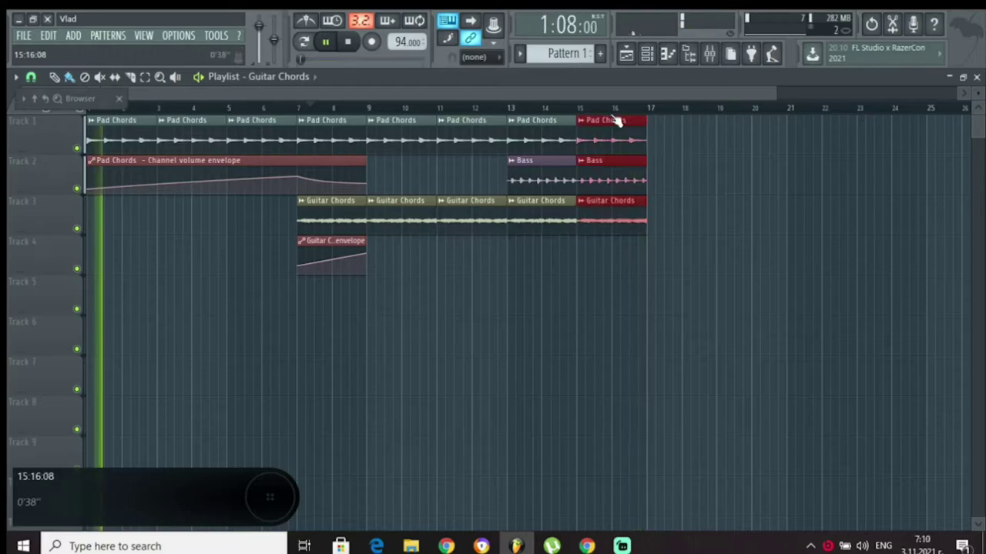
pyautogui.scroll(-2, 616, 119)
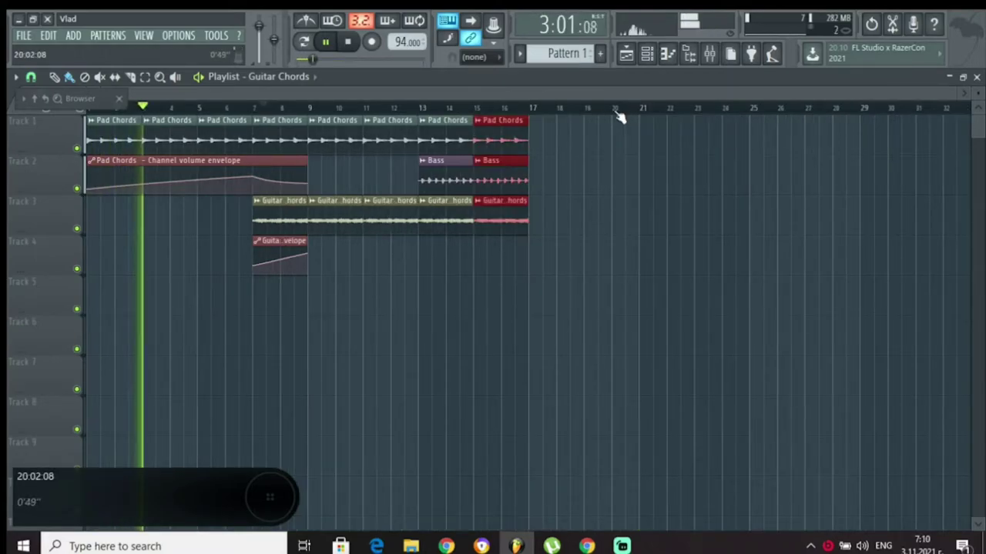
pyautogui.hotkey('ctrl', 'b')
pyautogui.hotkey('ctrl', 'b')
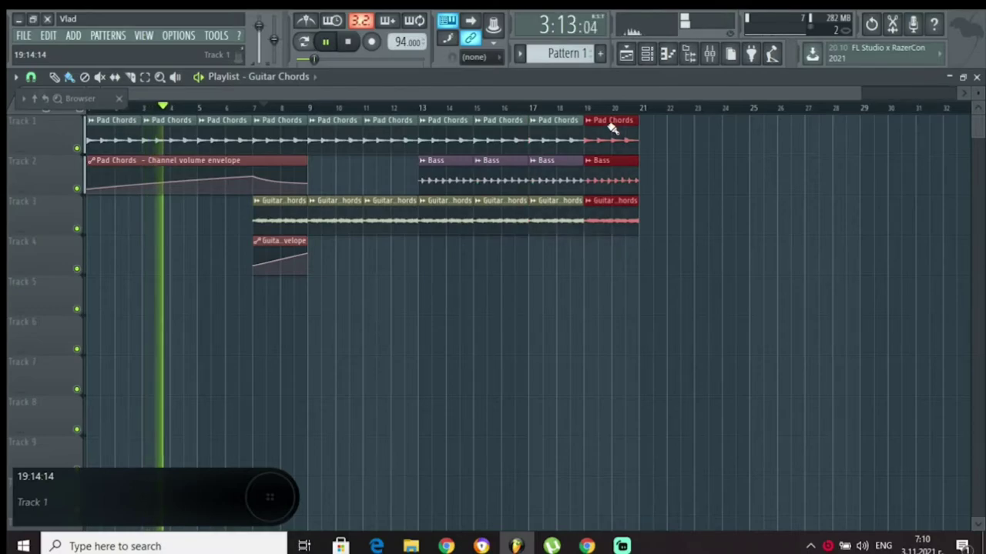
pyautogui.hotkey('ctrl', 'b')
pyautogui.hotkey('ctrl', 'b')
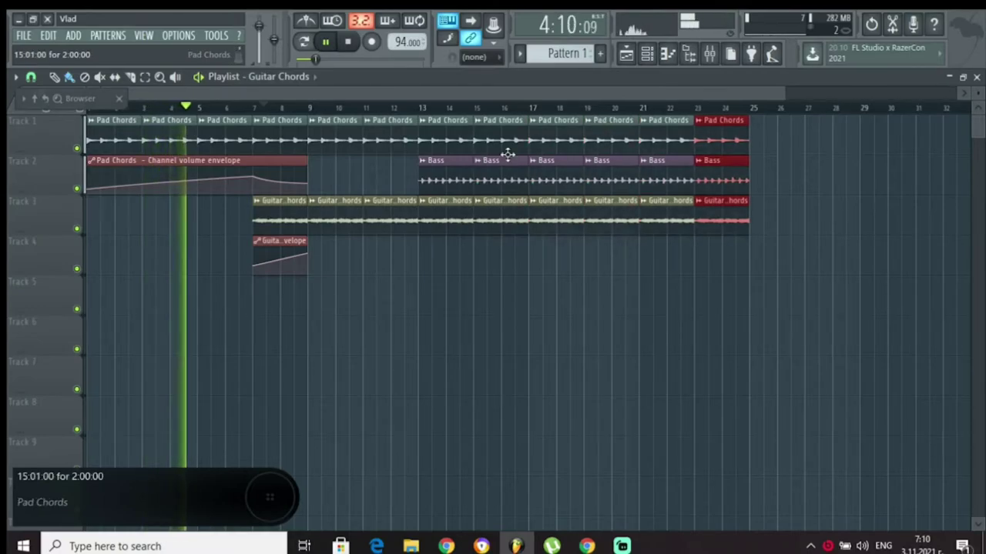
# Delete the Bass clip at bar 13 and set the playlist time selection from bar 15 to bar 16.
pyautogui.scroll(4, 440, 116)
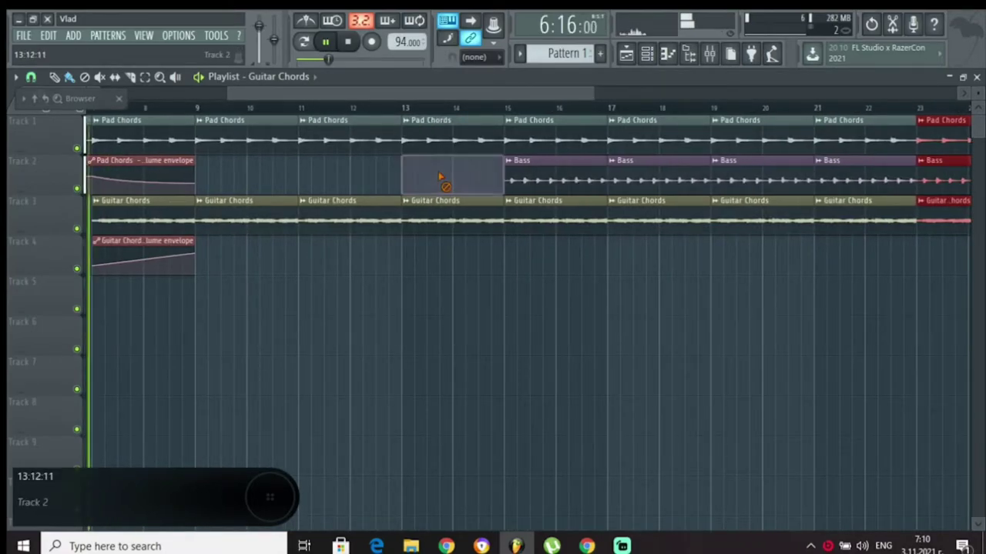
pyautogui.scroll(4, 518, 114)
pyautogui.scroll(3, 517, 115)
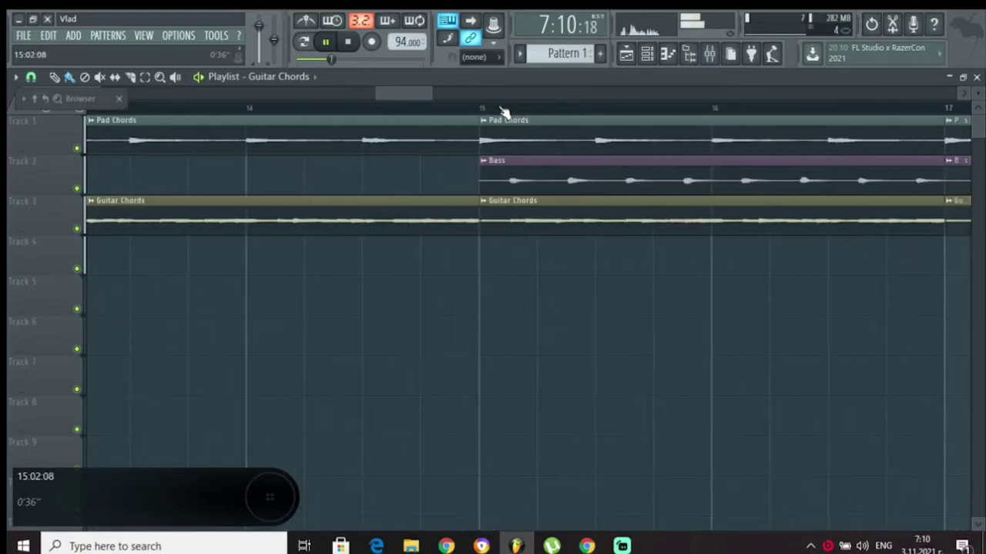
pyautogui.scroll(3, 464, 110)
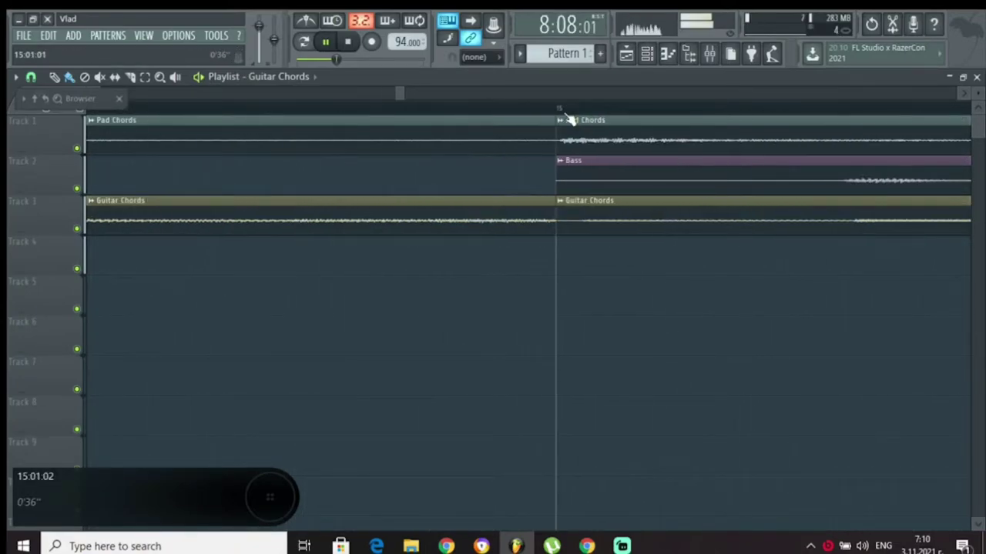
pyautogui.moveTo(556, 113); pyautogui.dragTo(565, 125)
pyautogui.moveTo(644, 157); pyautogui.dragTo(966, 139)
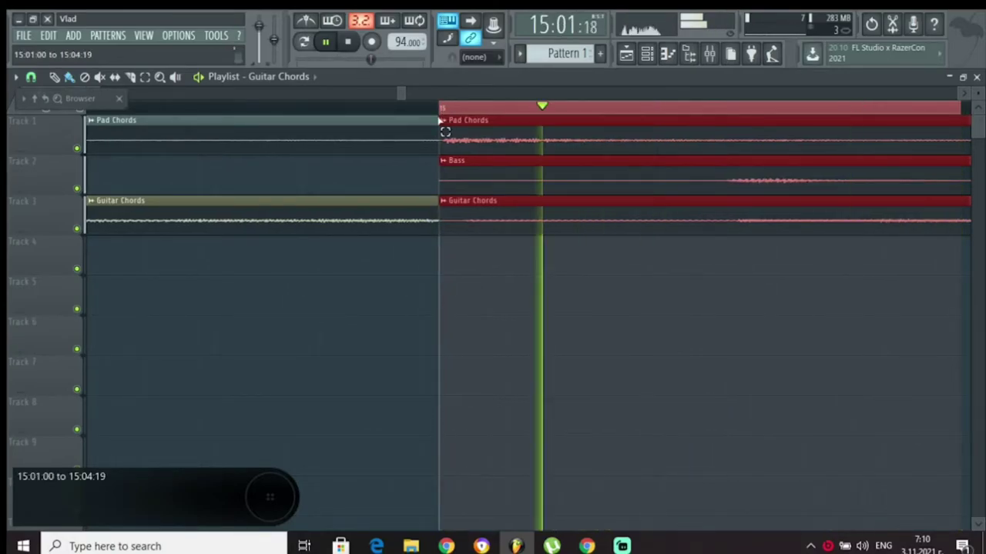
pyautogui.moveTo(456, 114); pyautogui.dragTo(847, 126)
pyautogui.scroll(4, 851, 113)
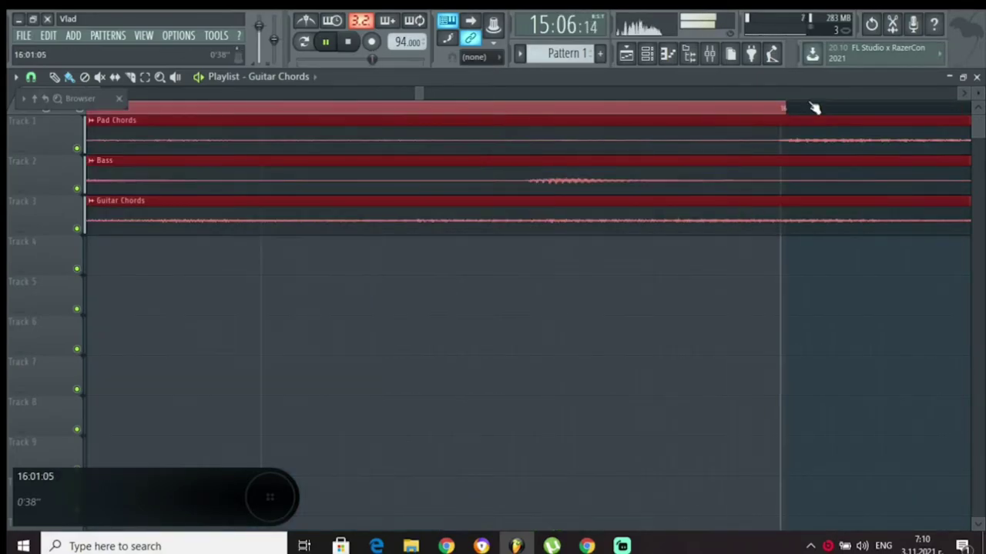
pyautogui.moveTo(781, 112); pyautogui.dragTo(778, 127)
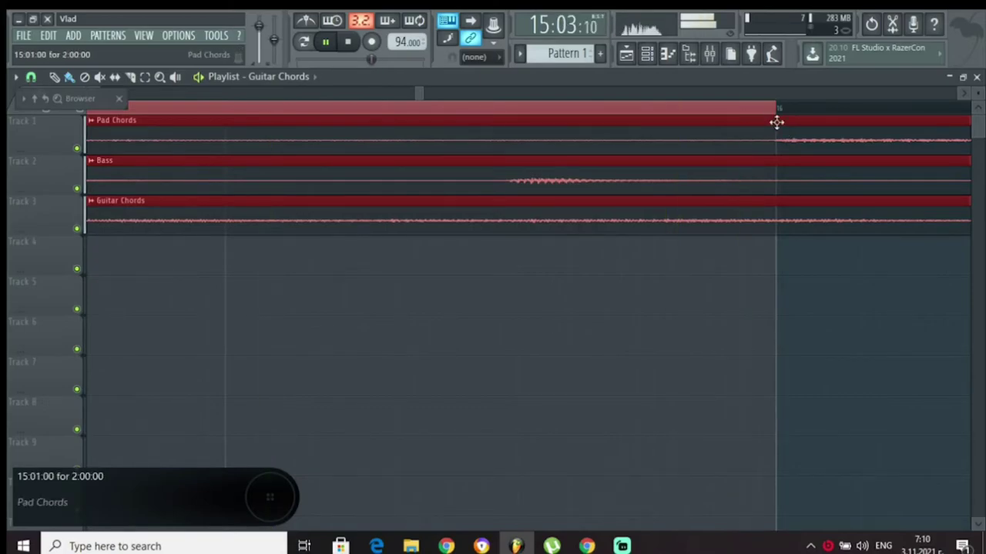
pyautogui.scroll(-5, 770, 114)
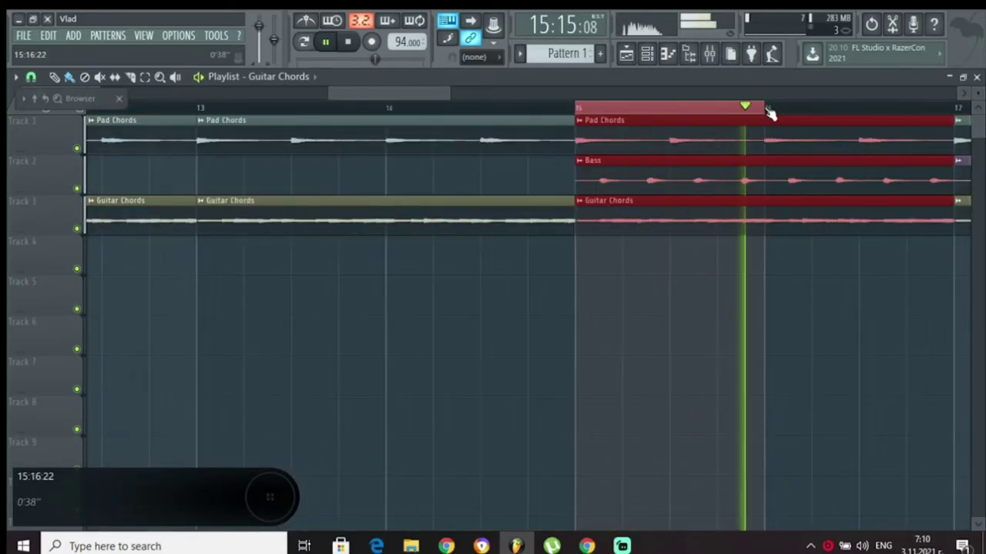
pyautogui.scroll(-2, 721, 115)
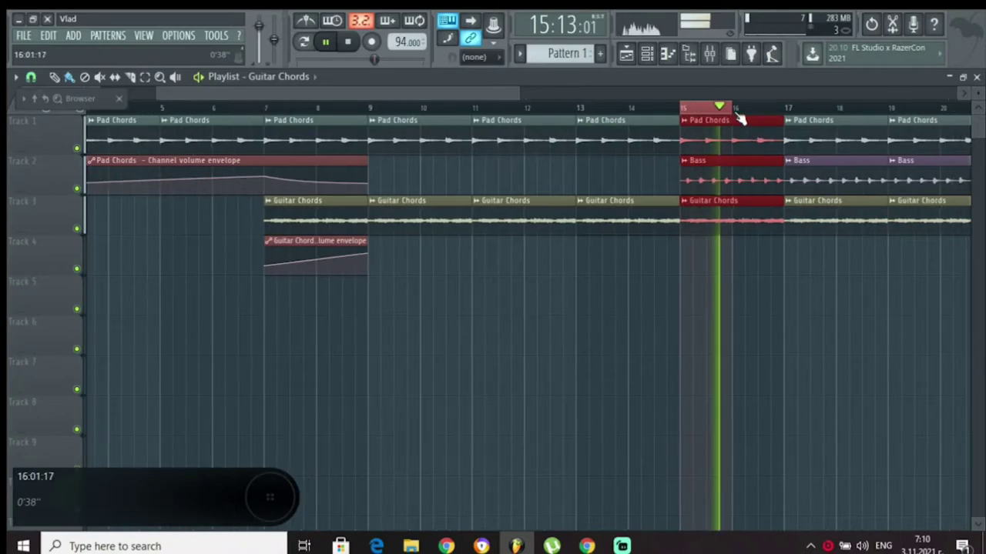
# Create an automation clip for the Bass channel volume and shape it into a rising curve on Track 4 at bar 15.
pyautogui.doubleClick(691, 173)
pyautogui.rightClick(369, 223)
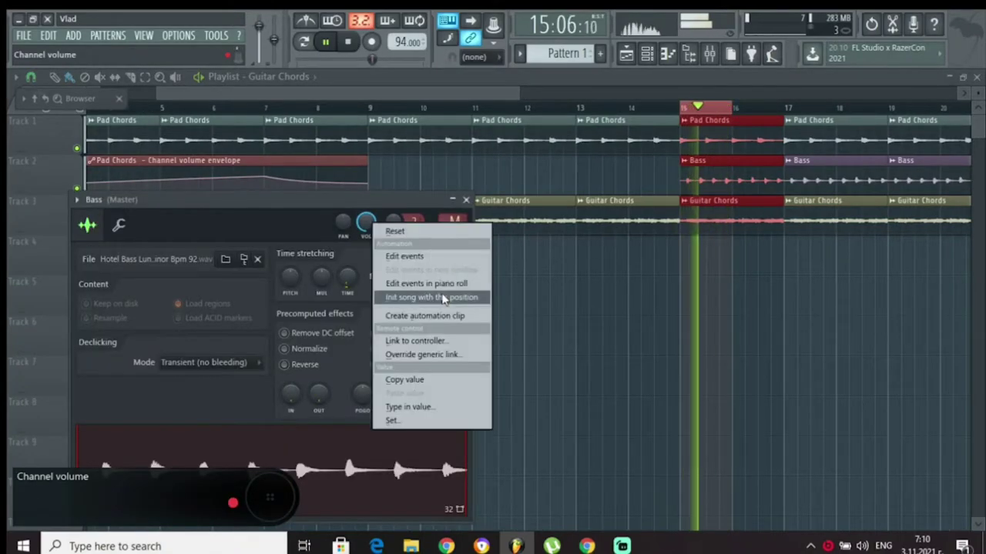
pyautogui.click(435, 311)
pyautogui.moveTo(682, 253); pyautogui.dragTo(706, 270)
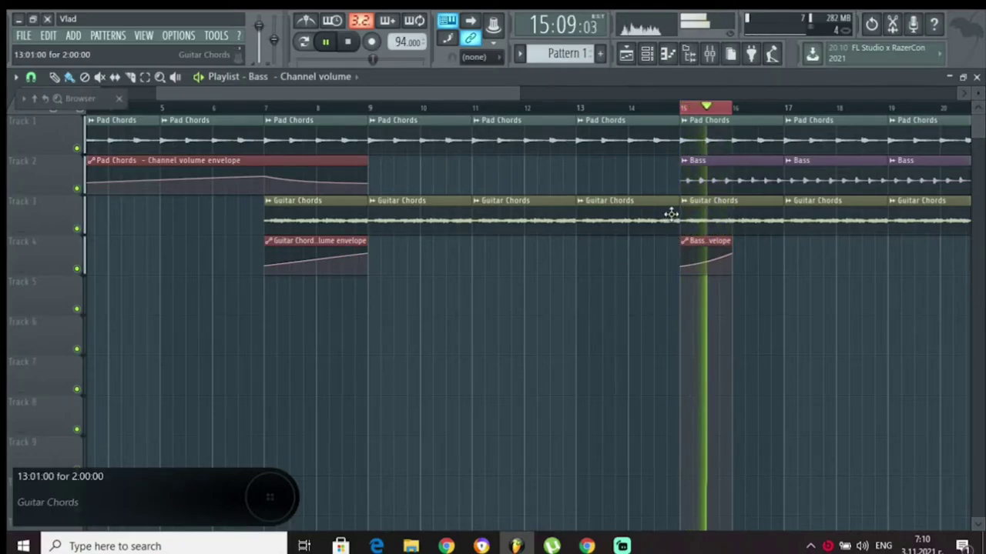
# Extend the Bass volume envelope and trim its end exactly to the start of bar 17.
pyautogui.moveTo(734, 251); pyautogui.dragTo(772, 256)
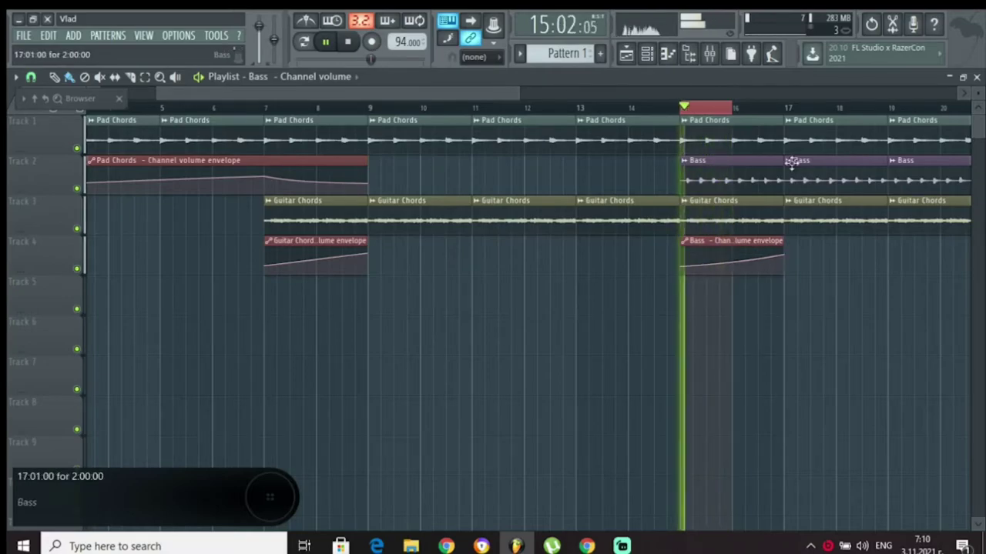
pyautogui.scroll(8, 766, 117)
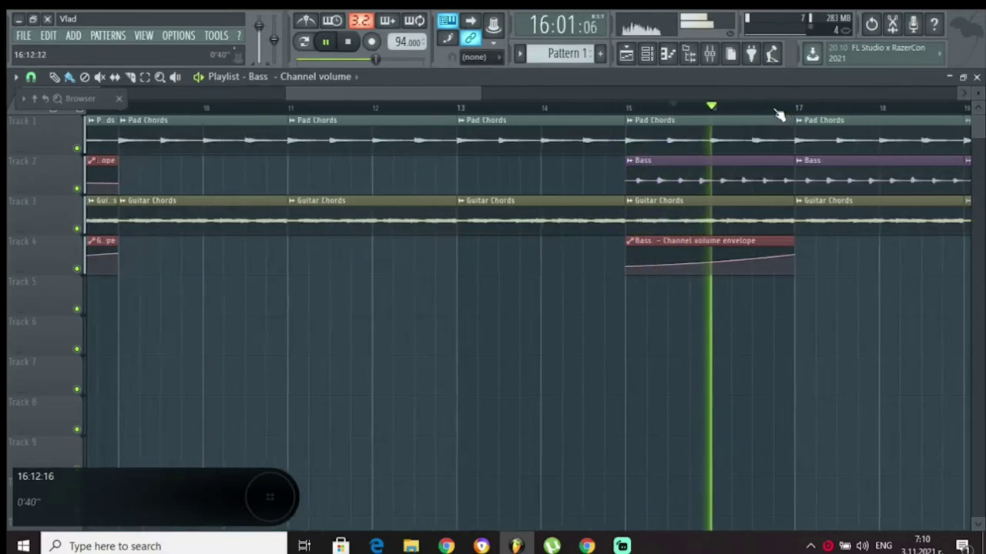
pyautogui.scroll(2, 880, 110)
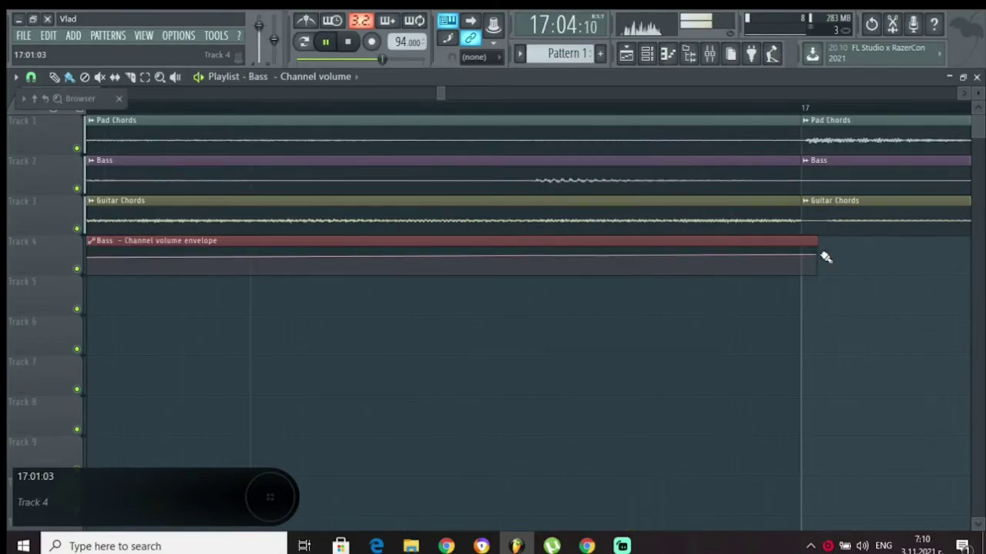
pyautogui.moveTo(825, 257); pyautogui.dragTo(805, 254)
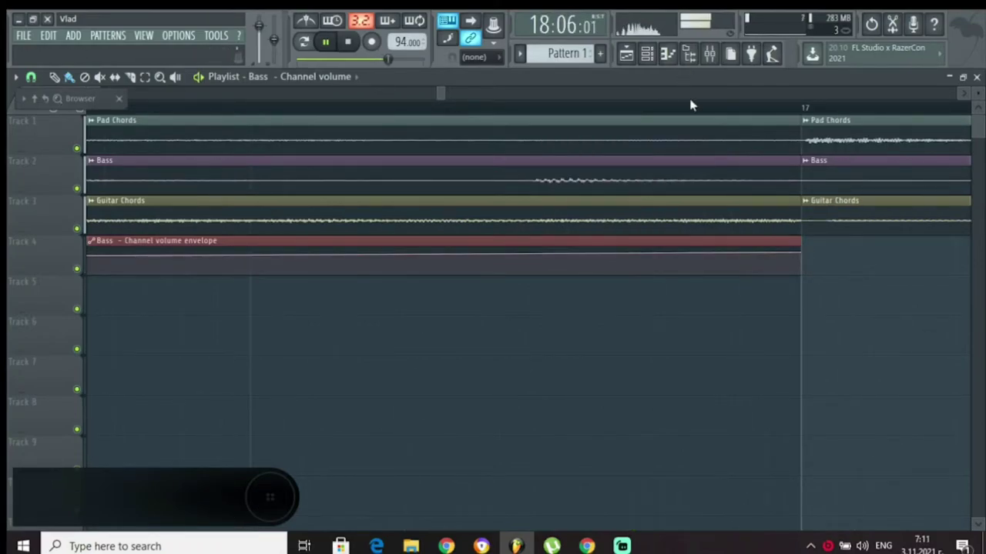
pyautogui.scroll(-5, 691, 115)
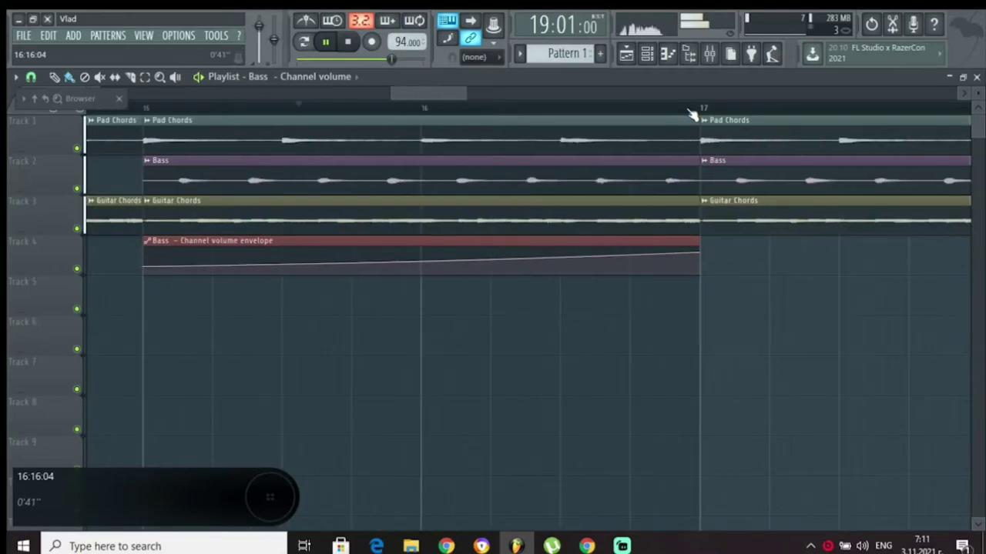
pyautogui.scroll(-2, 690, 116)
pyautogui.scroll(-2, 690, 114)
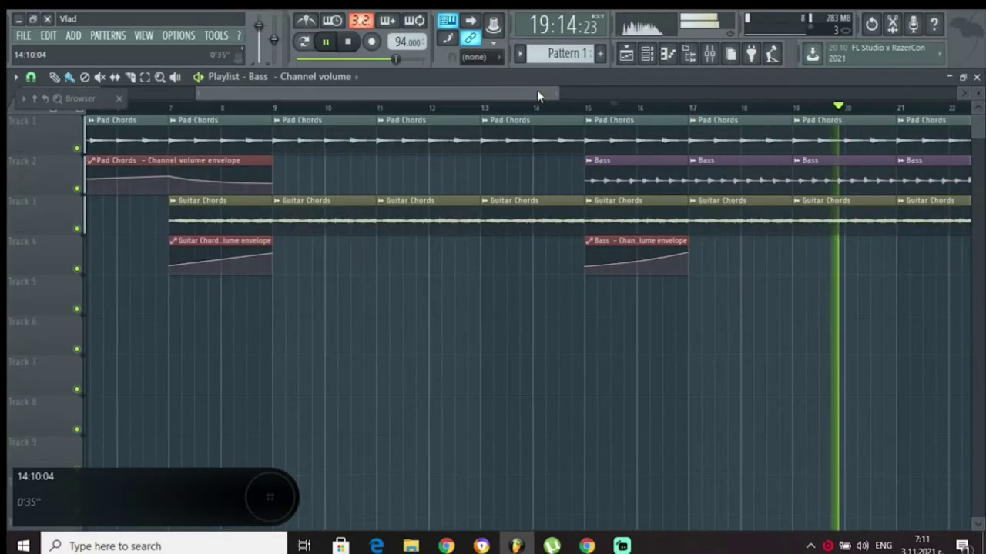
# Delete the Pad Chords clips on Track 1 from bar 9 to bar 25 and play the arrangement.
pyautogui.moveTo(538, 92); pyautogui.dragTo(562, 101)
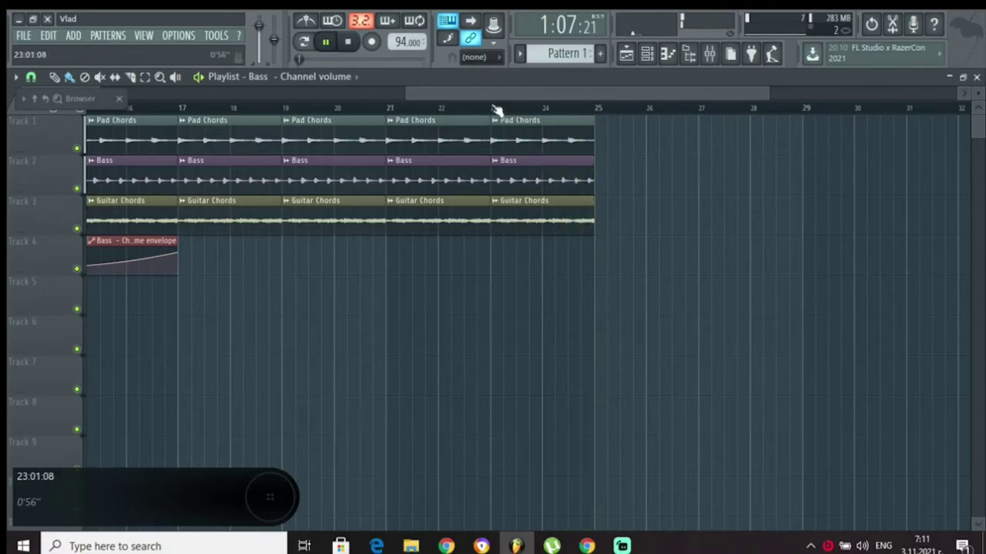
pyautogui.scroll(-4, 496, 110)
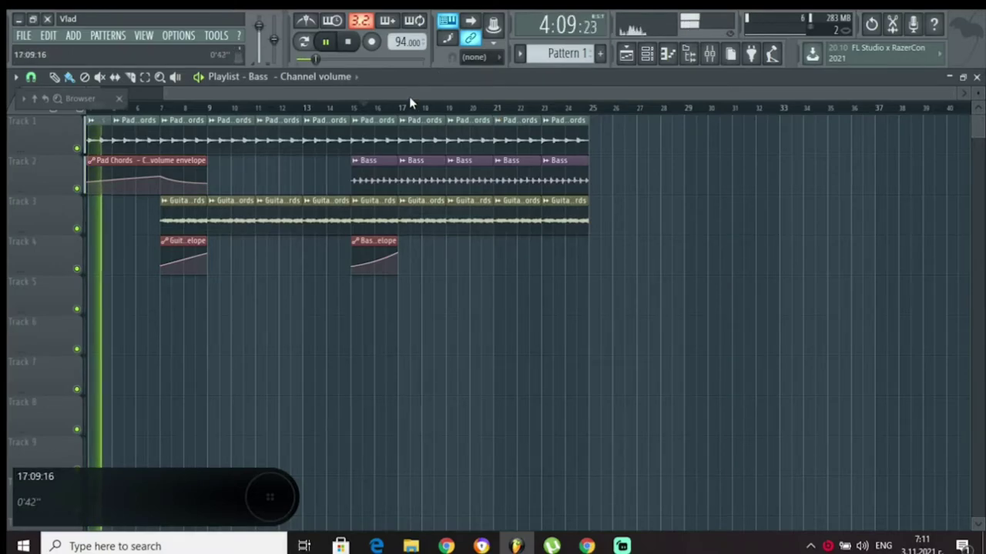
pyautogui.scroll(-1, 414, 112)
pyautogui.scroll(1, 414, 112)
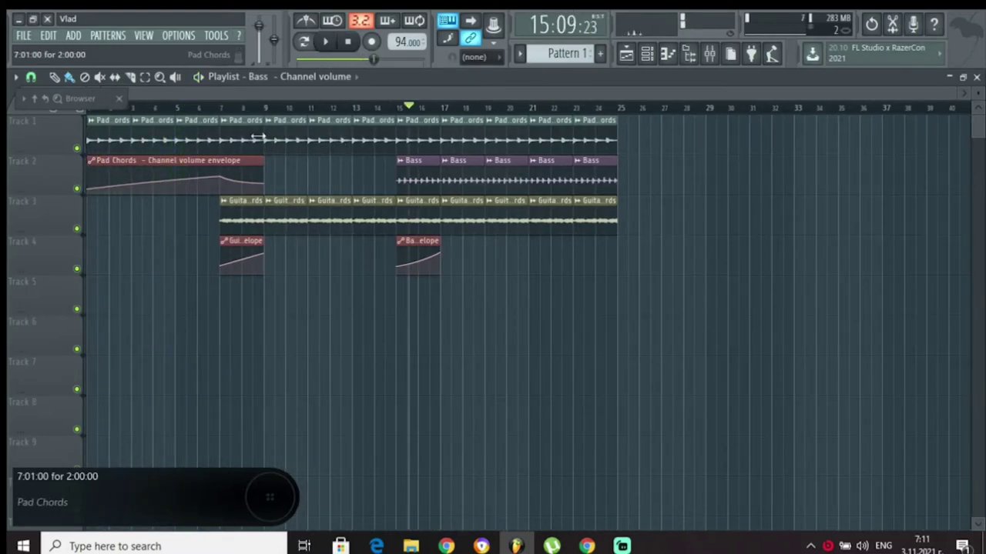
pyautogui.moveTo(278, 137); pyautogui.dragTo(611, 136)
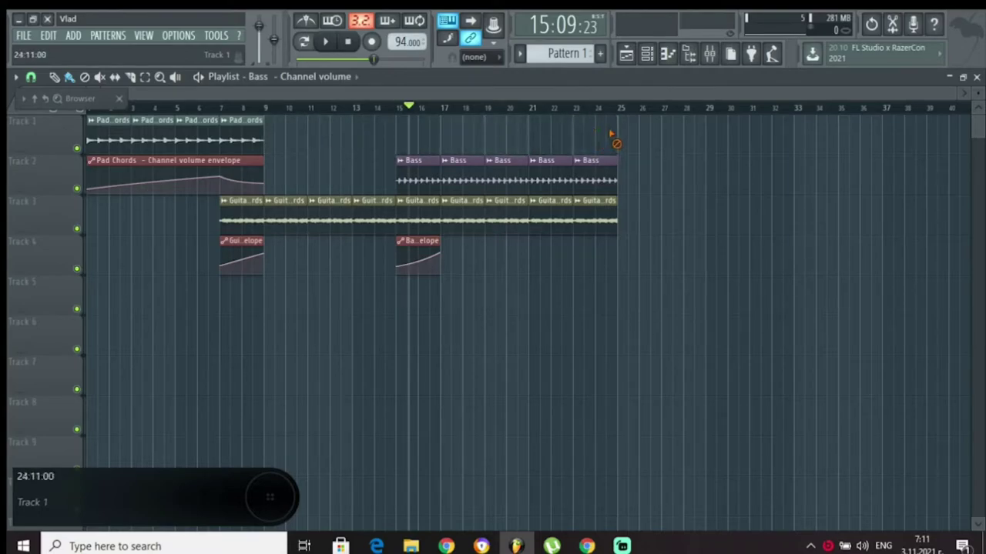
pyautogui.press('space')
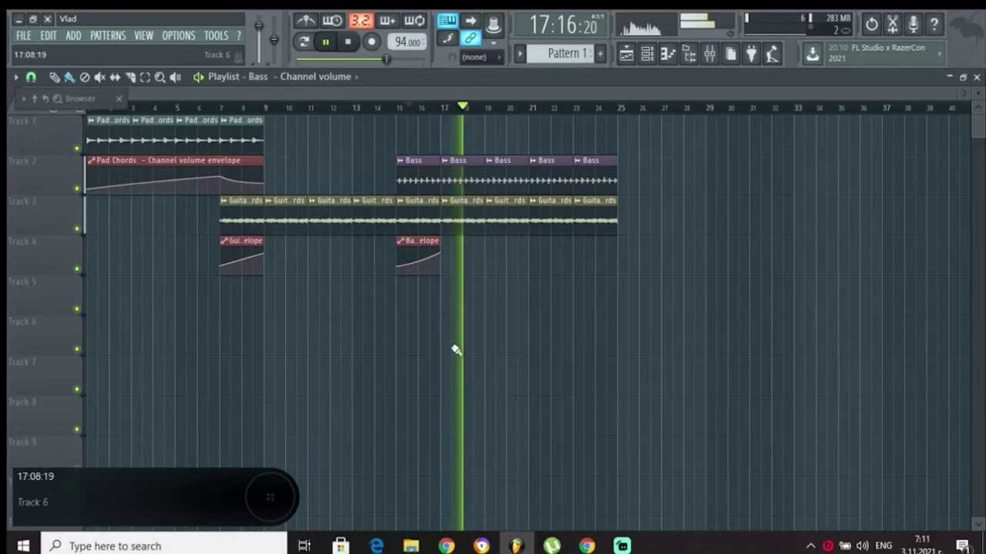
# Place the Guitar Melody audio clip from the channel rack on Track 5 at bar 9 and play from there.
pyautogui.moveTo(424, 546)
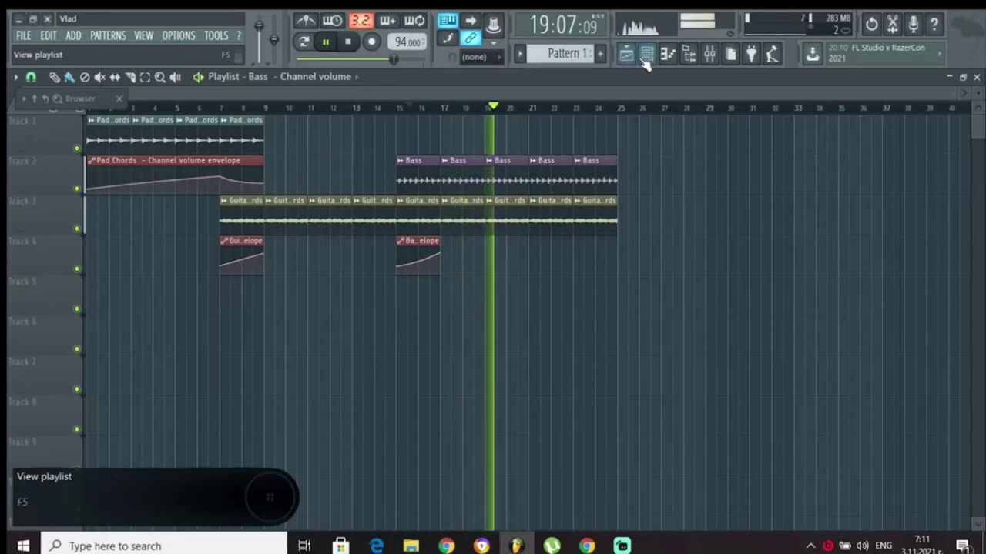
pyautogui.click(646, 53)
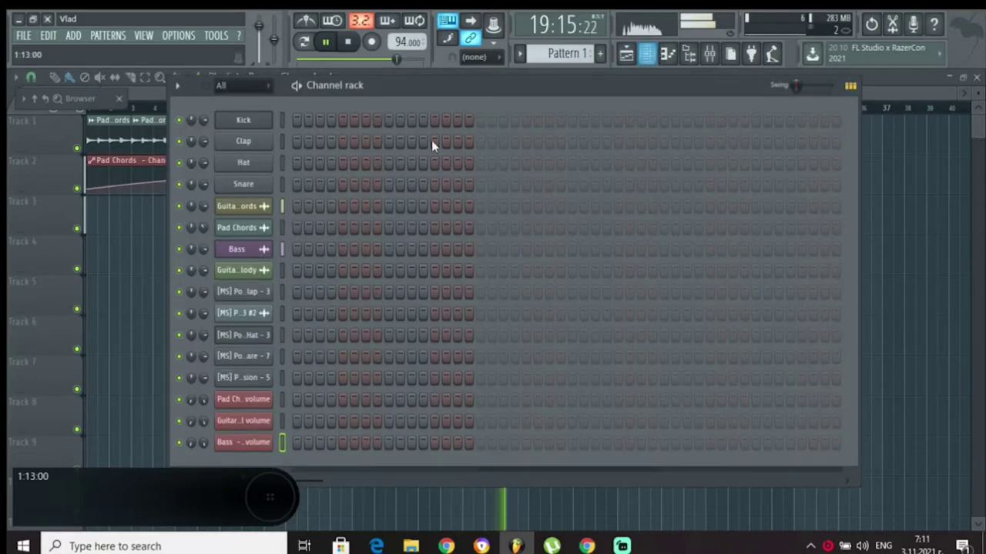
pyautogui.click(245, 277)
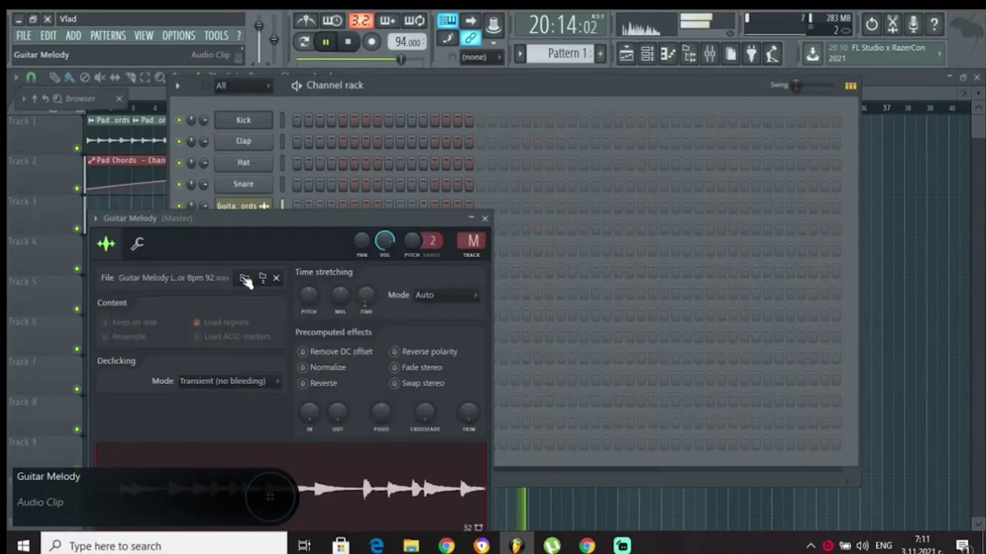
pyautogui.moveTo(264, 482); pyautogui.dragTo(290, 312)
pyautogui.press('space')
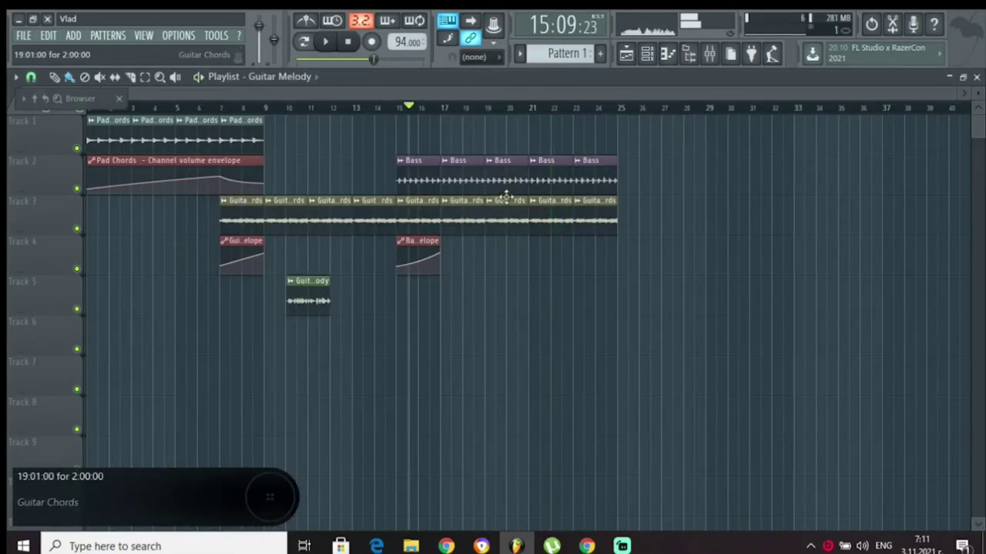
pyautogui.moveTo(301, 291); pyautogui.dragTo(285, 285)
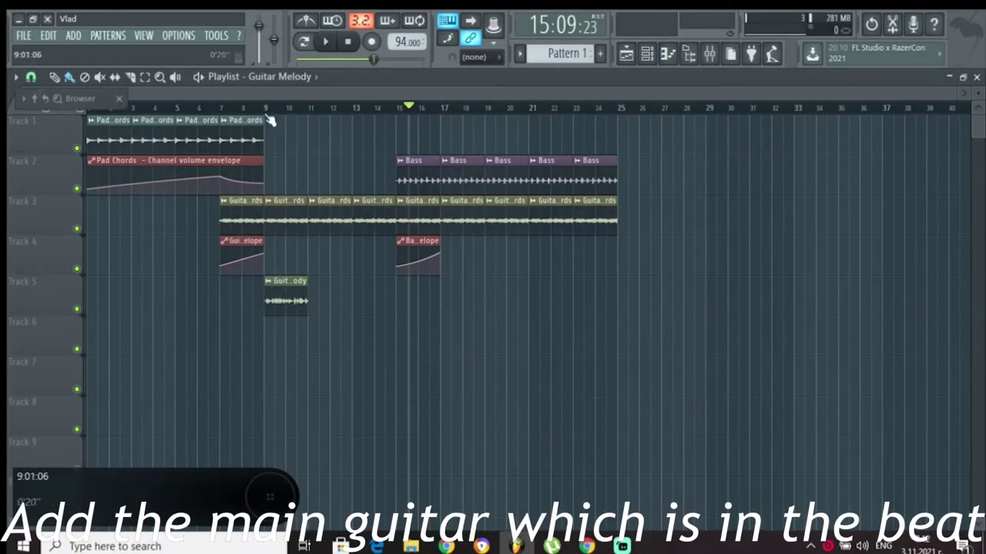
pyautogui.press('space')
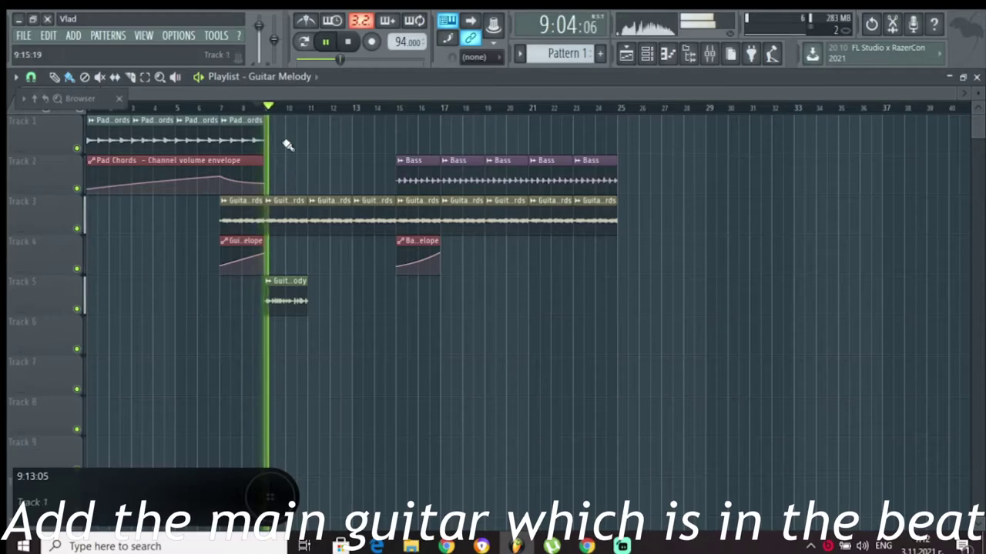
# Fit the Guitar Melody clip on Track 5 to the project tempo.
pyautogui.scroll(5, 266, 111)
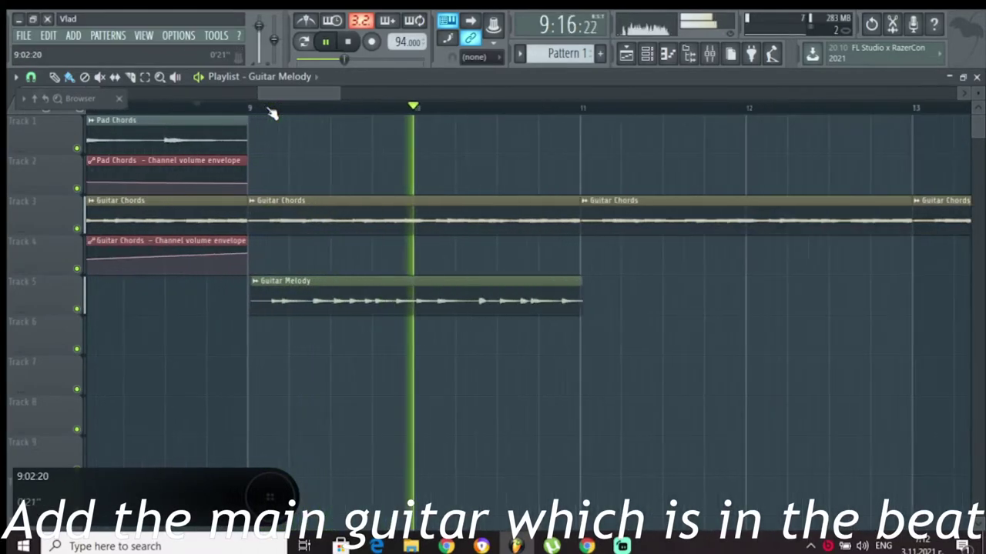
pyautogui.scroll(3, 272, 111)
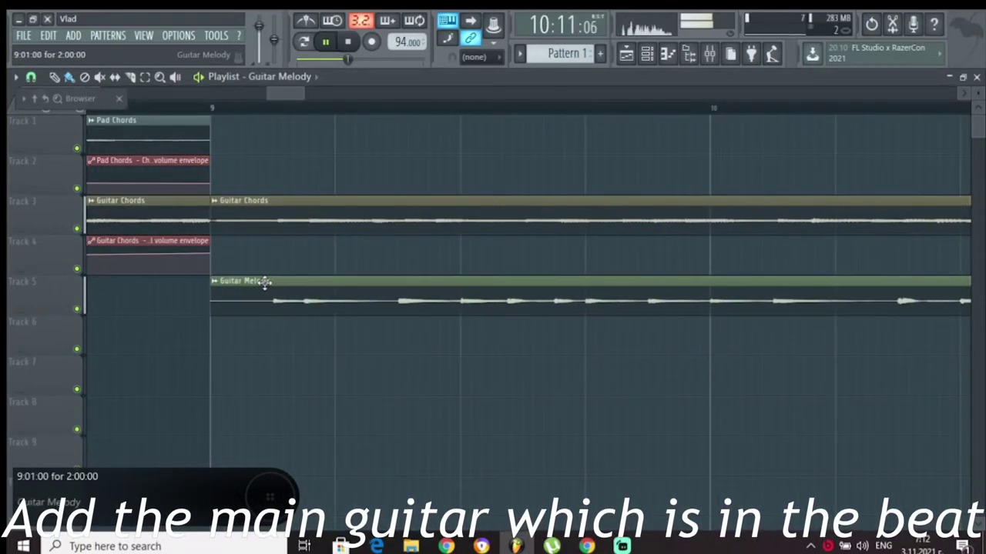
pyautogui.click(220, 282)
pyautogui.click(254, 362)
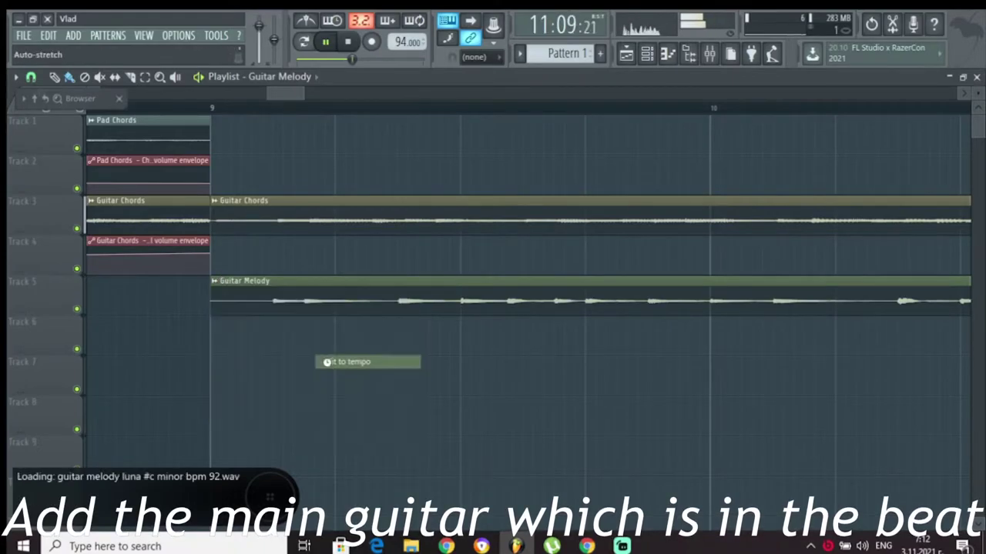
pyautogui.click(496, 283)
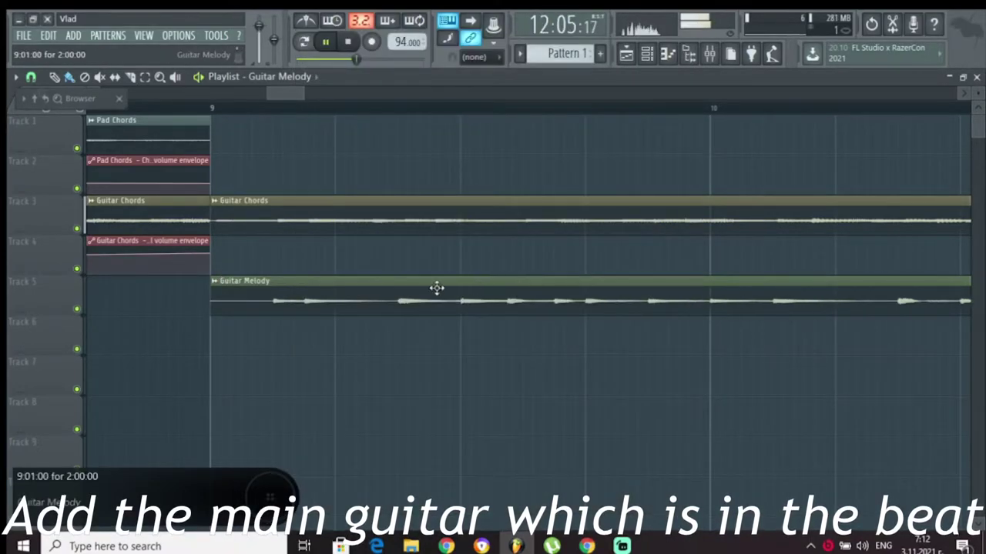
# Align the start of the Guitar Melody clip on Track 5 exactly with the start of bar 9.
pyautogui.moveTo(234, 293); pyautogui.dragTo(219, 294)
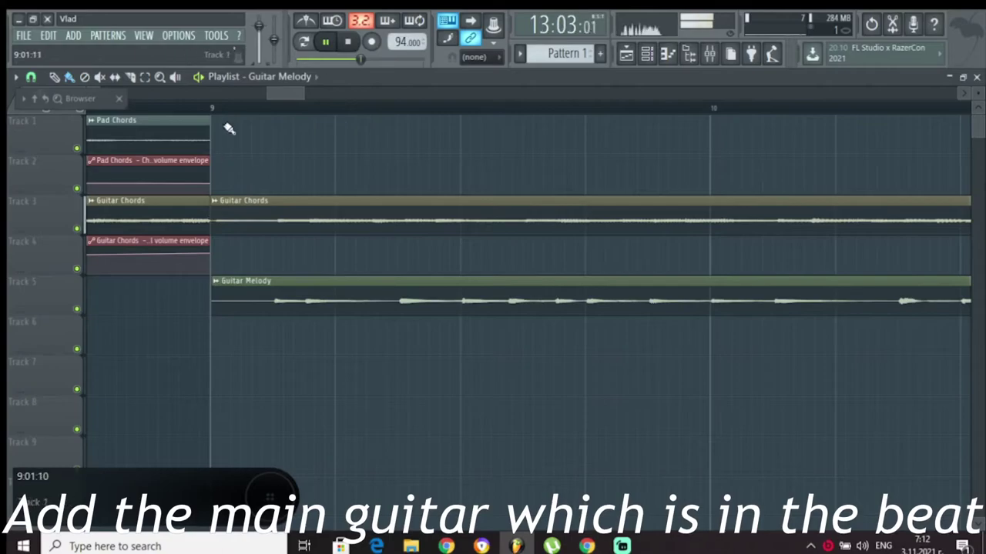
pyautogui.scroll(4, 220, 116)
pyautogui.moveTo(236, 309); pyautogui.dragTo(229, 306)
pyautogui.scroll(-8, 271, 117)
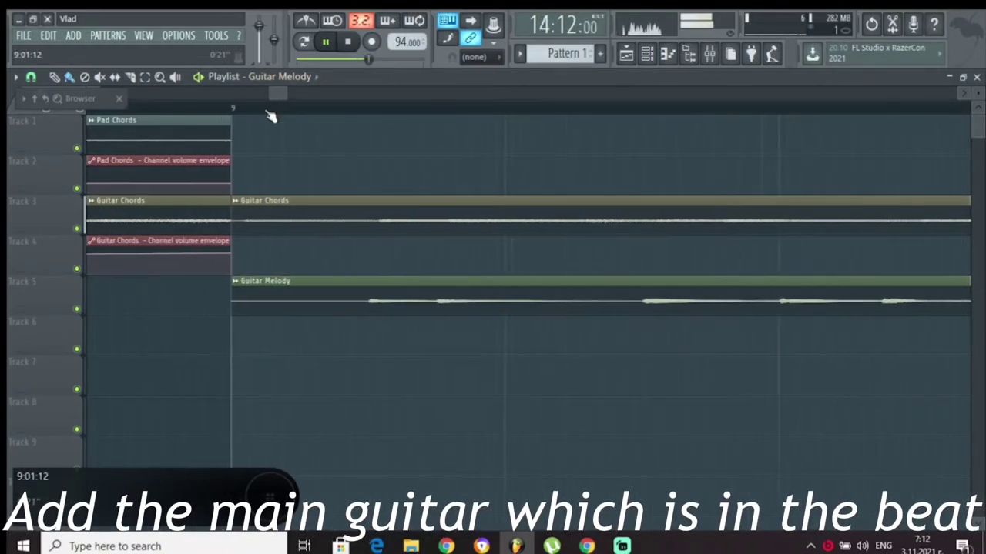
# Duplicate the Guitar Melody clip seven times along Track 5 so the melody runs from bar 9 to bar 25.
pyautogui.keyDown('ctrl'); pyautogui.click(306, 310); pyautogui.keyUp('ctrl')
pyautogui.hotkey('ctrl', 'b')
pyautogui.hotkey('ctrl', 'b')
pyautogui.hotkey('ctrl', 'b')
pyautogui.hotkey('ctrl', 'b')
pyautogui.hotkey('ctrl', 'b')
pyautogui.hotkey('ctrl', 'b')
pyautogui.hotkey('ctrl', 'b')
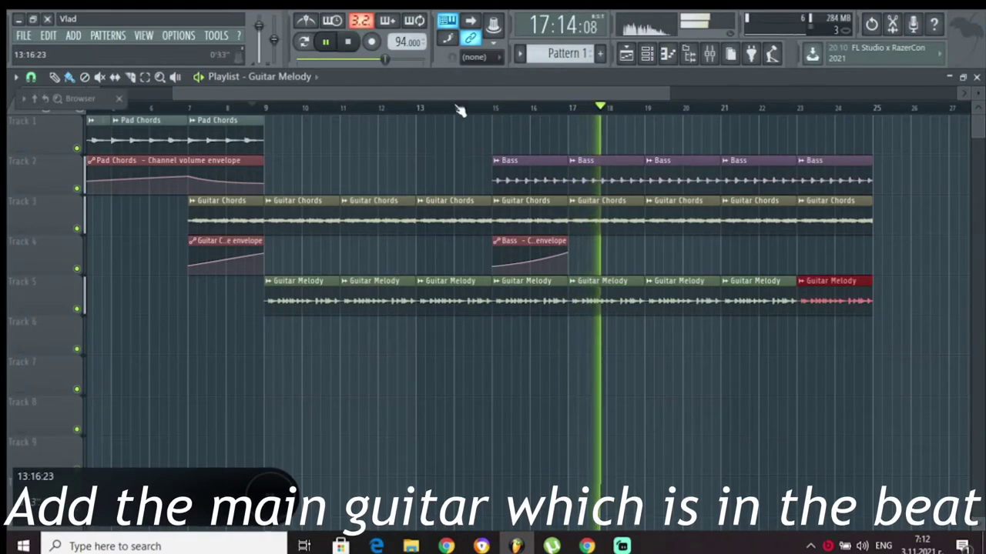
pyautogui.scroll(-3, 460, 110)
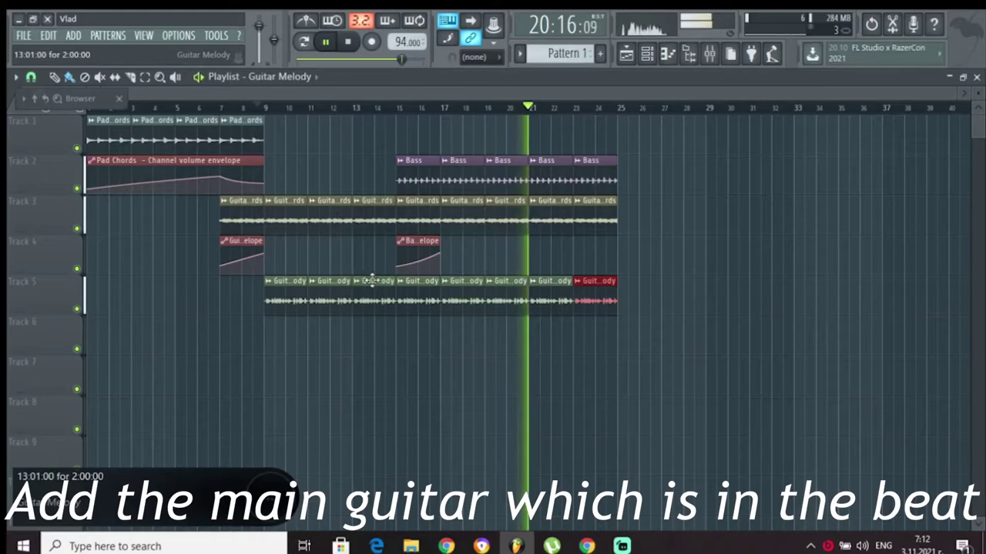
# Select the playlist time range from the start of bar 21 to the start of bar 25.
pyautogui.scroll(5, 549, 116)
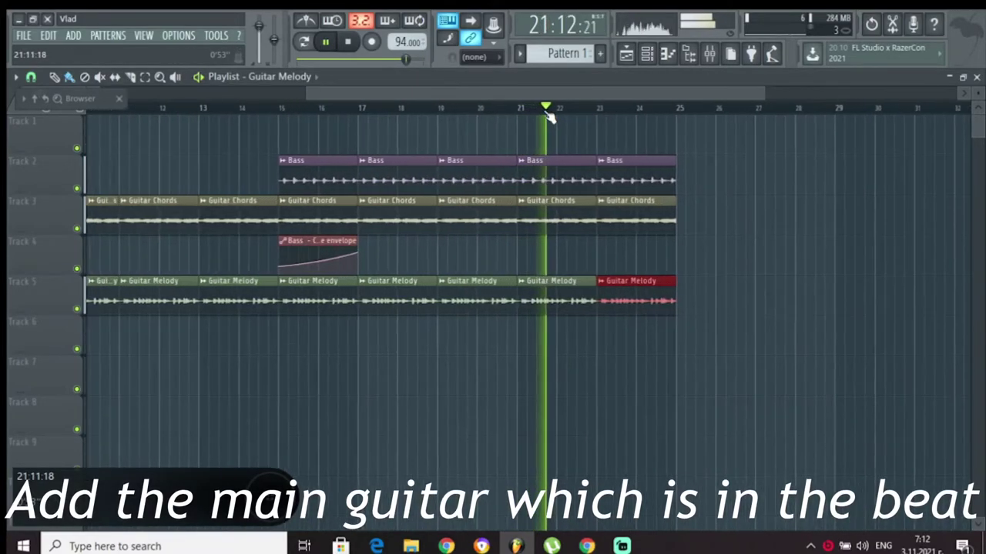
pyautogui.scroll(2, 498, 112)
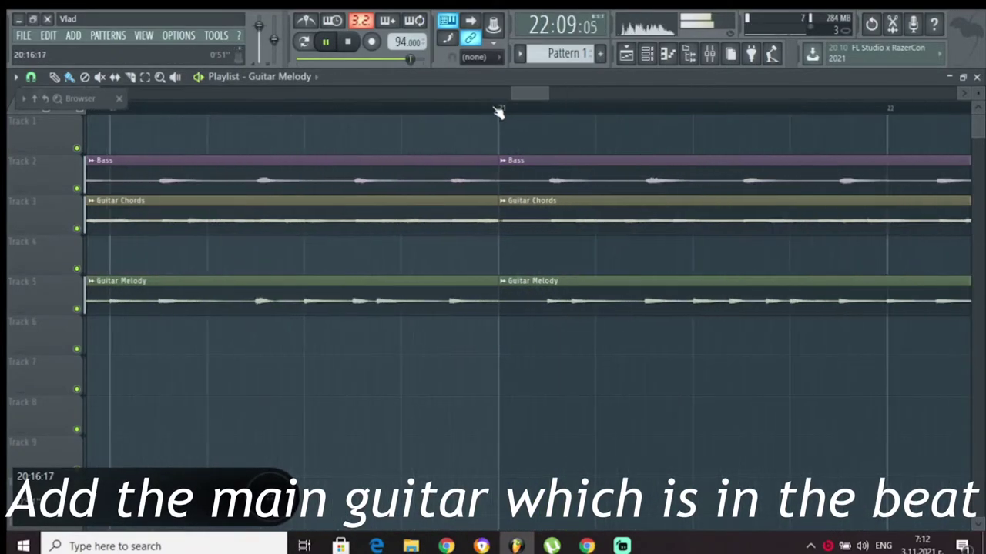
pyautogui.scroll(3, 501, 112)
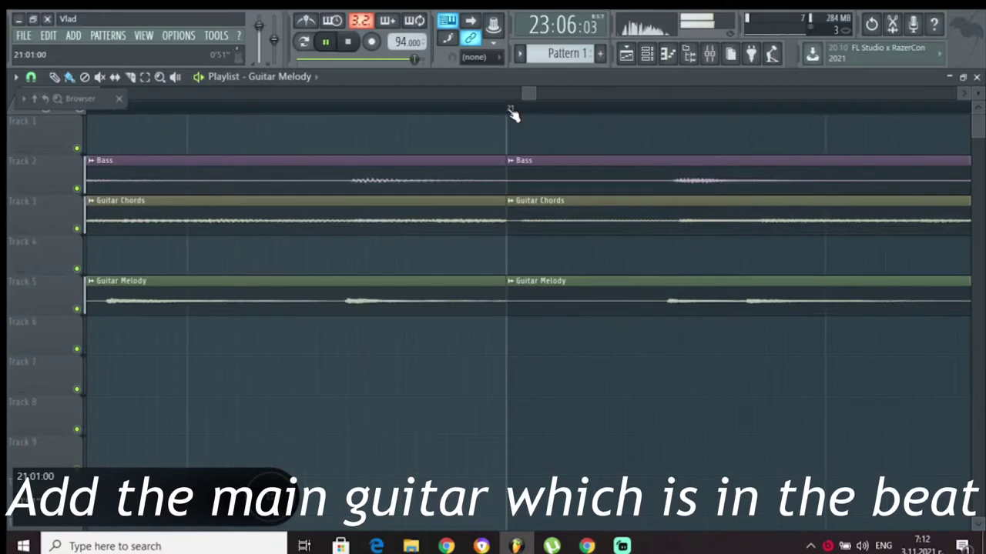
pyautogui.moveTo(511, 111); pyautogui.dragTo(968, 151)
pyautogui.scroll(-2, 725, 115)
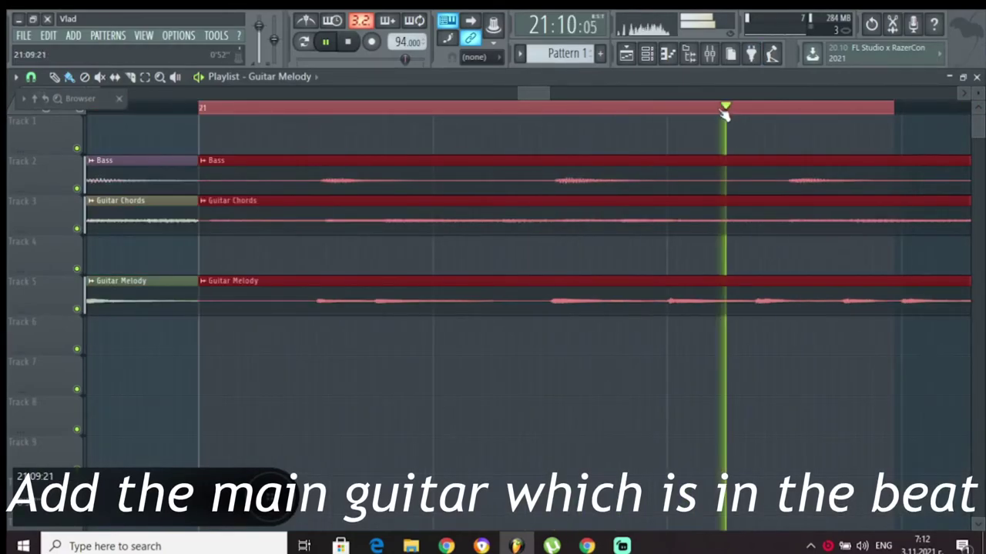
pyautogui.scroll(-3, 766, 121)
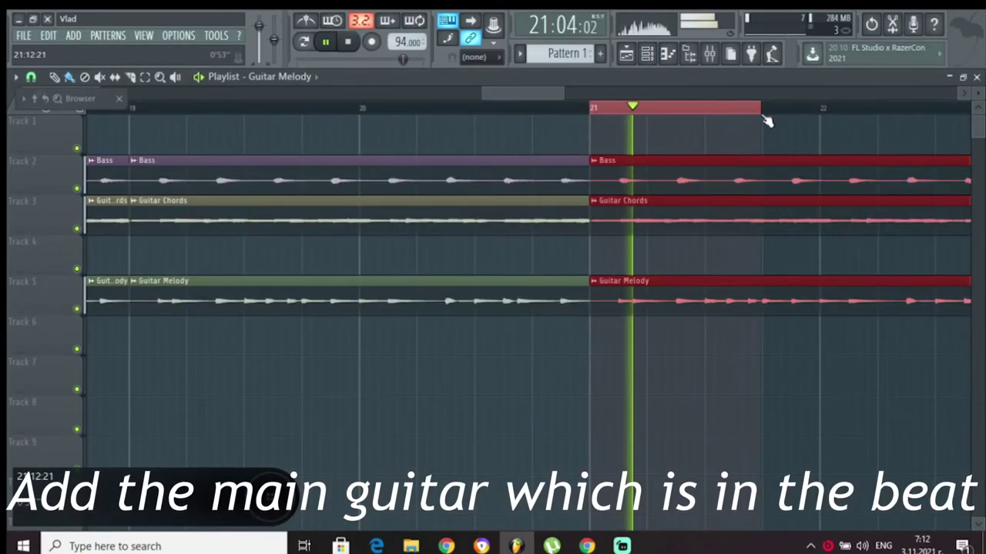
pyautogui.moveTo(766, 121); pyautogui.dragTo(874, 115)
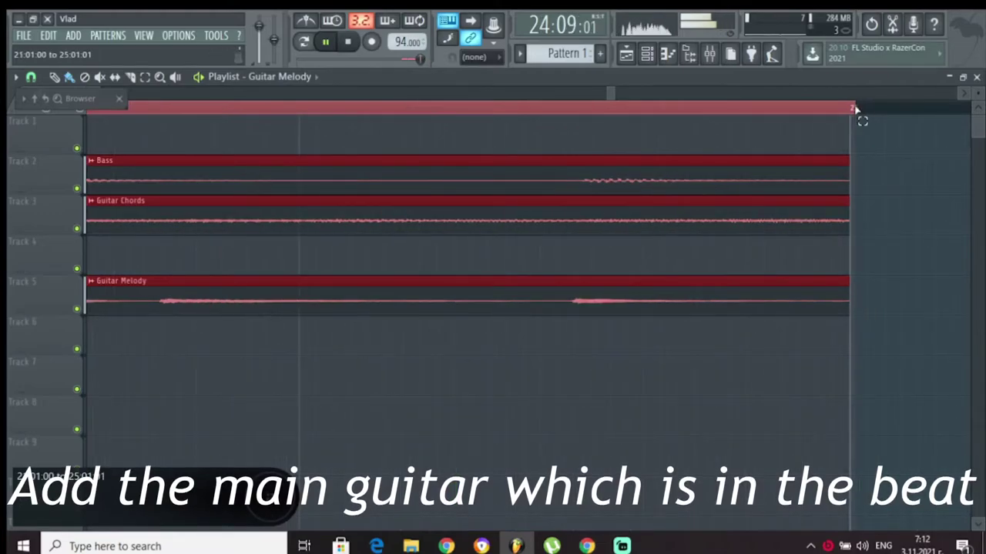
pyautogui.scroll(-7, 831, 112)
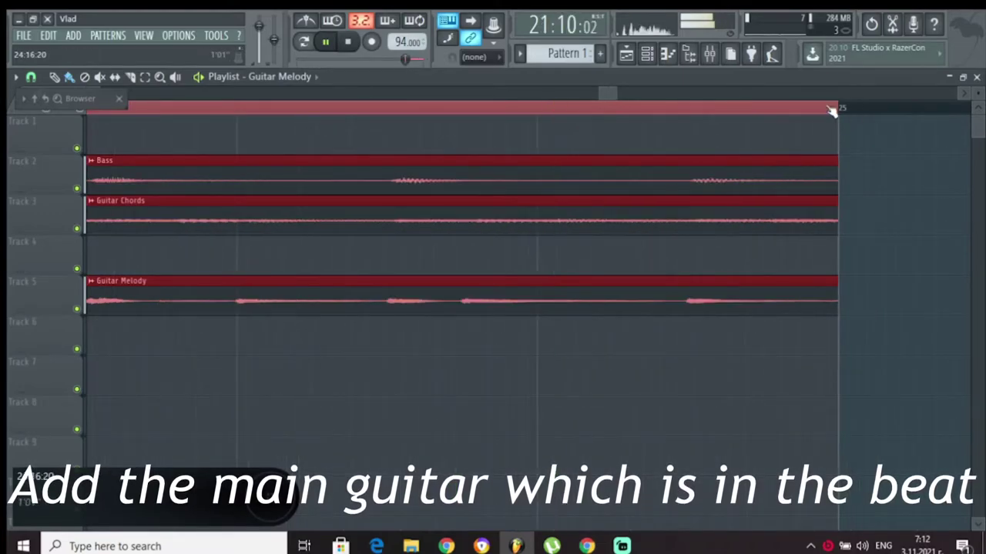
pyautogui.scroll(-5, 831, 111)
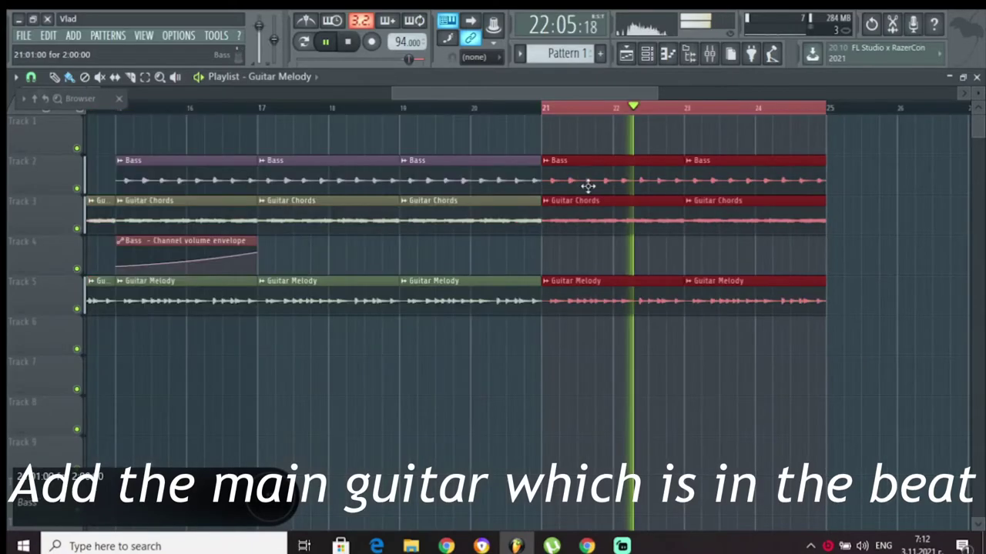
# Create a Bass channel volume automation clip over bars 21 to 25 and shape it into a falling curve ending at 34%.
pyautogui.doubleClick(588, 185)
pyautogui.rightClick(366, 223)
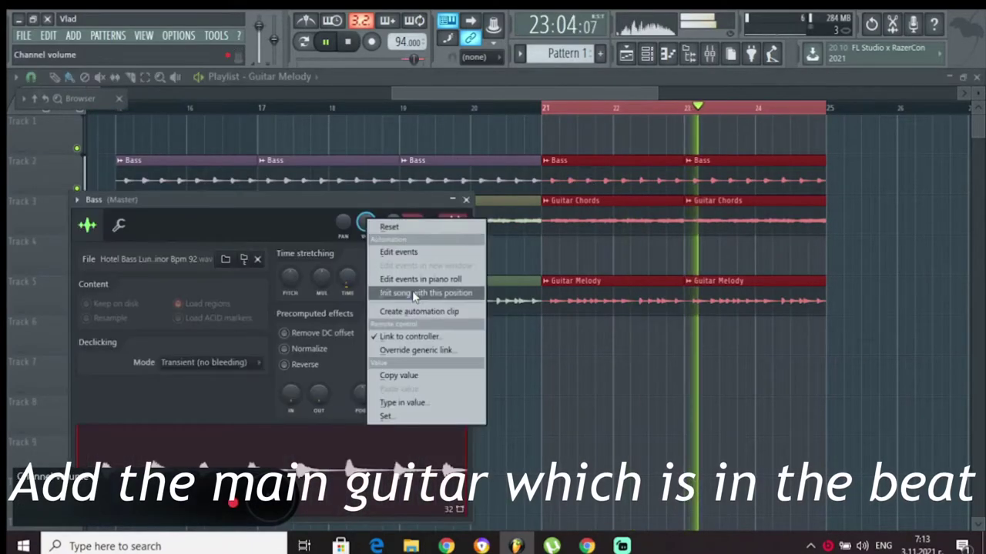
pyautogui.click(412, 312)
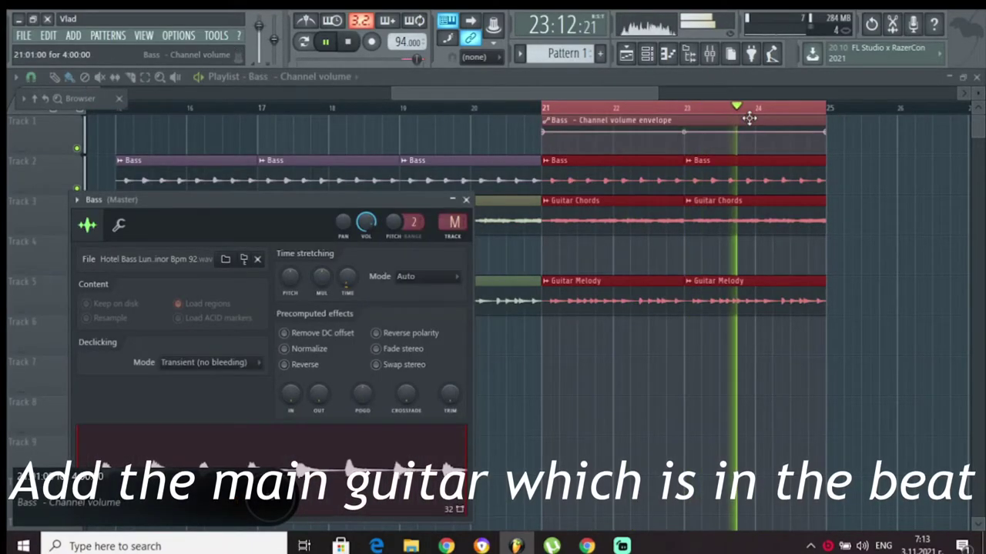
pyautogui.moveTo(824, 131); pyautogui.dragTo(828, 147)
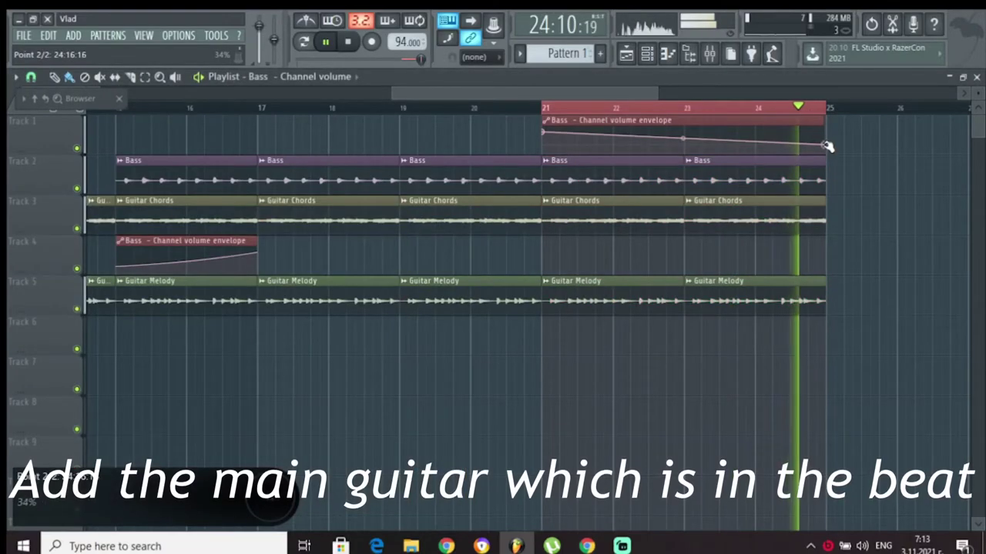
pyautogui.moveTo(684, 139); pyautogui.dragTo(684, 140)
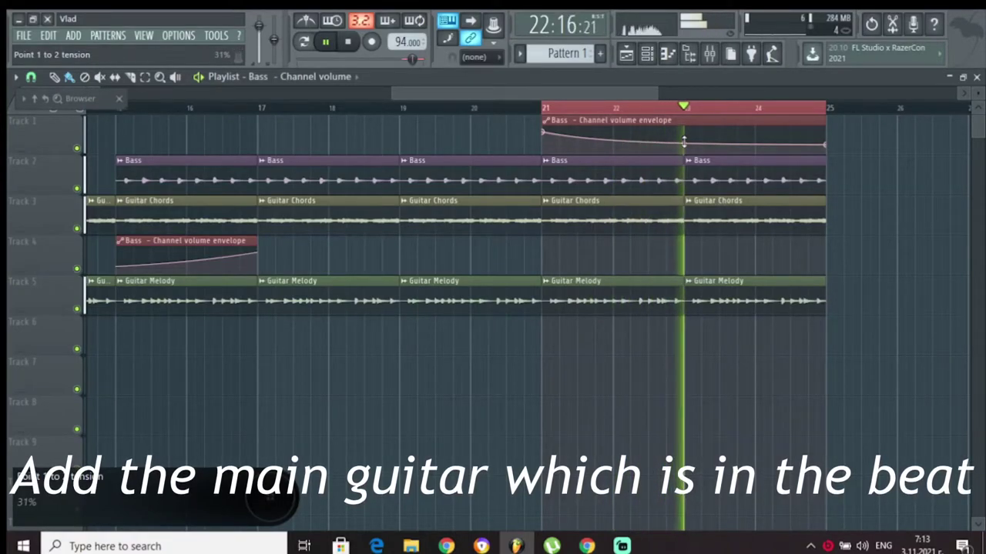
# Clear the time selection and play the arrangement from bar 23 to check the Bass fade-out.
pyautogui.click(724, 108)
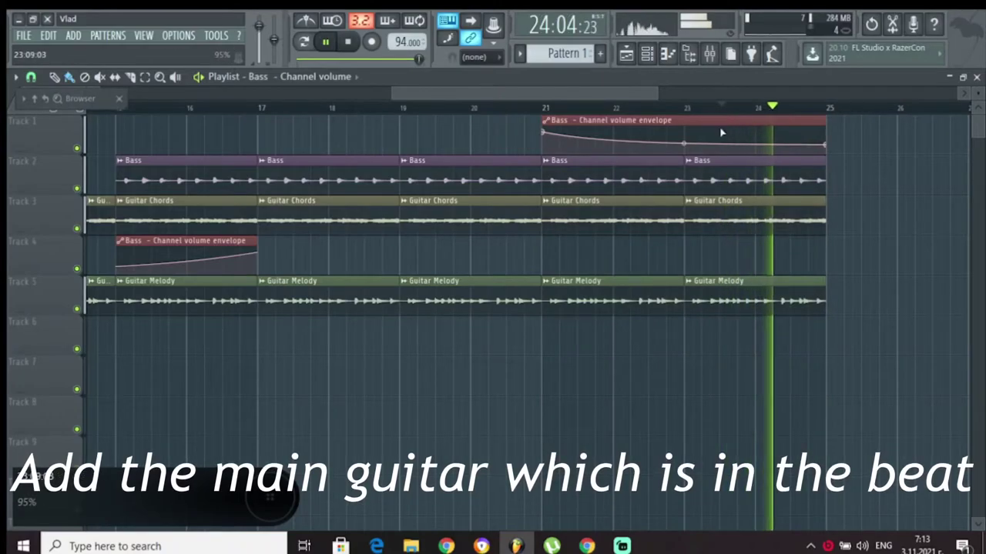
pyautogui.press('space')
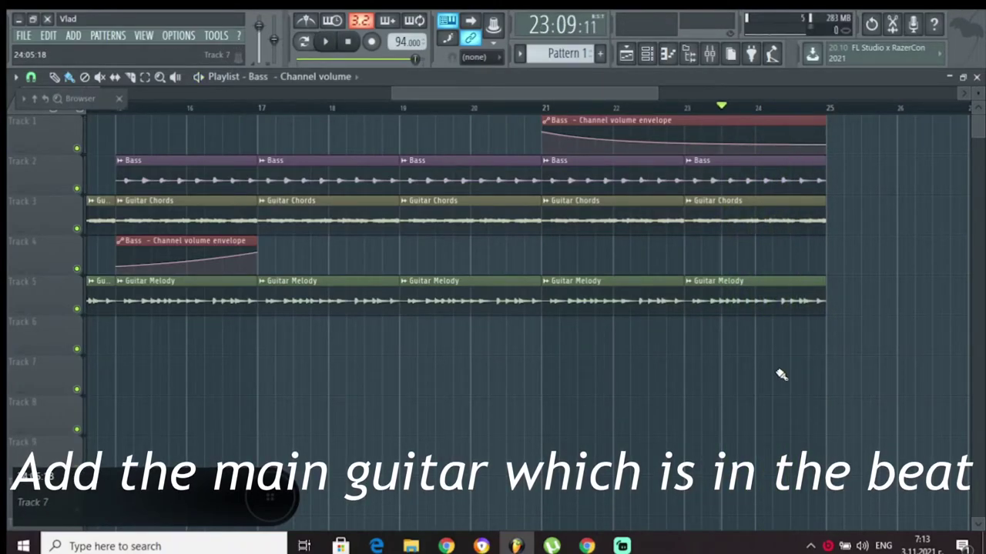
pyautogui.press('space')
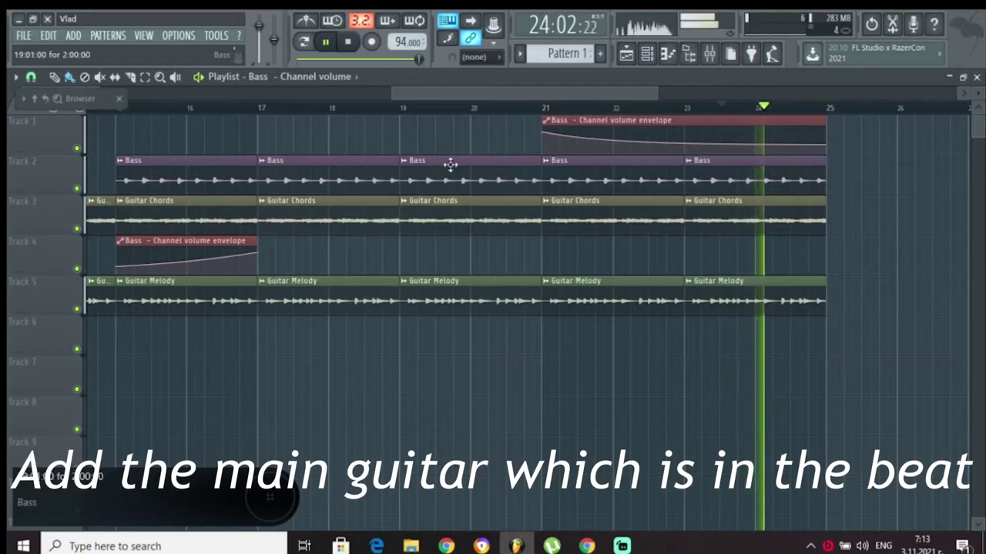
pyautogui.scroll(-5, 427, 106)
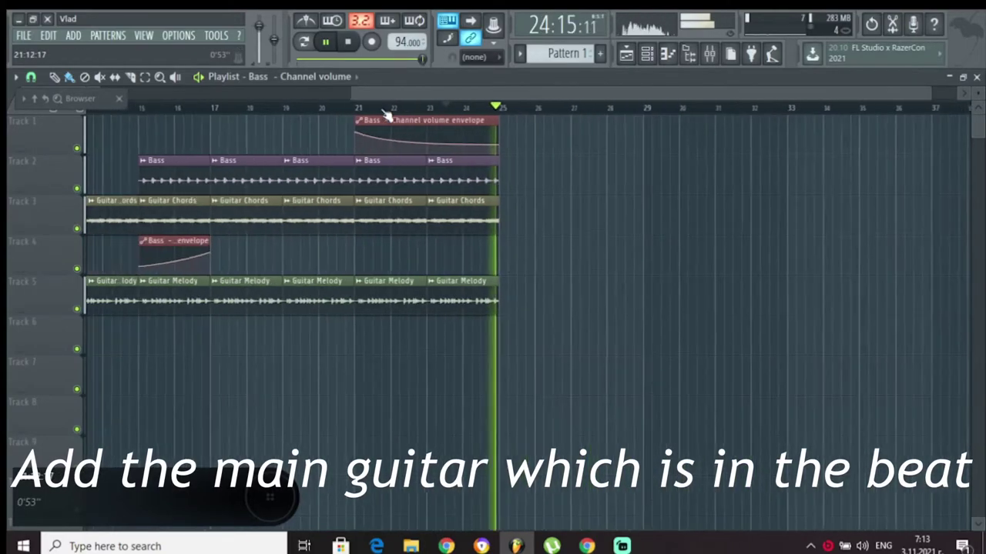
pyautogui.scroll(-3, 387, 114)
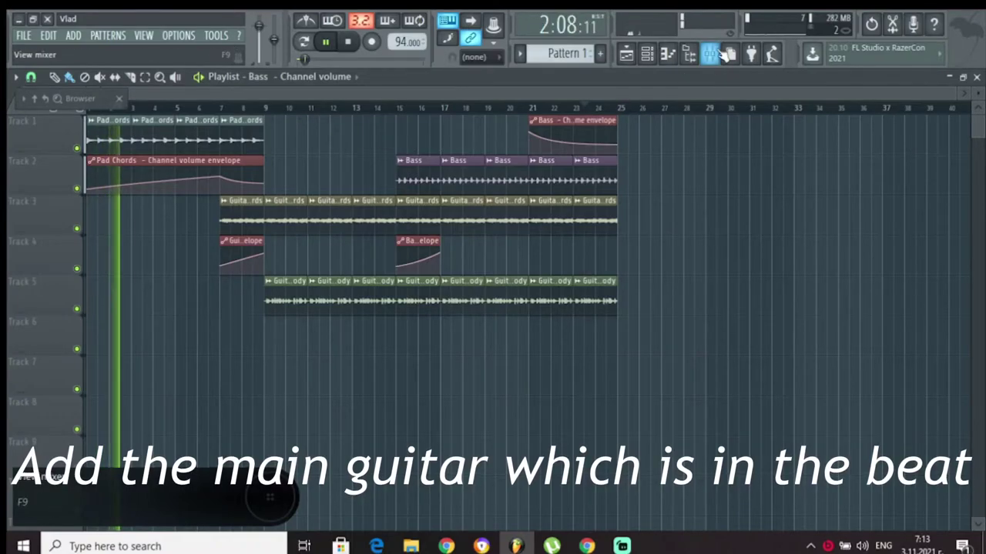
# Open the first effect slot of the Pad Chords track in the mixer.
pyautogui.click(725, 53)
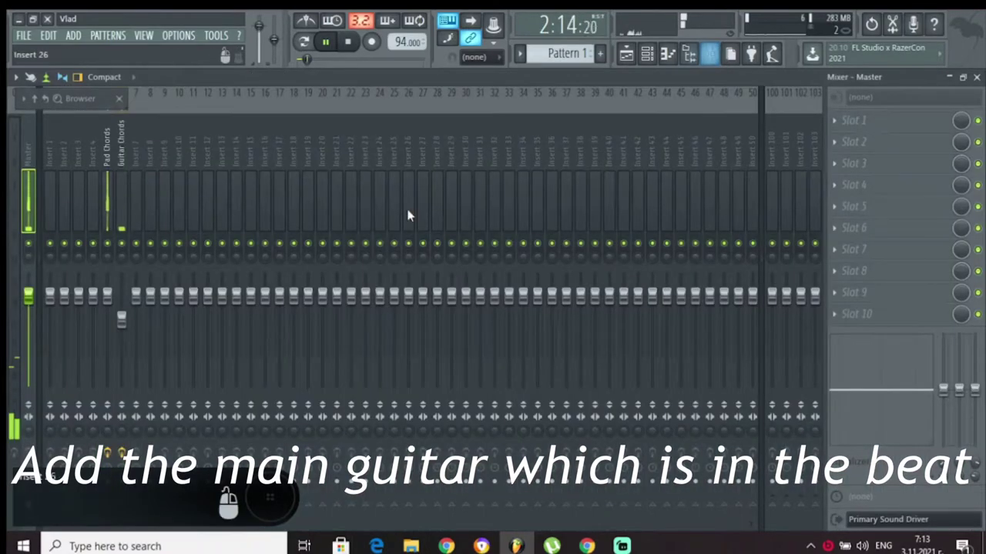
pyautogui.click(107, 154)
pyautogui.click(846, 121)
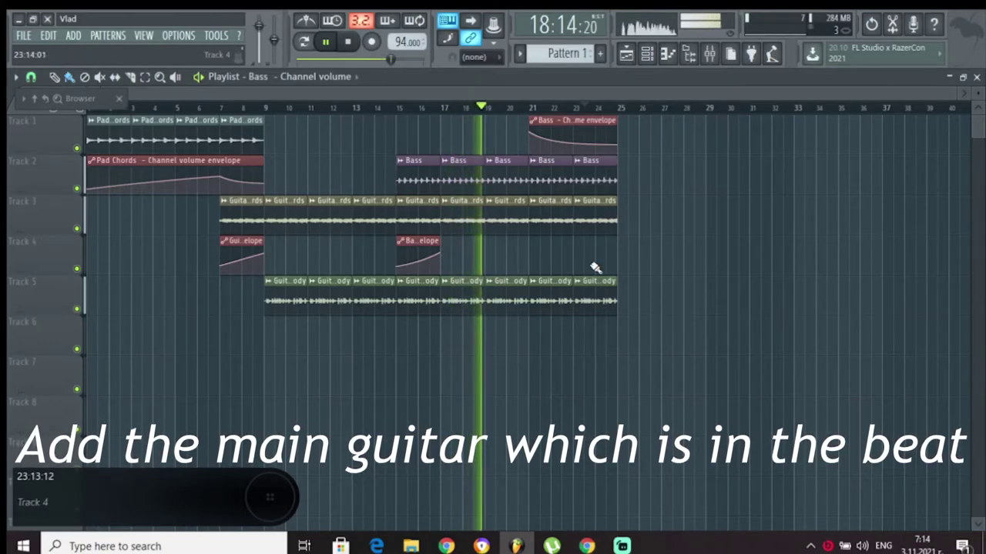
# Open the [MS] Pop Clap - 3 channel in the piano roll and add a C5 note at the start of bar 1.
pyautogui.click(647, 53)
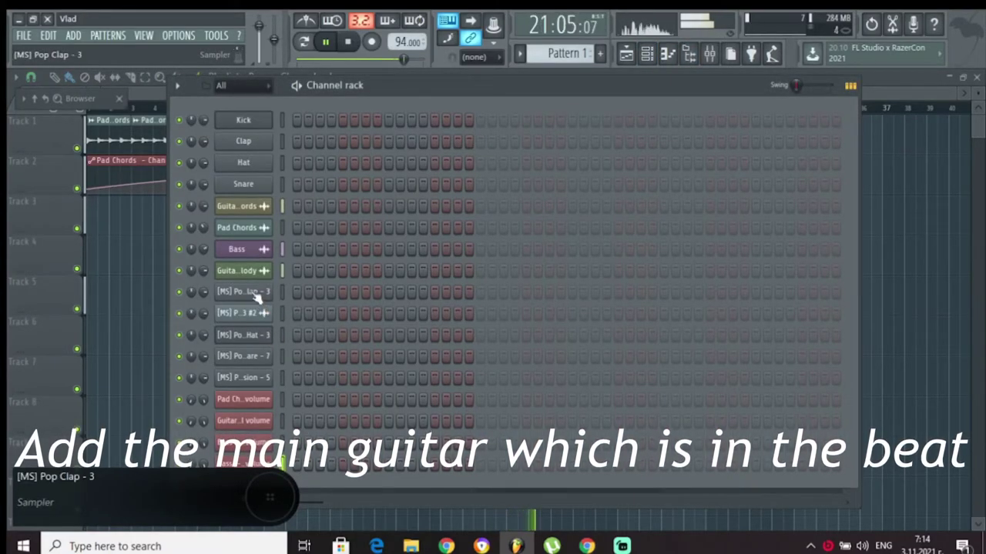
pyautogui.rightClick(257, 297)
pyautogui.click(105, 226)
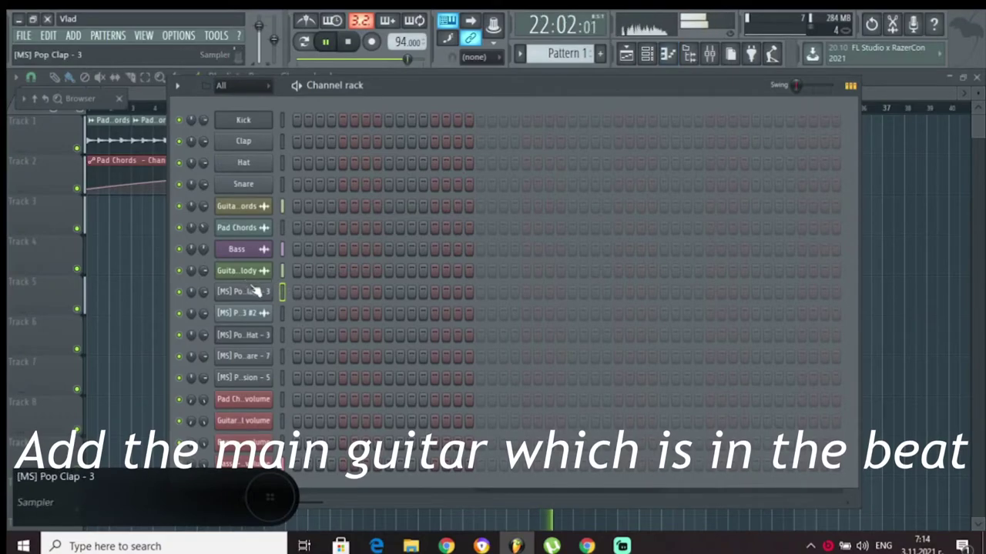
pyautogui.rightClick(279, 288)
pyautogui.click(285, 293)
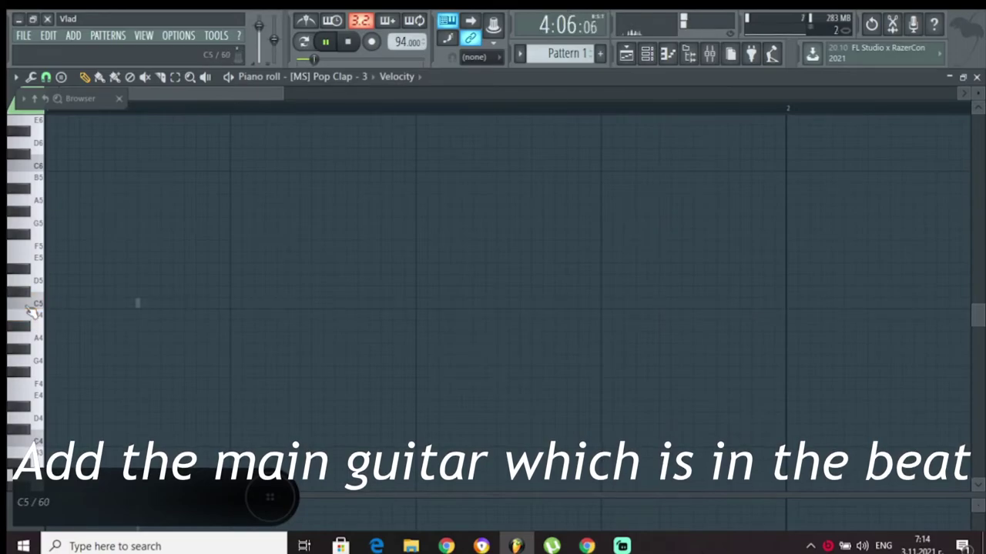
pyautogui.click(51, 305)
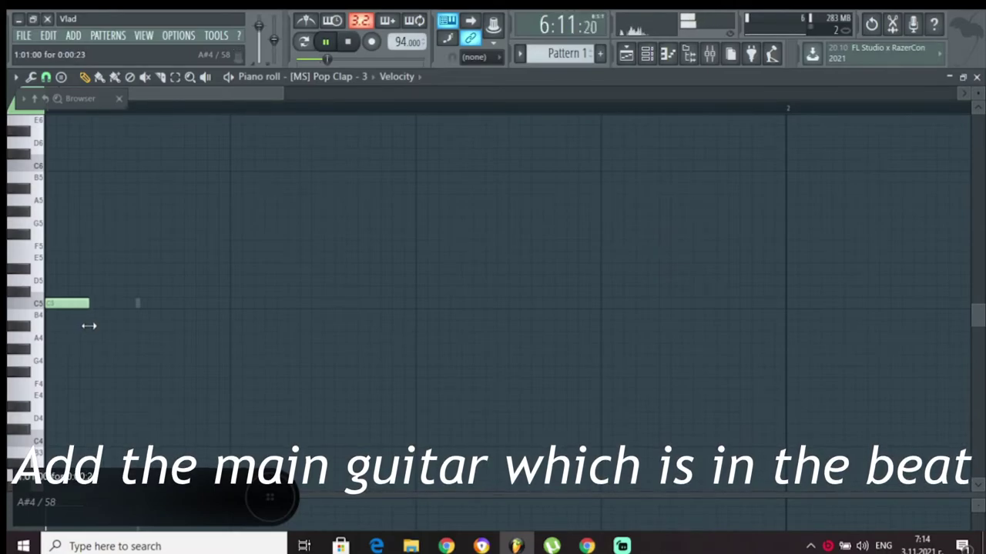
# Duplicate the C5 clap note, remove the extra copies, stop playback and place the remaining copy on the second beat.
pyautogui.hotkey('ctrl', 'a')
pyautogui.hotkey('ctrl', 'b')
pyautogui.hotkey('ctrl', 'b')
pyautogui.hotkey('ctrl', 'b')
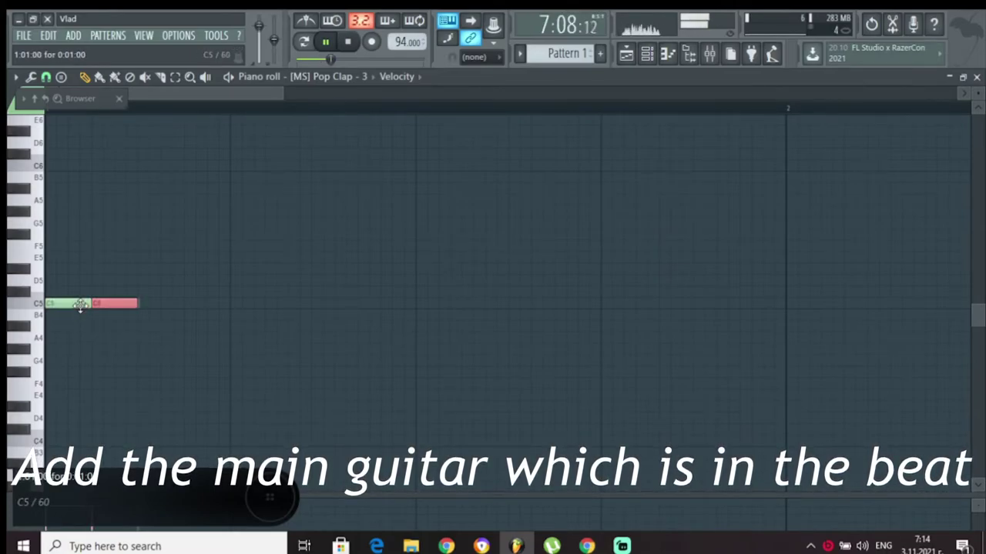
pyautogui.rightClick(121, 304)
pyautogui.rightClick(158, 304)
pyautogui.press('space')
pyautogui.moveTo(207, 301); pyautogui.dragTo(248, 301)
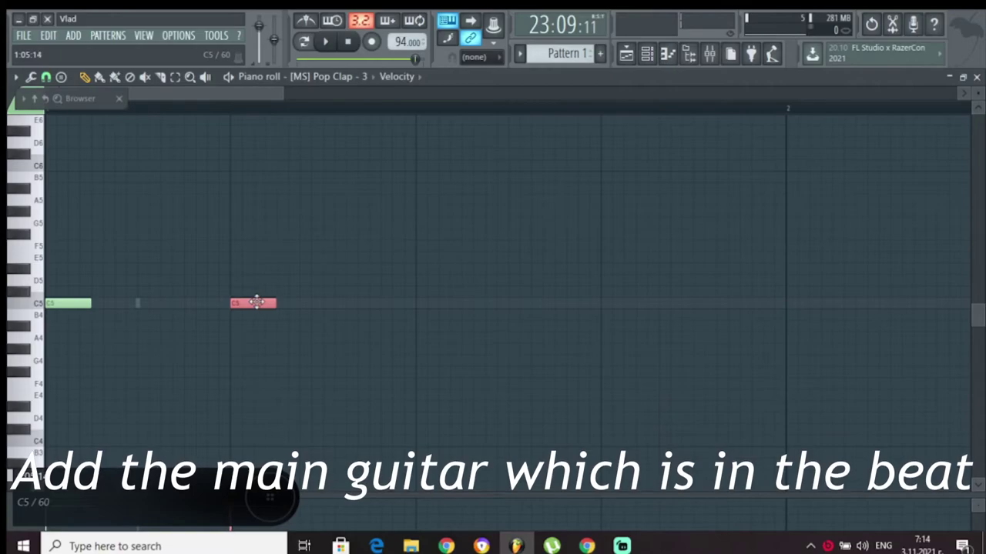
# Remove the misplaced clip from the playlist, stop playback and place Pattern 1 on Track 6 at the start of bar 1.
pyautogui.click(633, 59)
pyautogui.click(111, 337)
pyautogui.rightClick(128, 325)
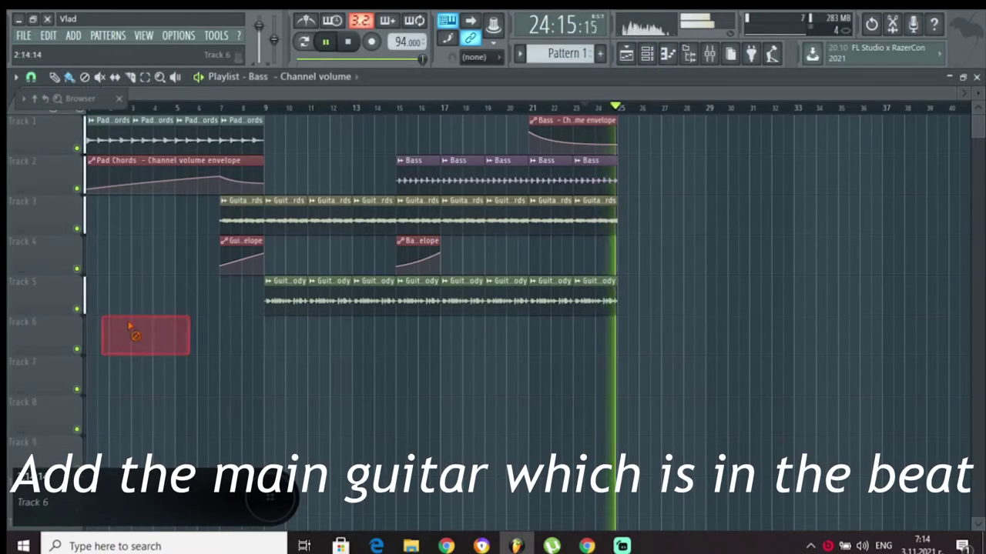
pyautogui.press('space')
pyautogui.click(91, 345)
pyautogui.moveTo(97, 337); pyautogui.dragTo(91, 339)
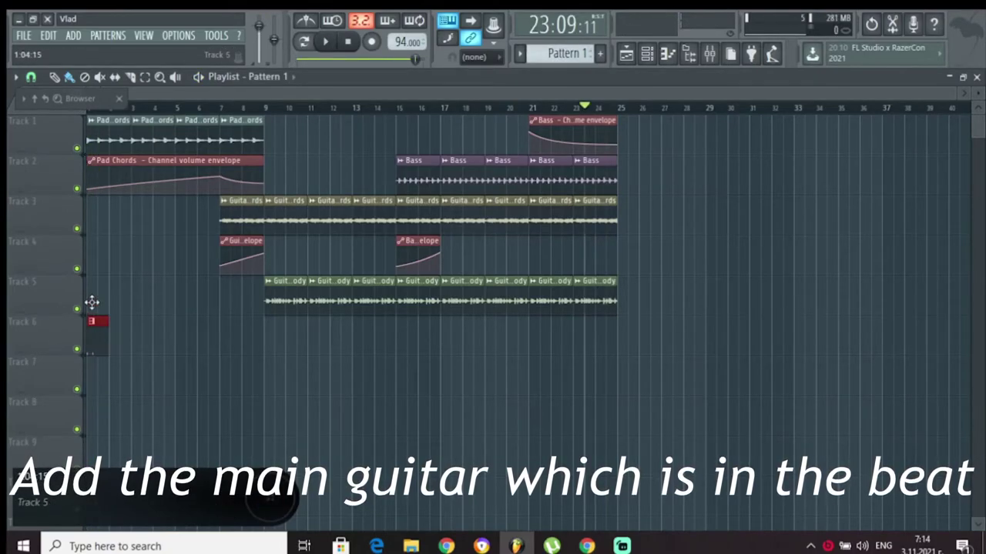
# Move the Pattern 1 clip down to Track 7 and play the arrangement from bar 1.
pyautogui.moveTo(92, 303); pyautogui.dragTo(83, 381)
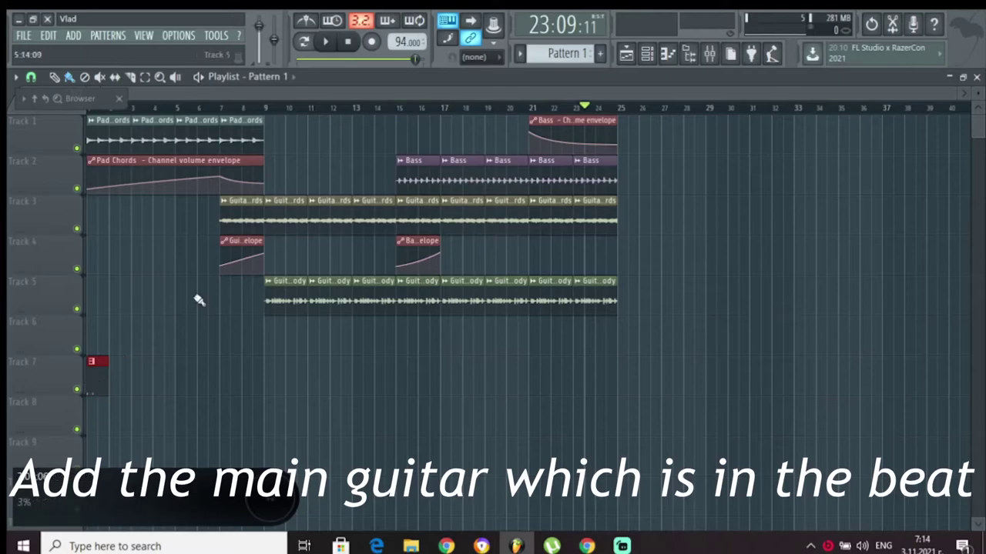
pyautogui.click(647, 57)
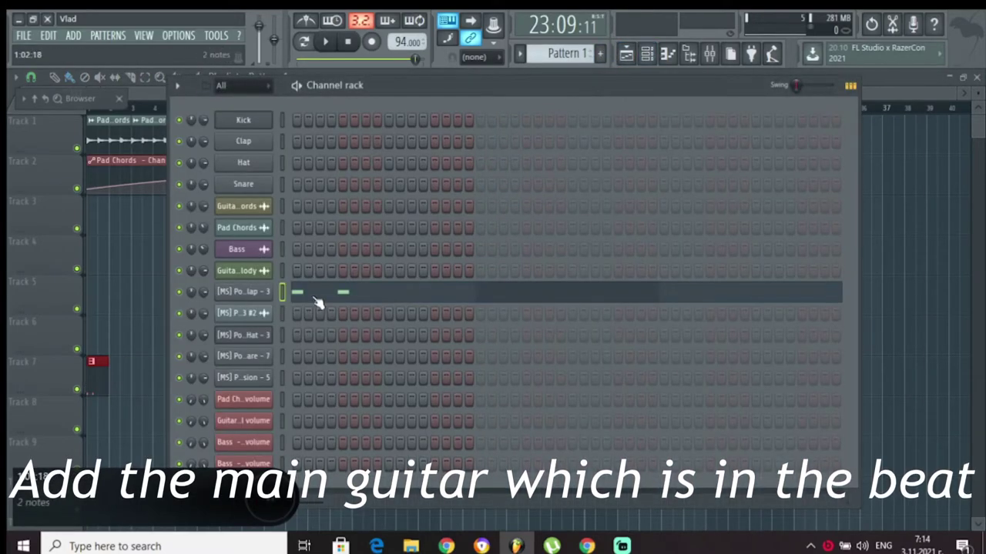
pyautogui.press('space')
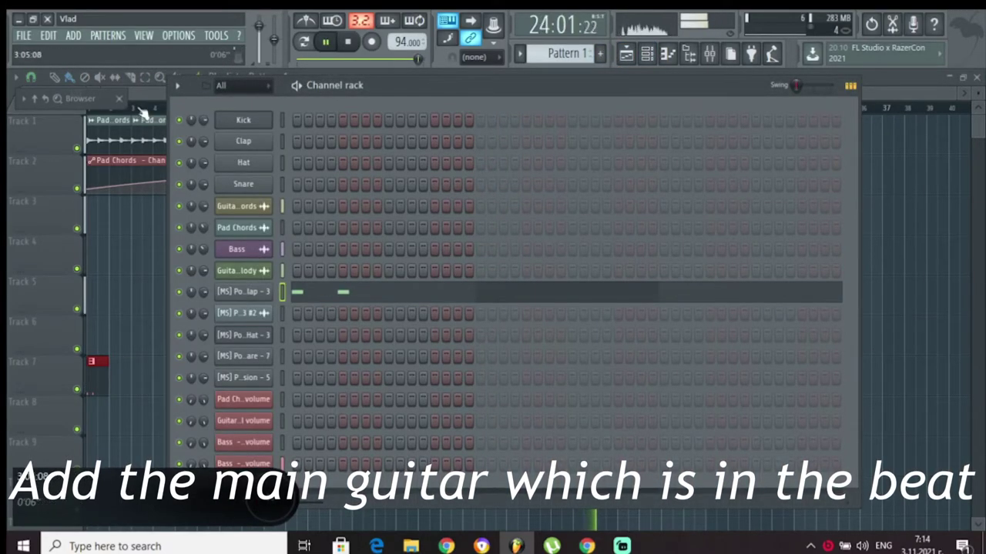
pyautogui.moveTo(136, 109); pyautogui.dragTo(15, 143)
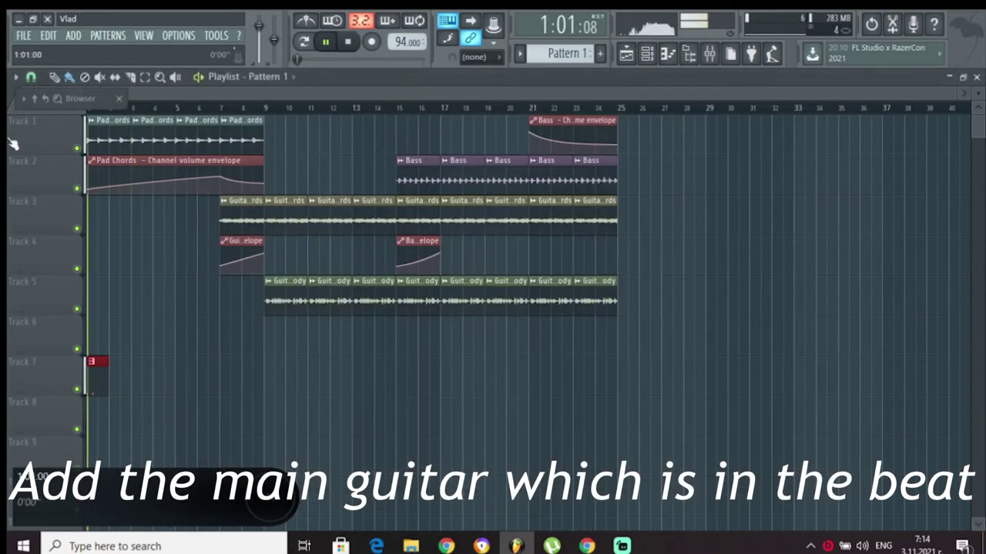
# Open the [MS] Pop Clap - 3 channel in the piano roll and delete the C5 note on the second beat.
pyautogui.click(649, 54)
pyautogui.click(365, 297)
pyautogui.click(358, 293)
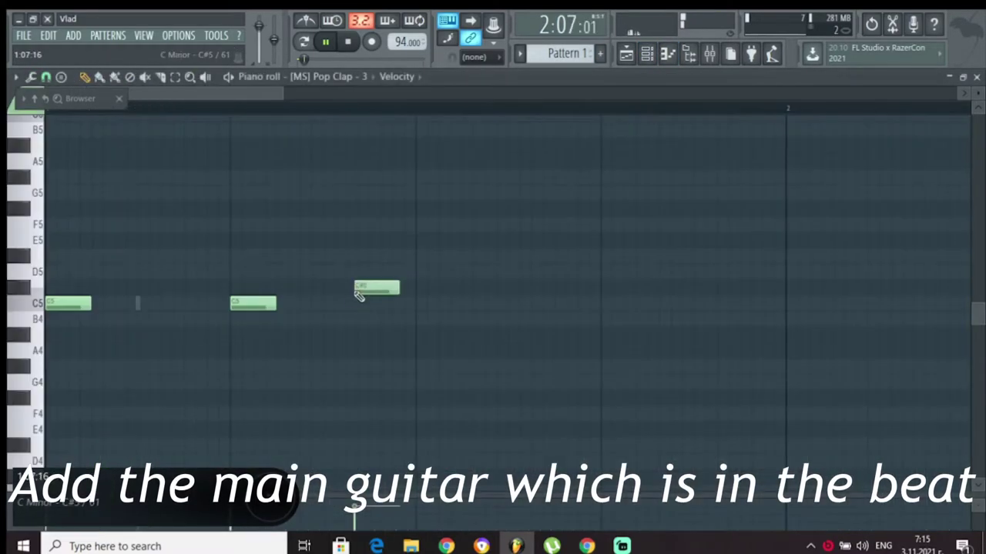
pyautogui.rightClick(356, 289)
pyautogui.rightClick(254, 303)
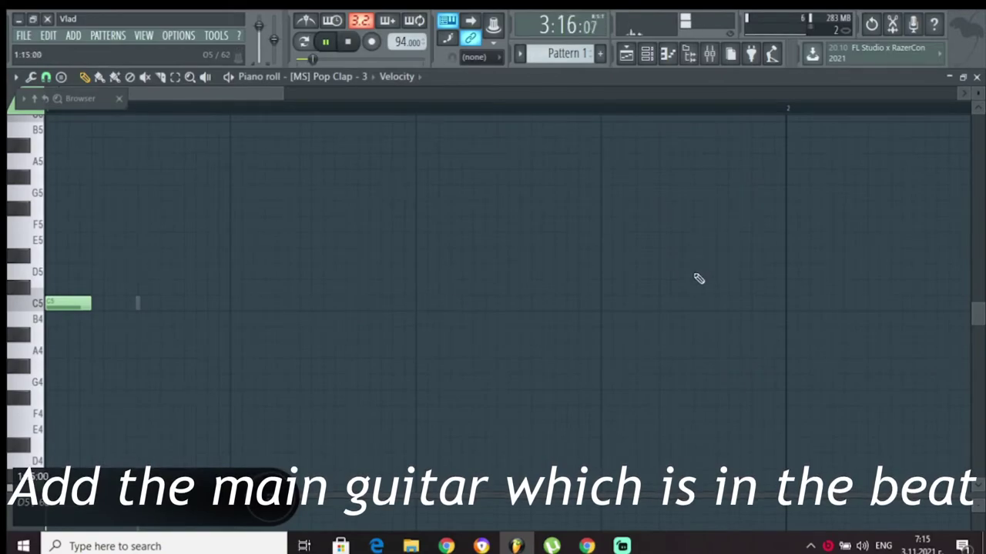
# Add a C5 clap note at the start of bar 2, play the result and stop playback.
pyautogui.click(795, 304)
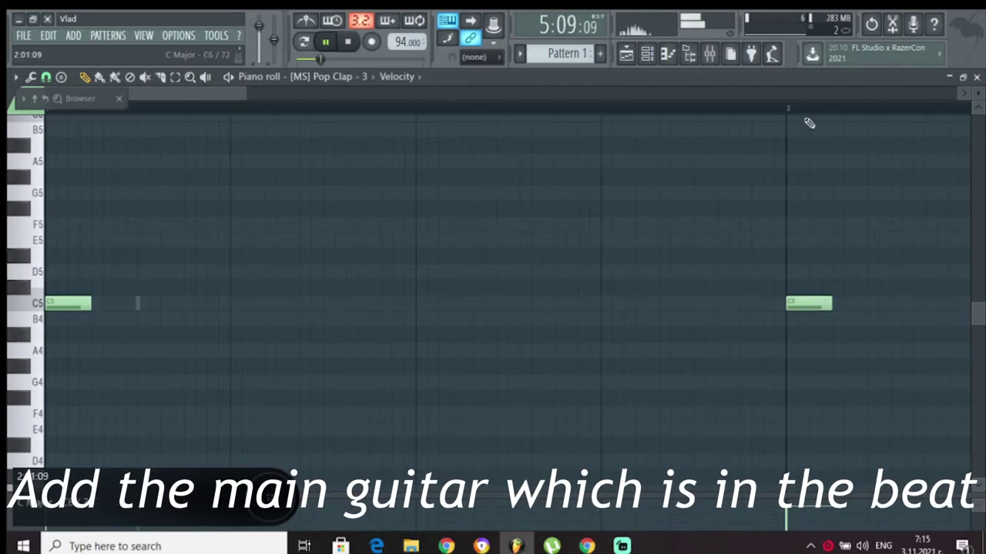
pyautogui.scroll(6, 787, 116)
pyautogui.press('space')
pyautogui.press('space')
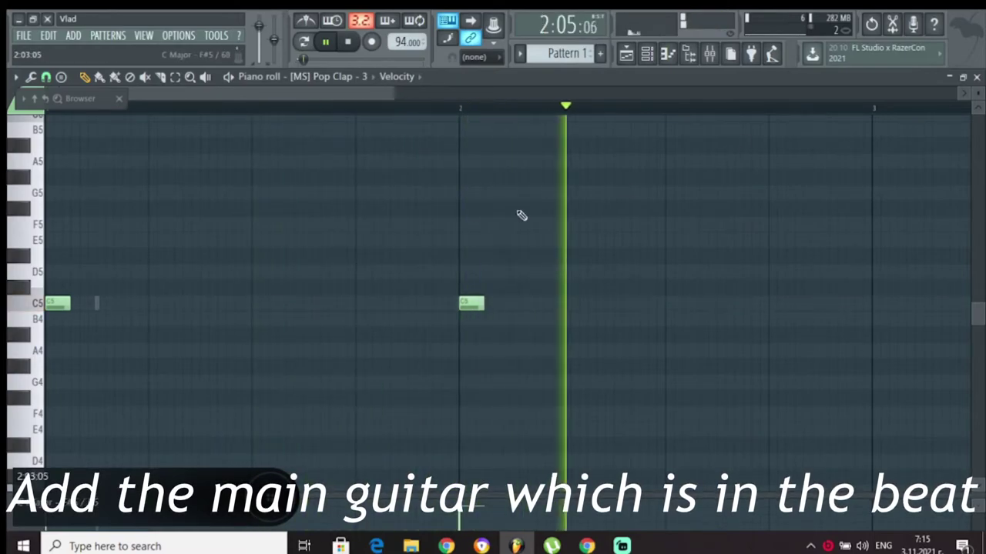
pyautogui.press('space')
# Add a C5 clap note on the third beat of bar 1, play it back and fine-tune its start to the beat line.
pyautogui.click(261, 304)
pyautogui.click(276, 305)
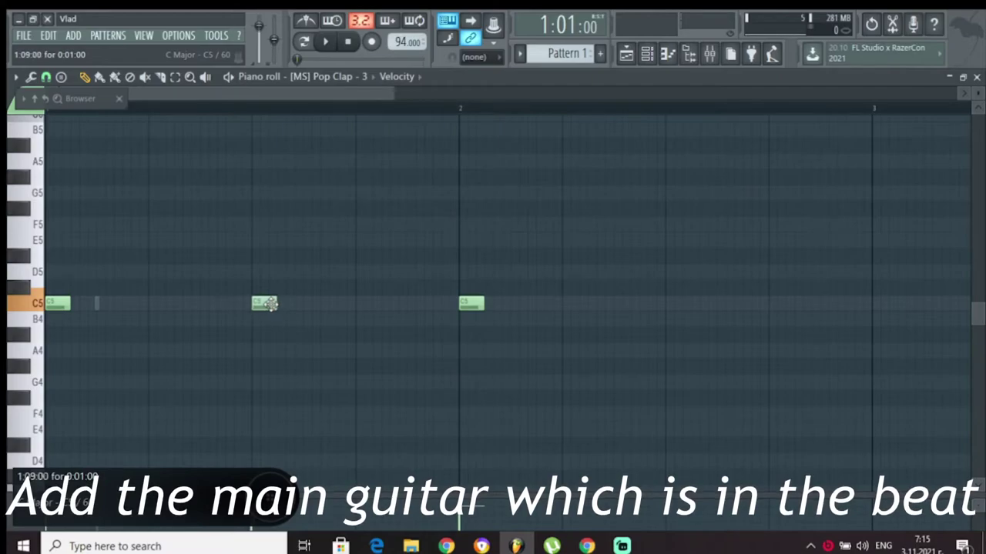
pyautogui.press('space')
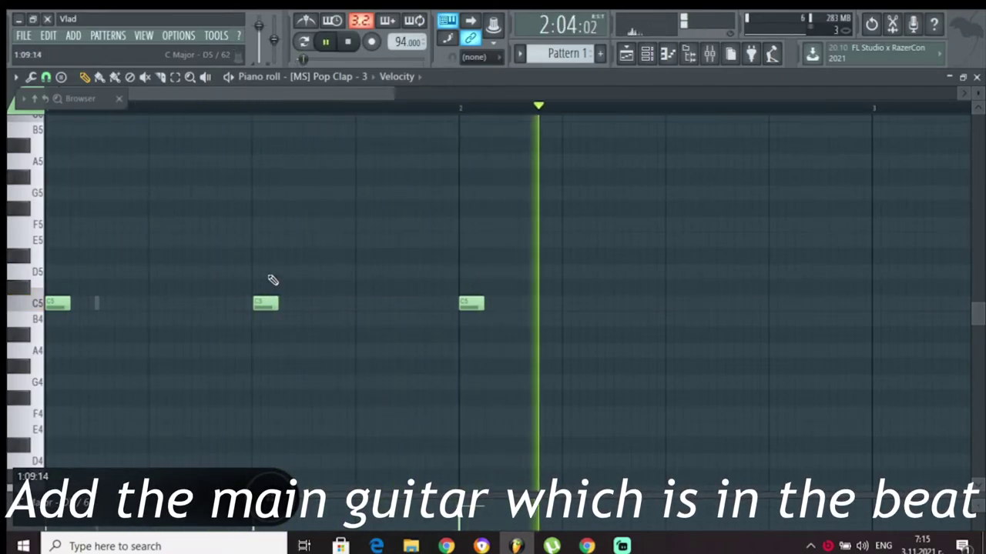
pyautogui.scroll(5, 216, 114)
pyautogui.moveTo(448, 300); pyautogui.dragTo(441, 302)
pyautogui.scroll(-5, 428, 115)
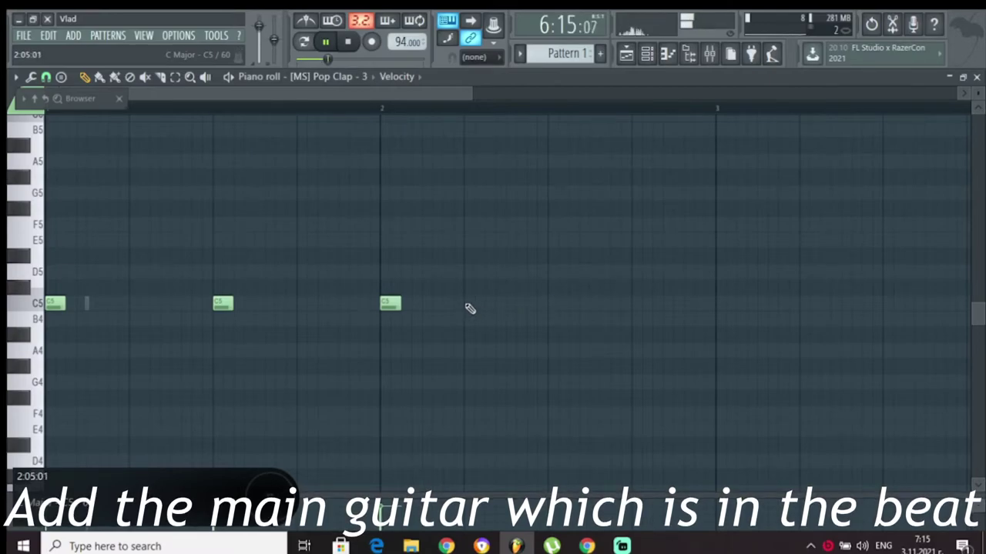
# Add a C5 clap note on the second beat of bar 2, lower its velocity to about 52% and restart playback.
pyautogui.click(470, 306)
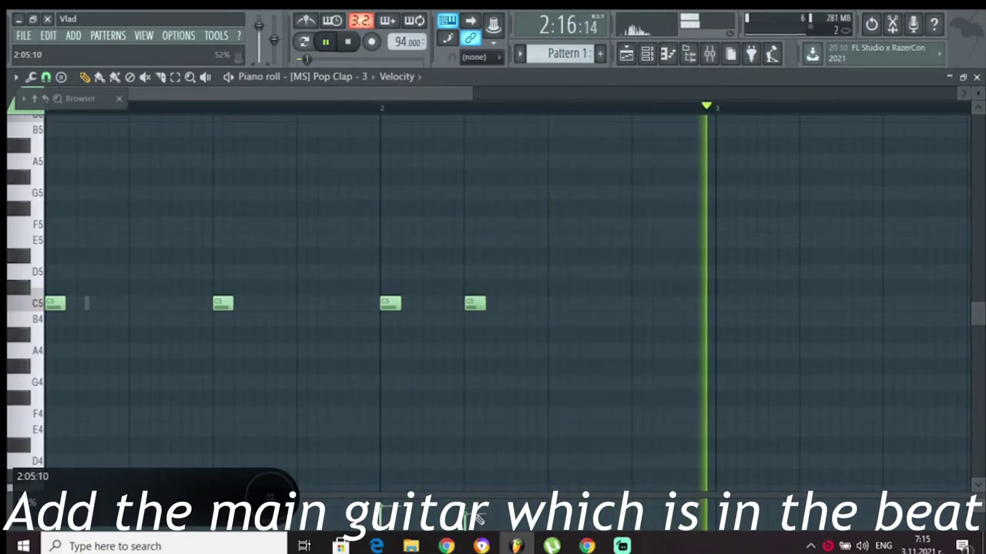
pyautogui.press('space')
pyautogui.press('space')
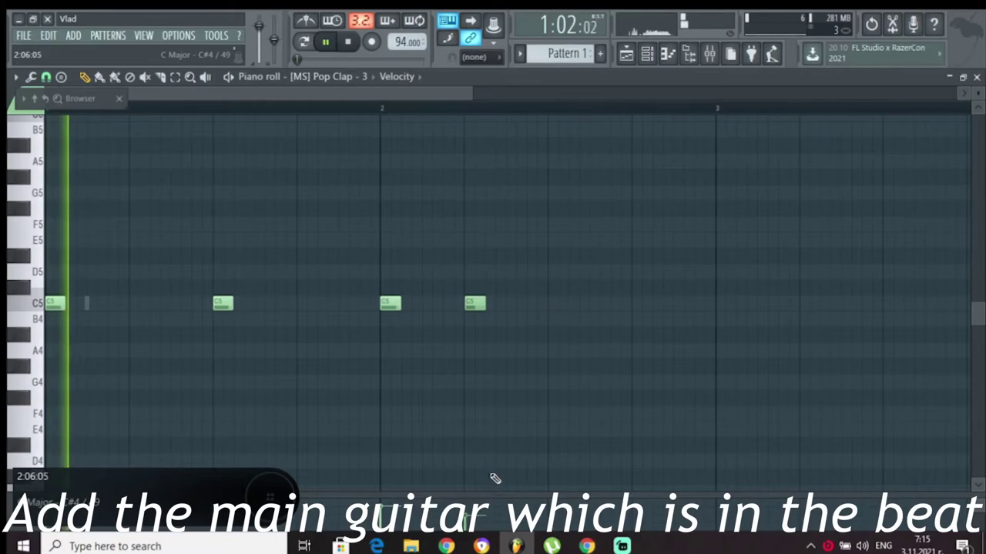
# Try an extra C5 clap note just before the third beat of bar 2, listen to it and delete it.
pyautogui.click(499, 304)
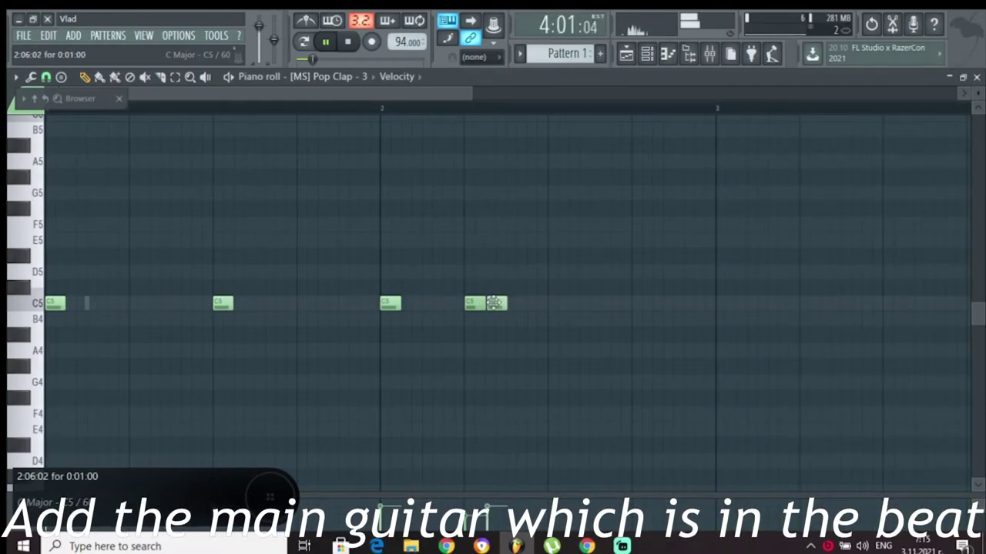
pyautogui.press('space')
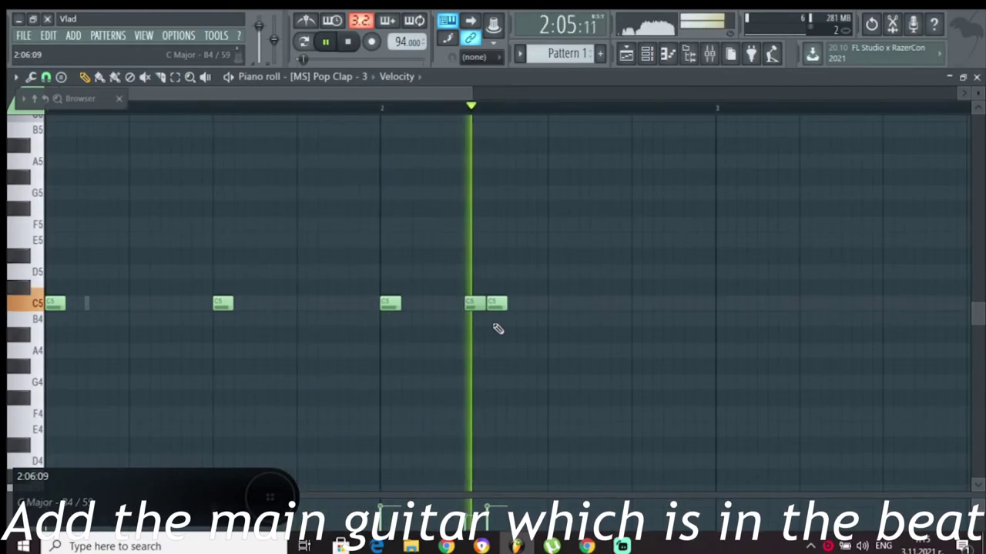
pyautogui.moveTo(499, 304); pyautogui.dragTo(535, 305)
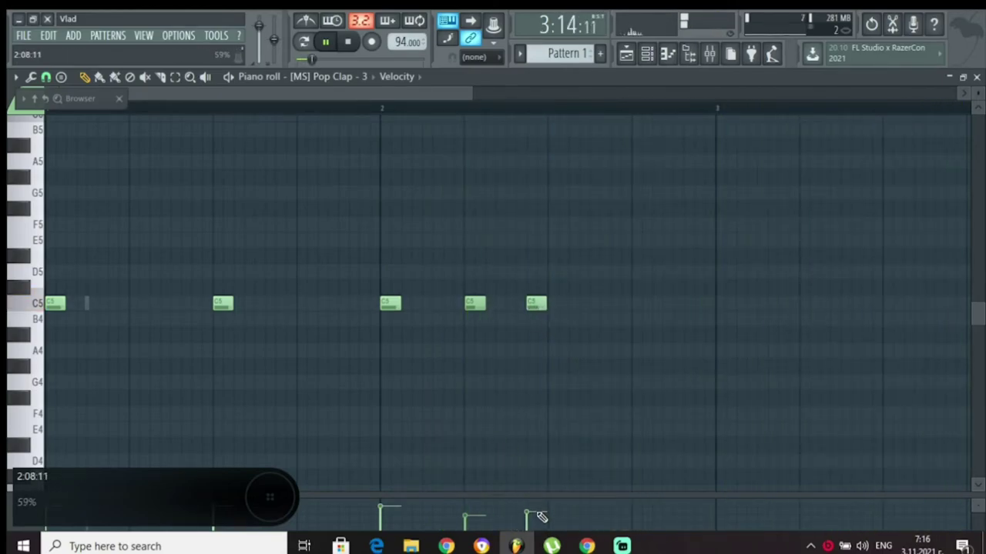
pyautogui.press('space')
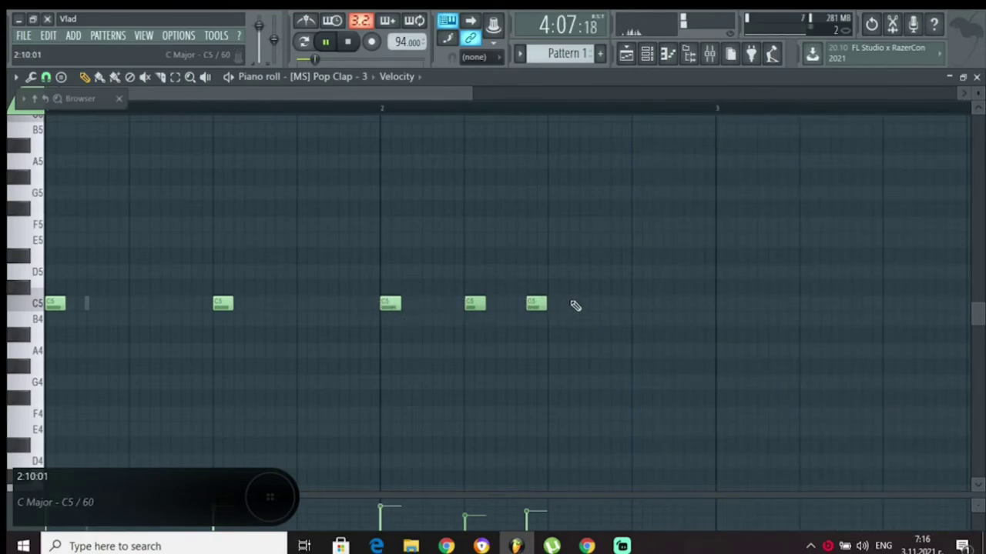
pyautogui.rightClick(537, 302)
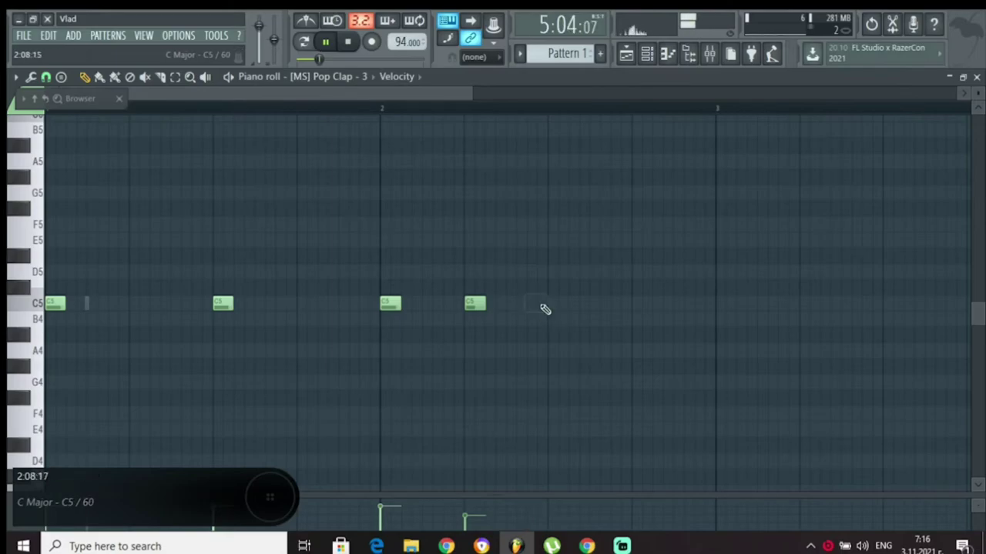
# Return to the playlist, stop playback and move the Pattern 1 clip to Track 6 at bar 9.
pyautogui.press('F1')
pyautogui.click(624, 56)
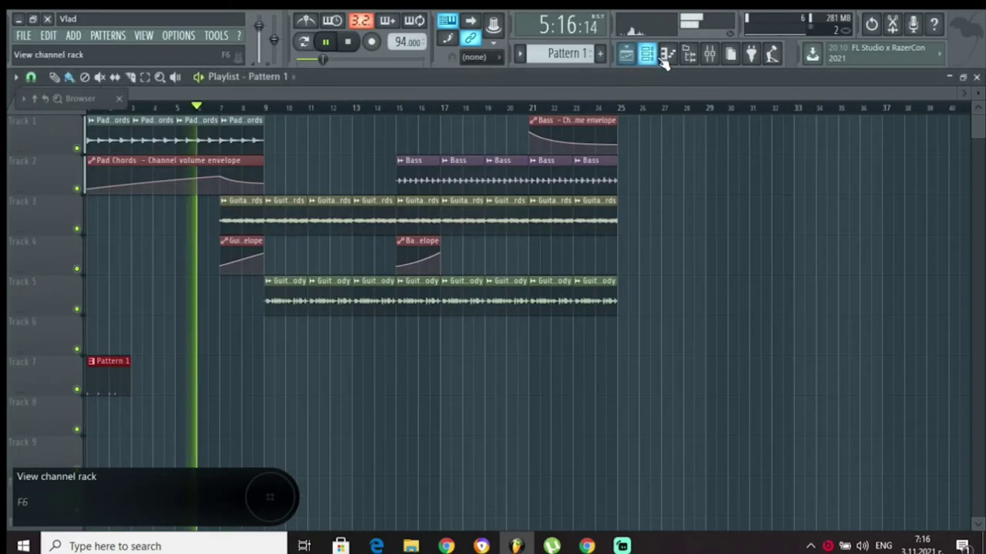
pyautogui.click(647, 54)
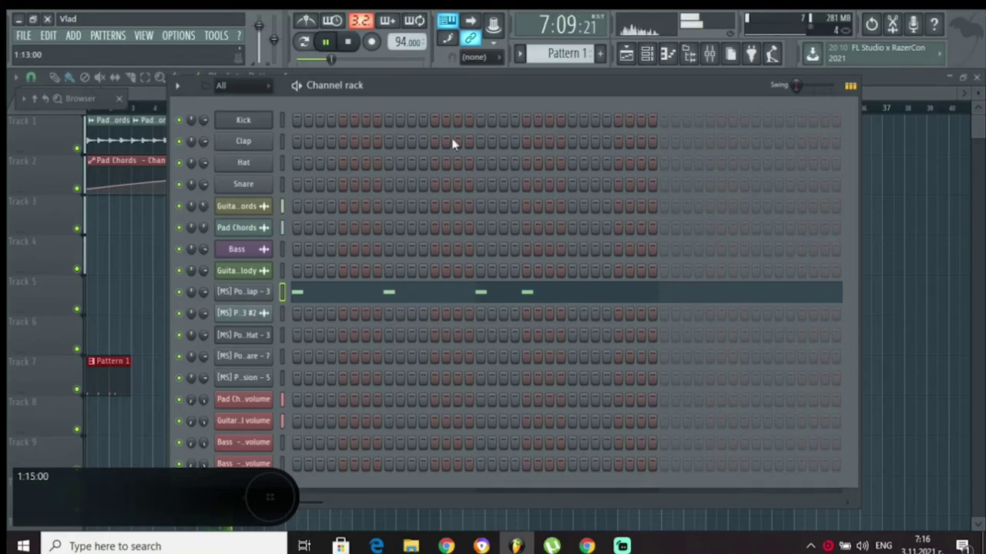
pyautogui.press('F1')
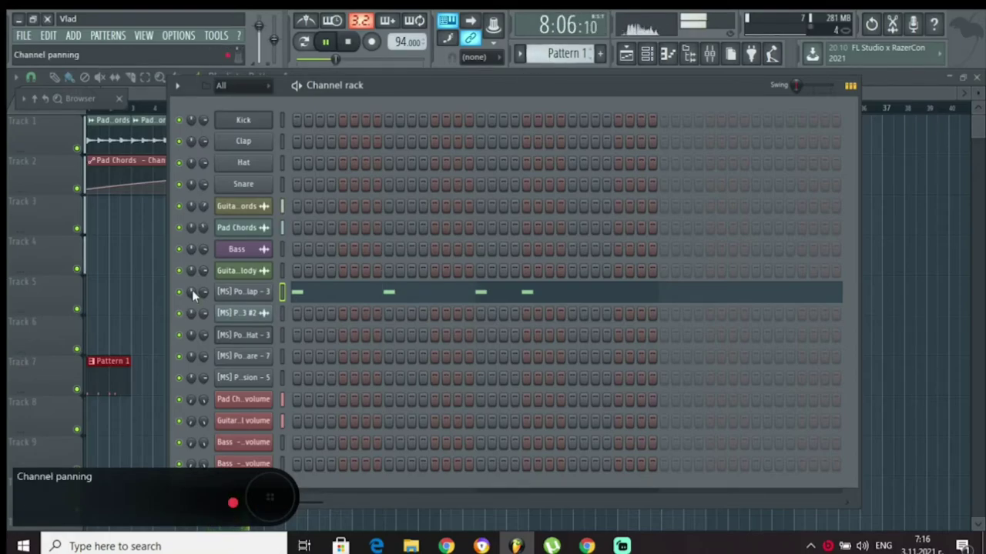
pyautogui.click(106, 381)
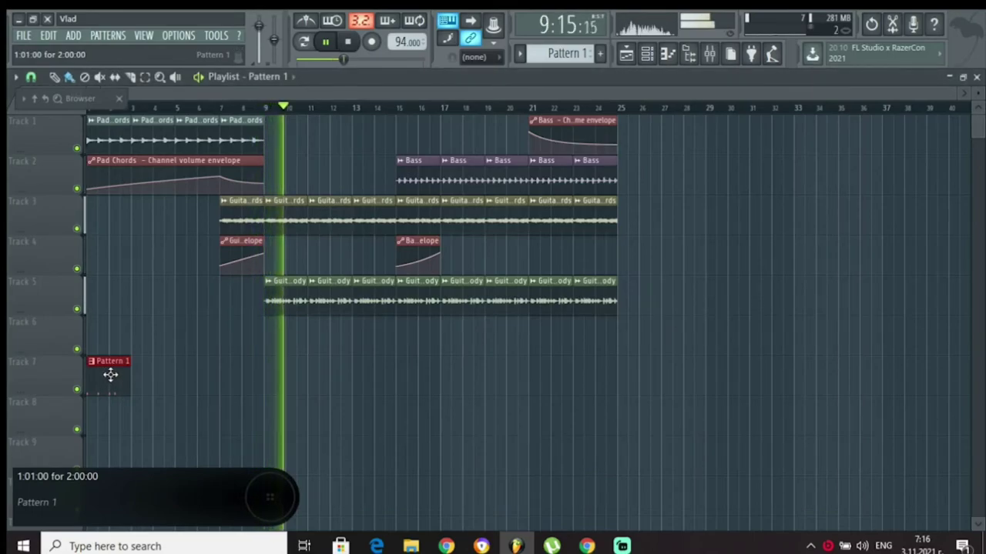
pyautogui.press('space')
pyautogui.moveTo(111, 380); pyautogui.dragTo(291, 355)
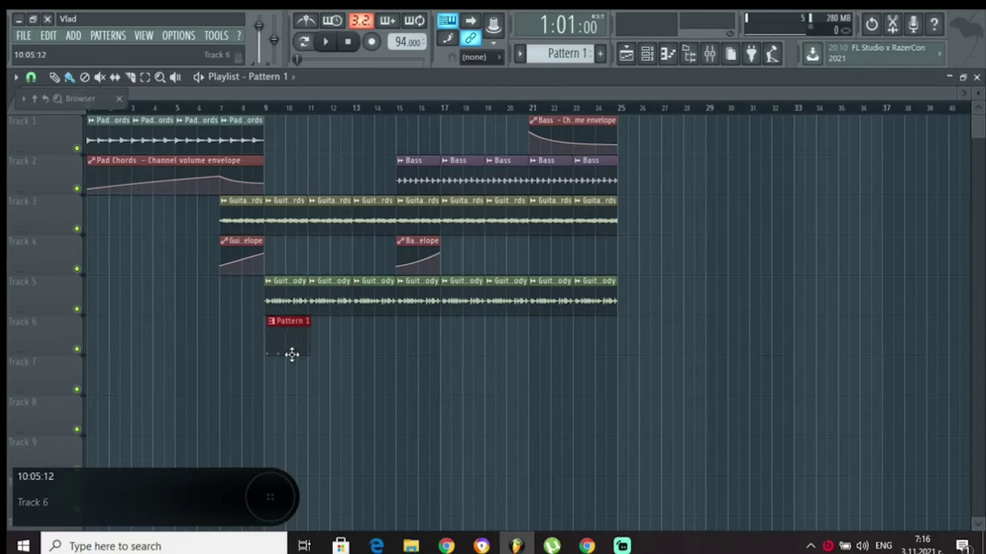
# Play the arrangement from just before bar 9 and examine how the Pattern 1 claps align with the Guitar Melody clip.
pyautogui.scroll(6, 276, 114)
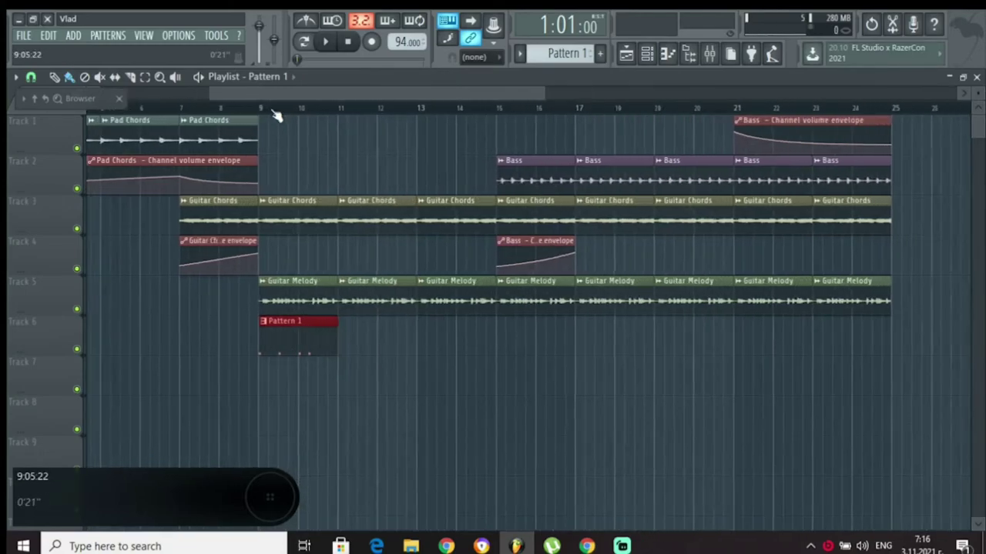
pyautogui.scroll(4, 275, 115)
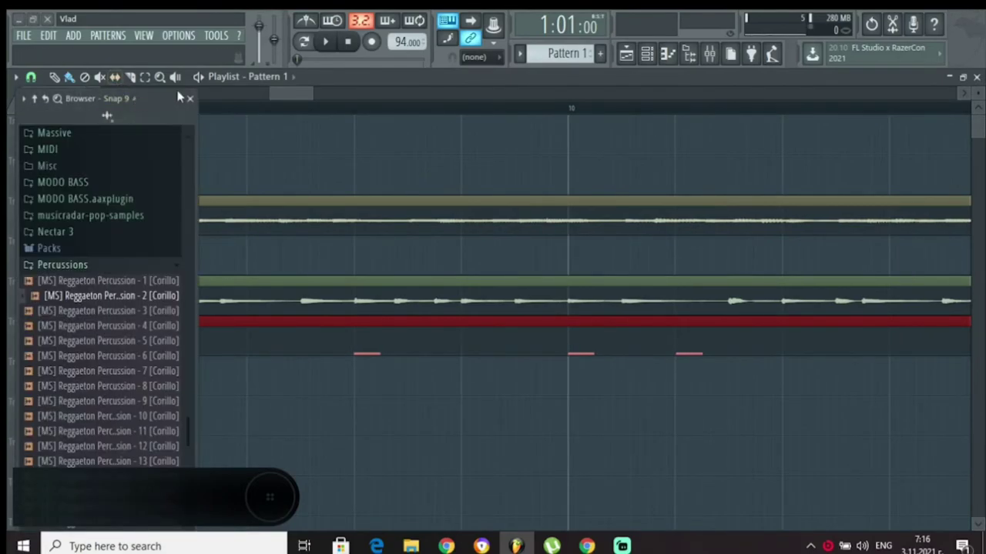
pyautogui.scroll(1, 237, 115)
pyautogui.scroll(2, 239, 120)
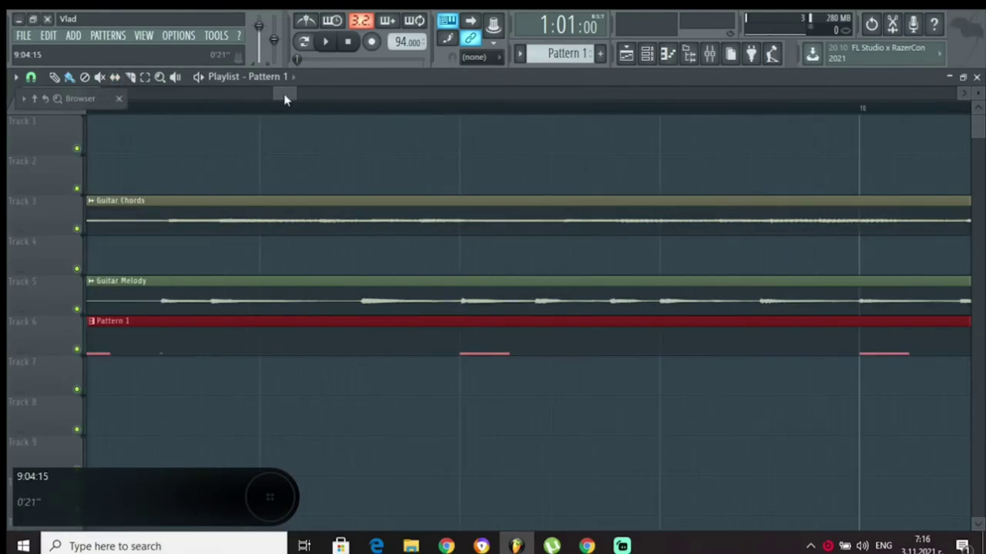
pyautogui.moveTo(284, 98); pyautogui.dragTo(276, 97)
pyautogui.press('space')
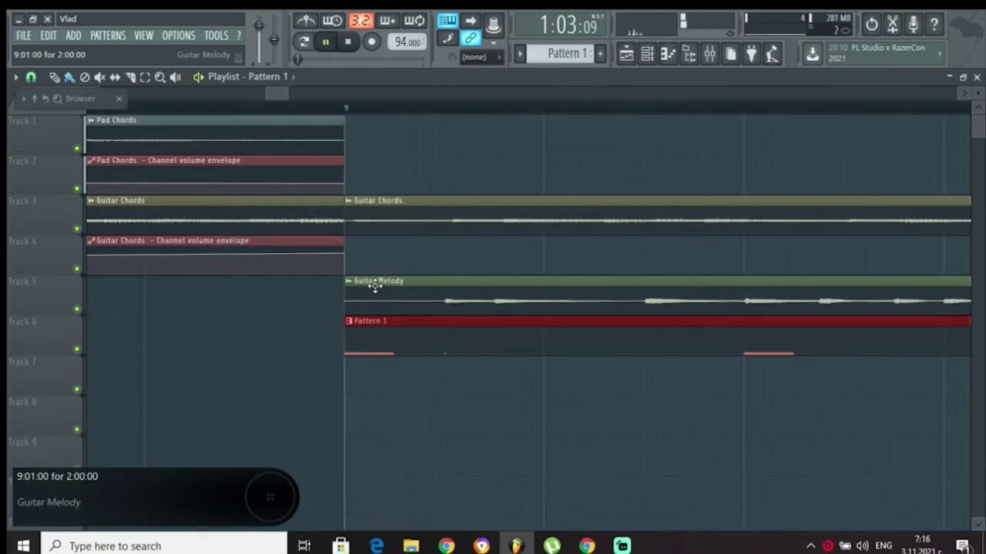
pyautogui.click(321, 110)
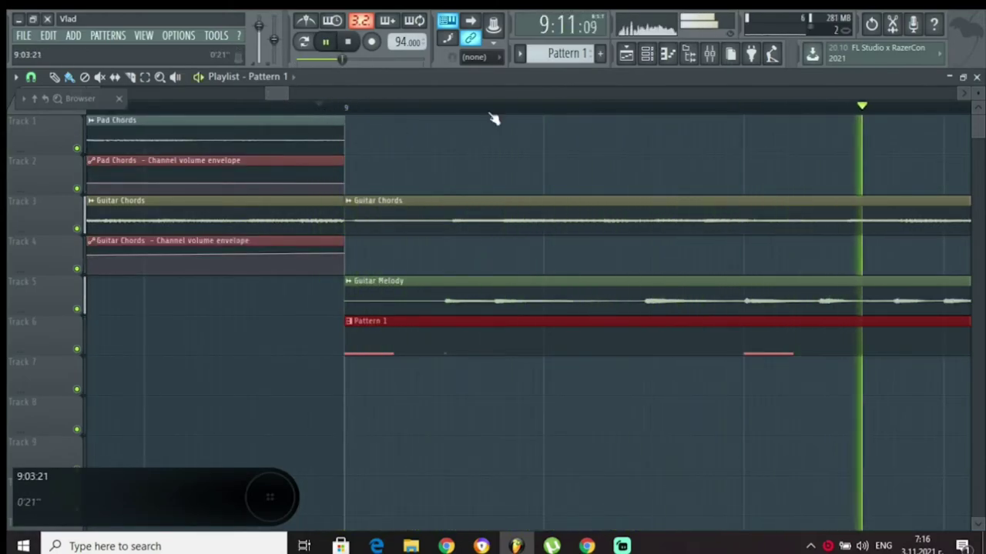
pyautogui.scroll(-1, 497, 117)
pyautogui.scroll(-1, 499, 117)
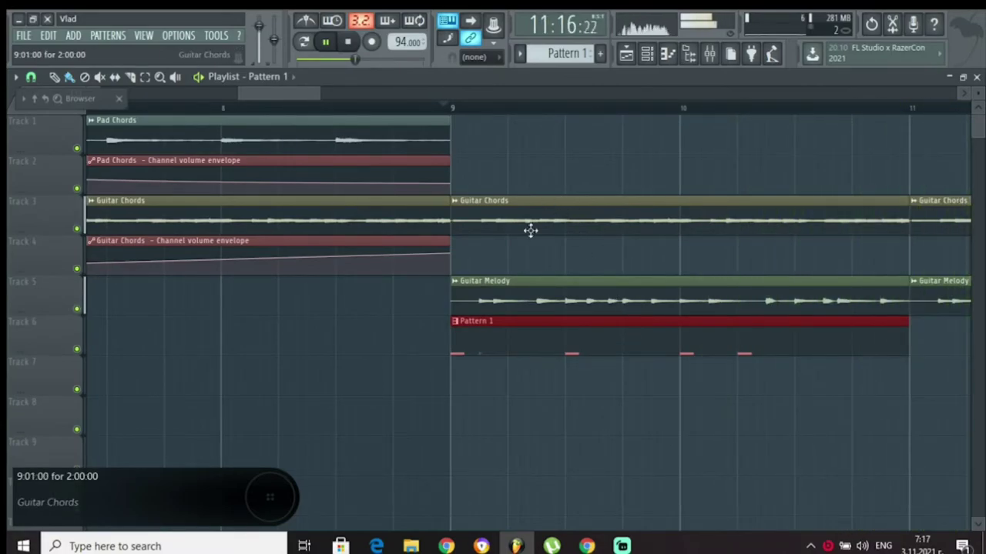
pyautogui.scroll(2, 455, 111)
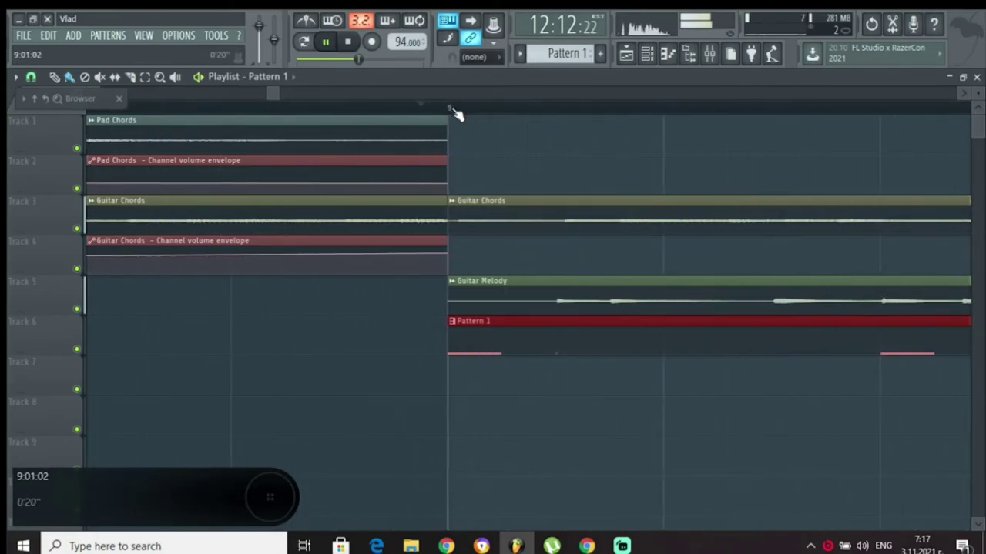
# Select the range from bar 9 to bar 11, add a rising Guitar Melody channel volume envelope on Track 1 and adjust its curve tension.
pyautogui.moveTo(447, 109); pyautogui.dragTo(972, 169)
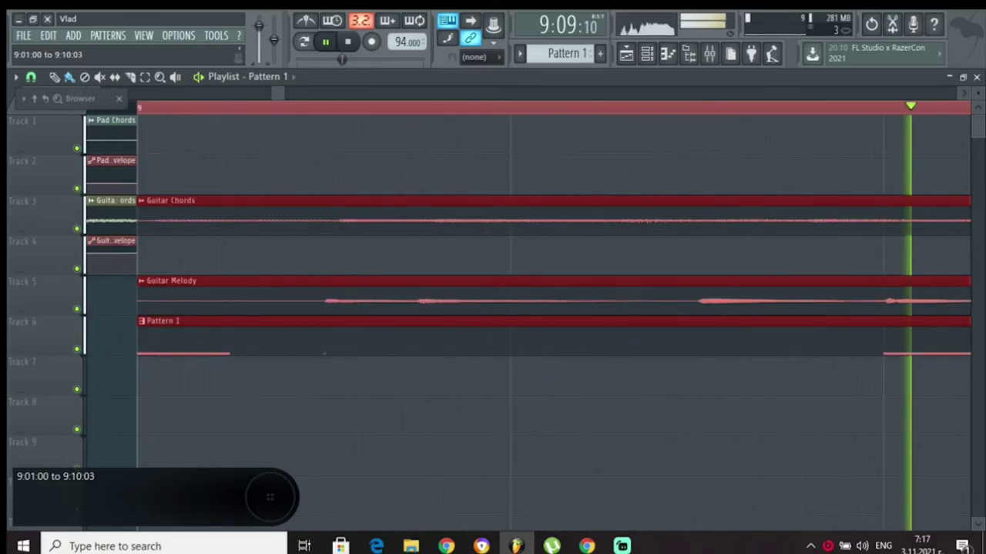
pyautogui.moveTo(972, 169); pyautogui.dragTo(741, 113)
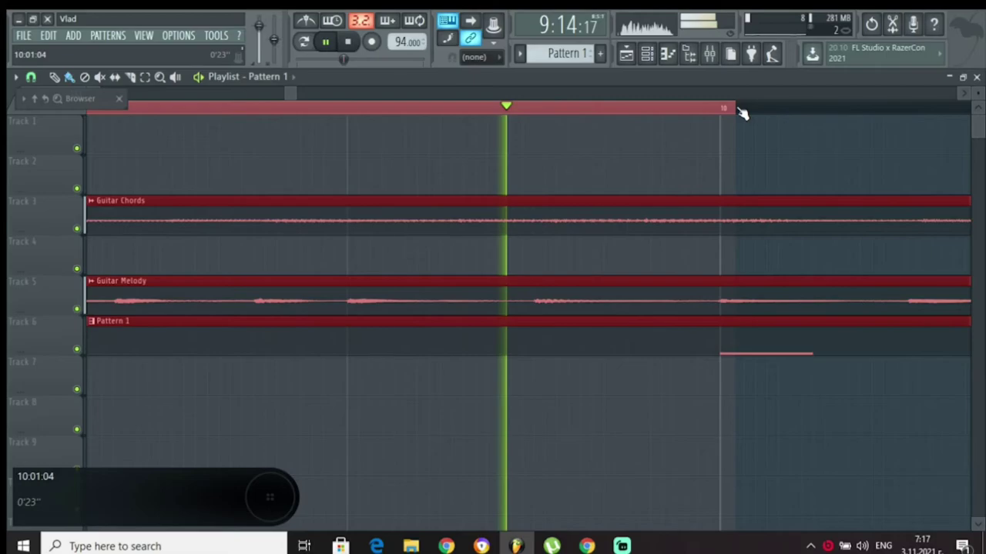
pyautogui.moveTo(742, 113); pyautogui.dragTo(895, 111)
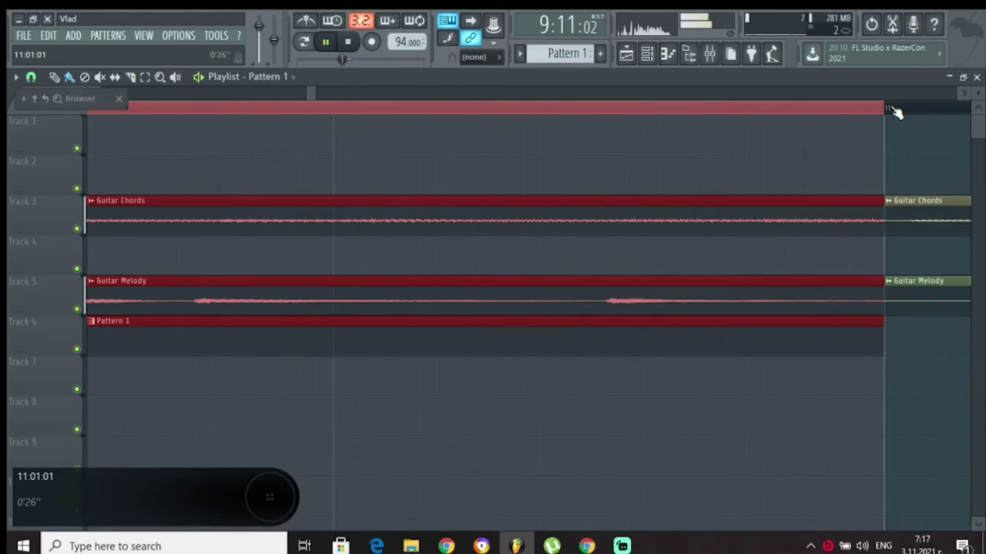
pyautogui.moveTo(895, 111); pyautogui.dragTo(857, 113)
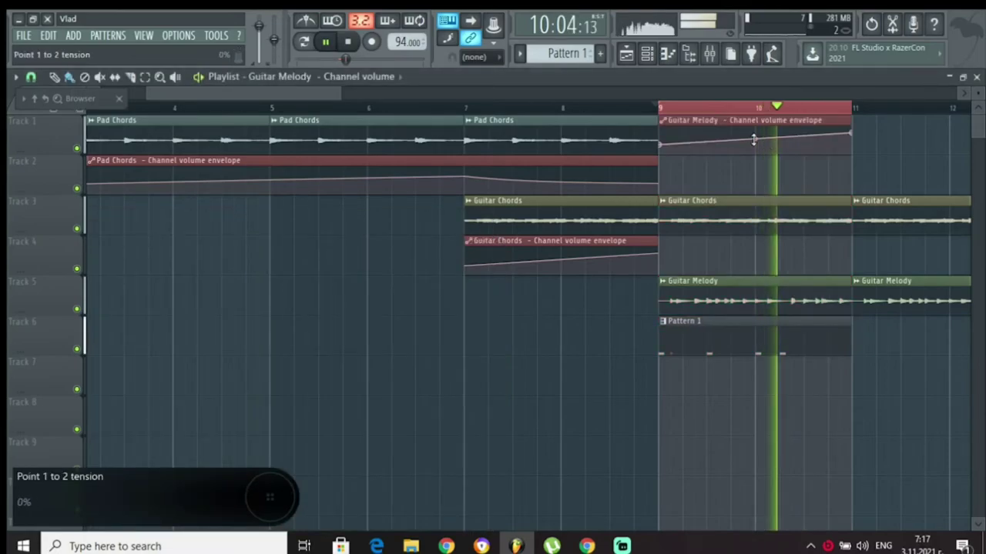
pyautogui.moveTo(753, 140); pyautogui.dragTo(755, 142)
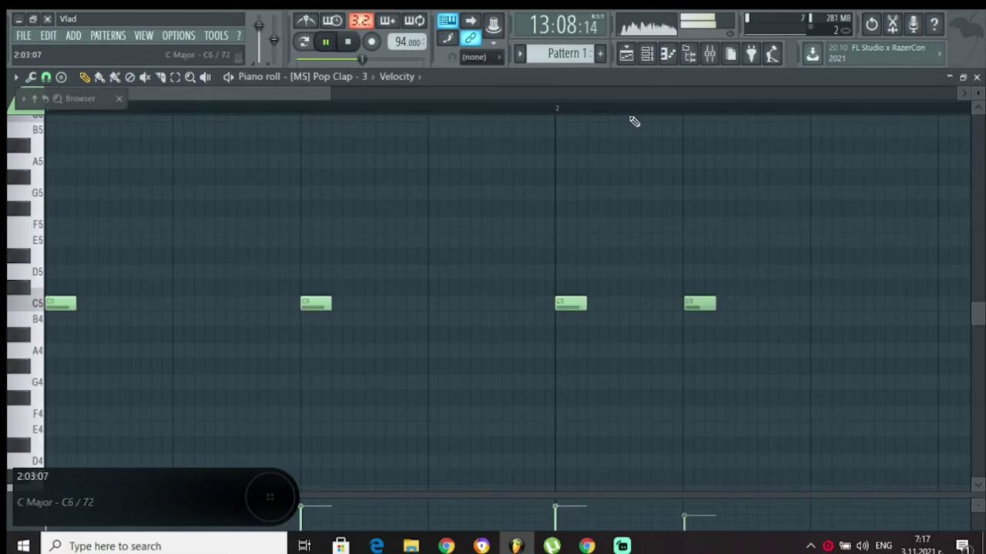
# Add a C5 clap note on the fourth beat of bar 2 in Pattern 1 and listen to it.
pyautogui.scroll(-1, 639, 115)
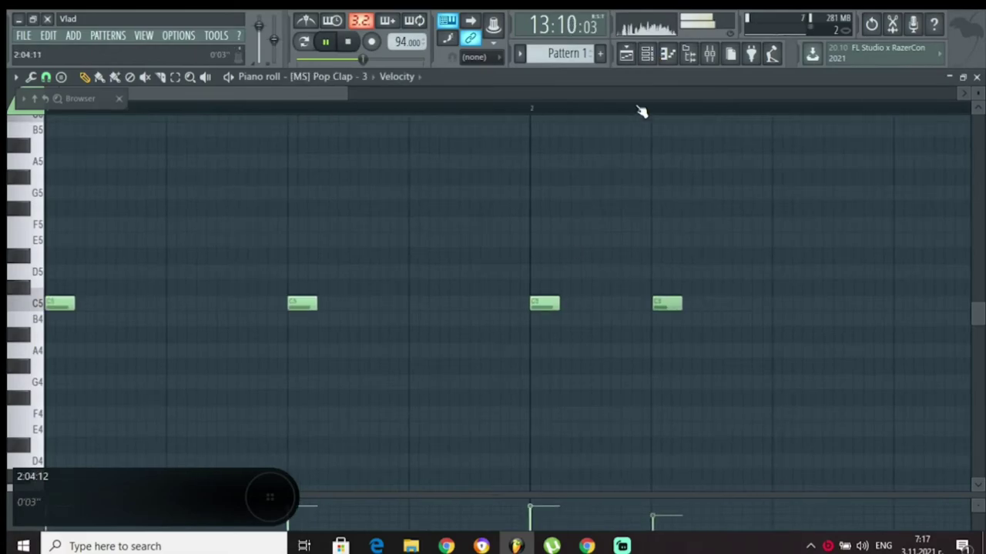
pyautogui.moveTo(429, 303); pyautogui.dragTo(428, 306)
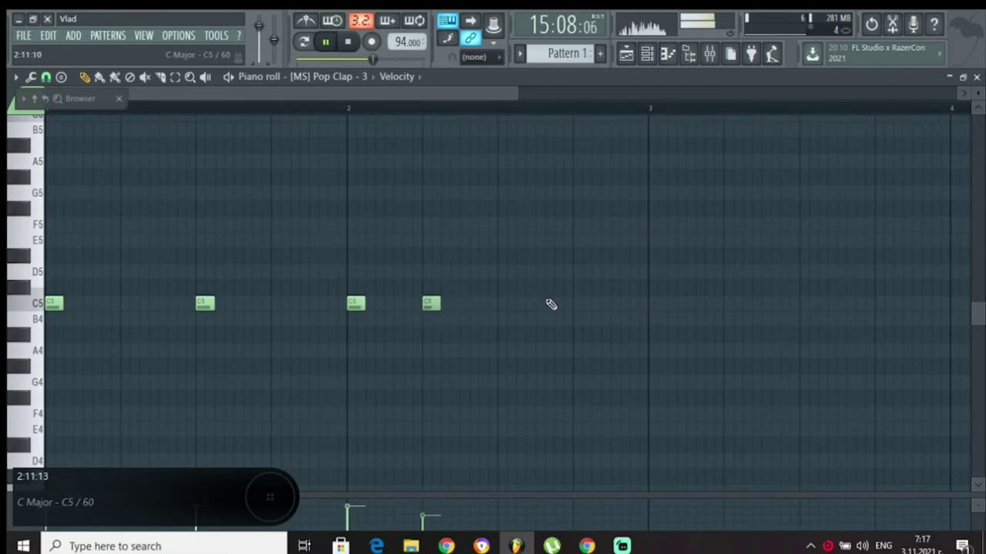
pyautogui.click(583, 303)
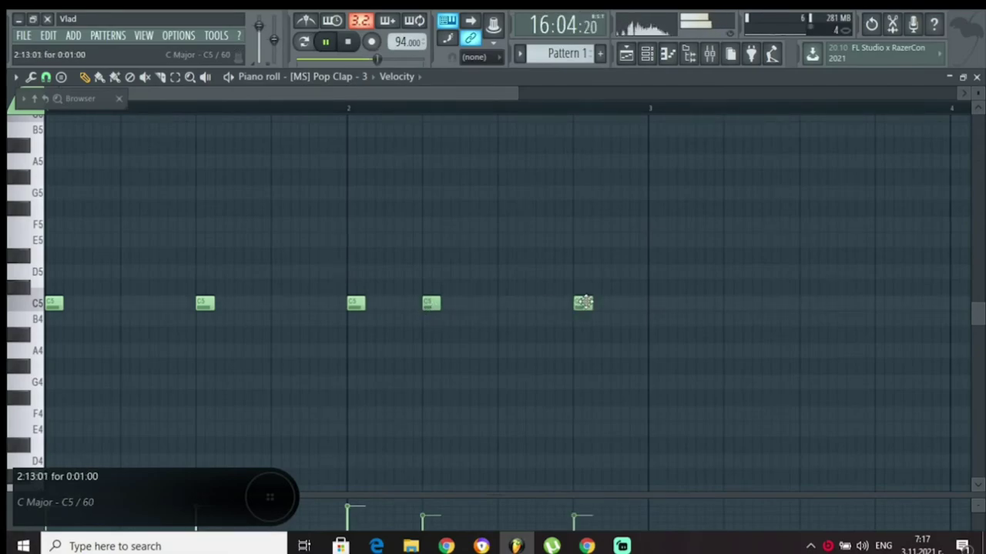
pyautogui.press('space')
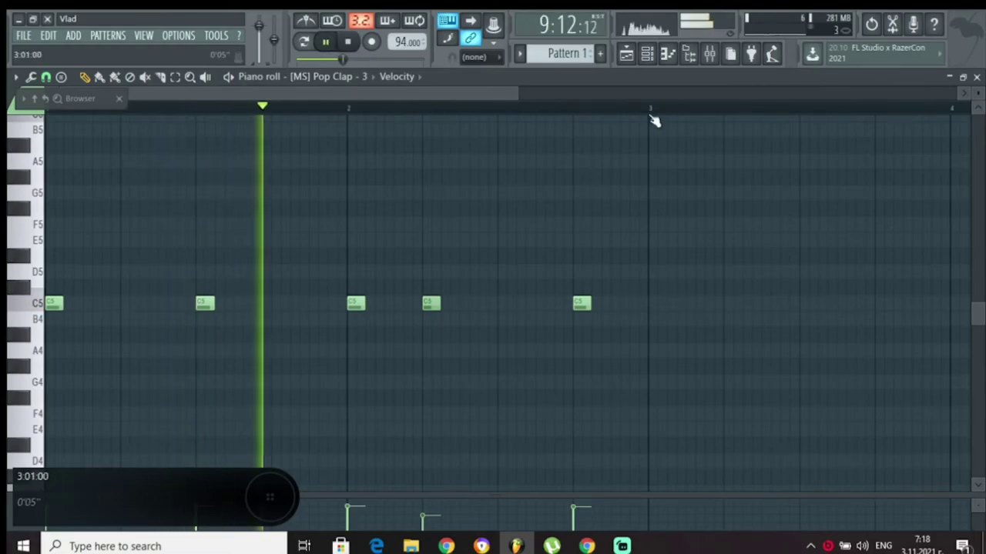
# Return to the playlist, duplicate the Pattern 1 clip to bar 11 on Track 6 and play from between bars 10 and 11.
pyautogui.click(626, 53)
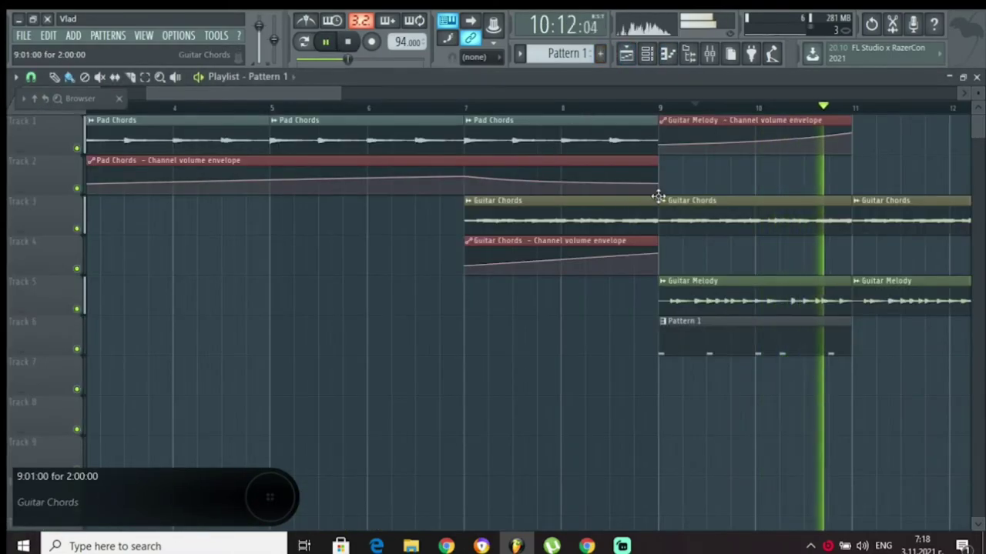
pyautogui.click(752, 336)
pyautogui.hotkey('ctrl', 'b')
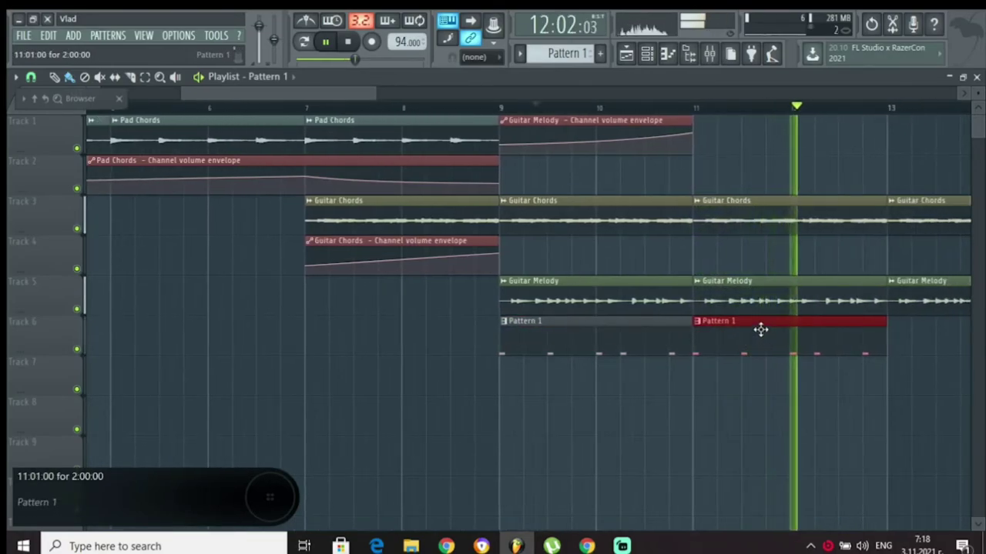
pyautogui.click(640, 109)
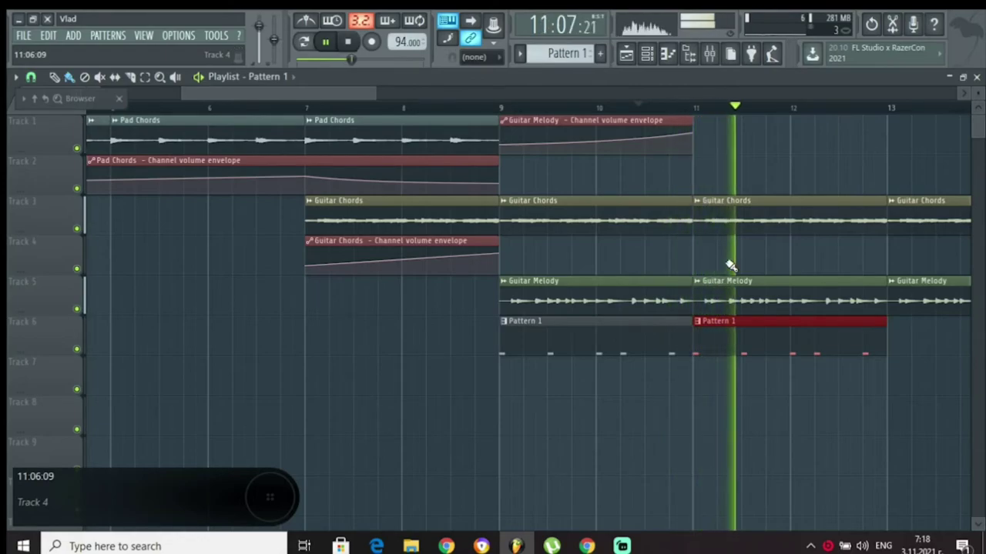
# Examine the mixer levels and the Pop Clap - 3 notes with their velocities.
pyautogui.click(710, 53)
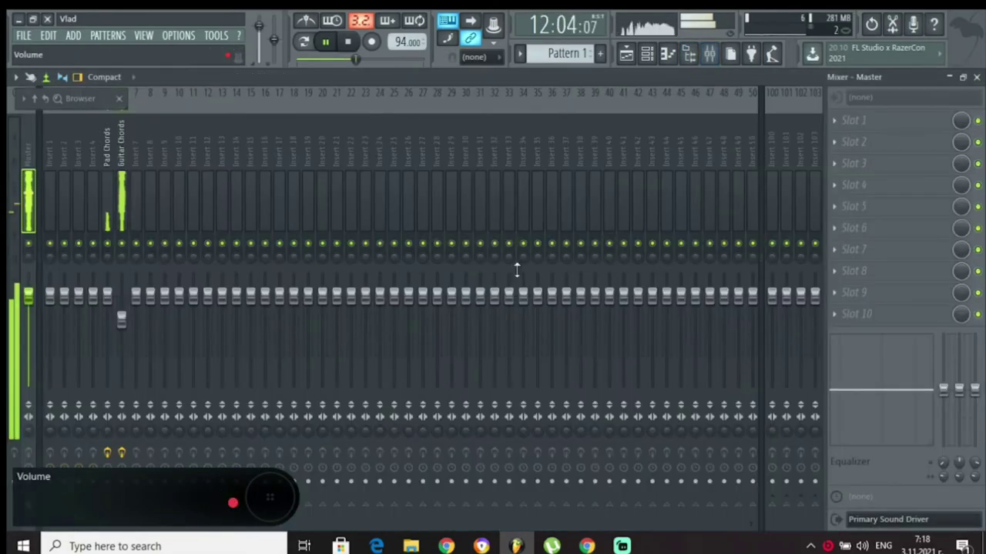
pyautogui.click(647, 53)
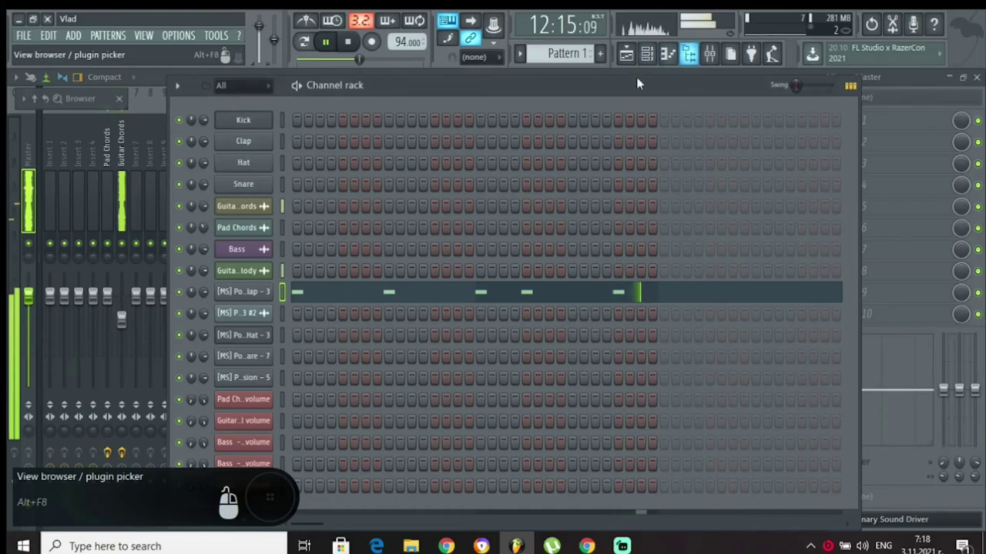
pyautogui.click(328, 293)
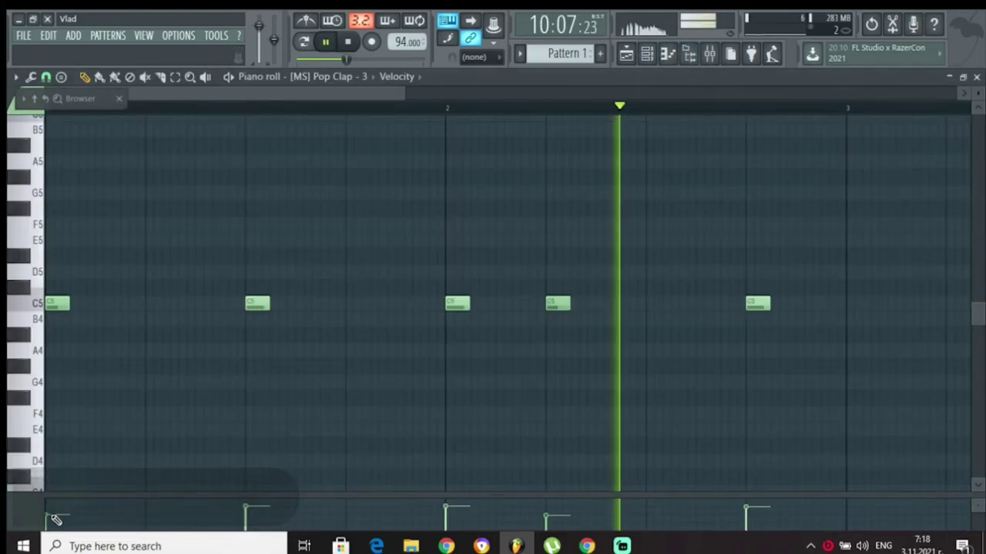
# Switch to the empty Pattern 2 and open the [MS] Pop Hi Hat - 3 channel in the piano roll.
pyautogui.click(646, 53)
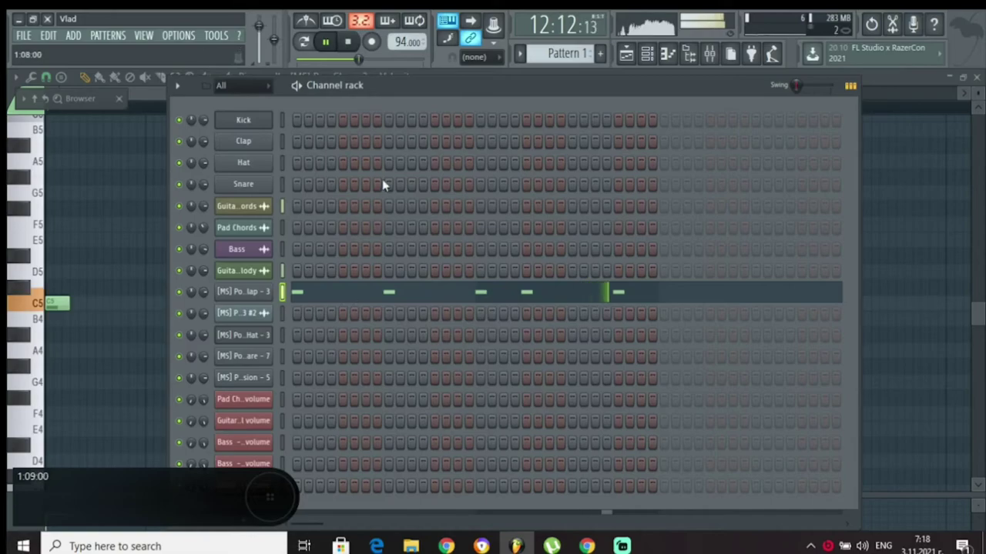
pyautogui.scroll(-1, 555, 54)
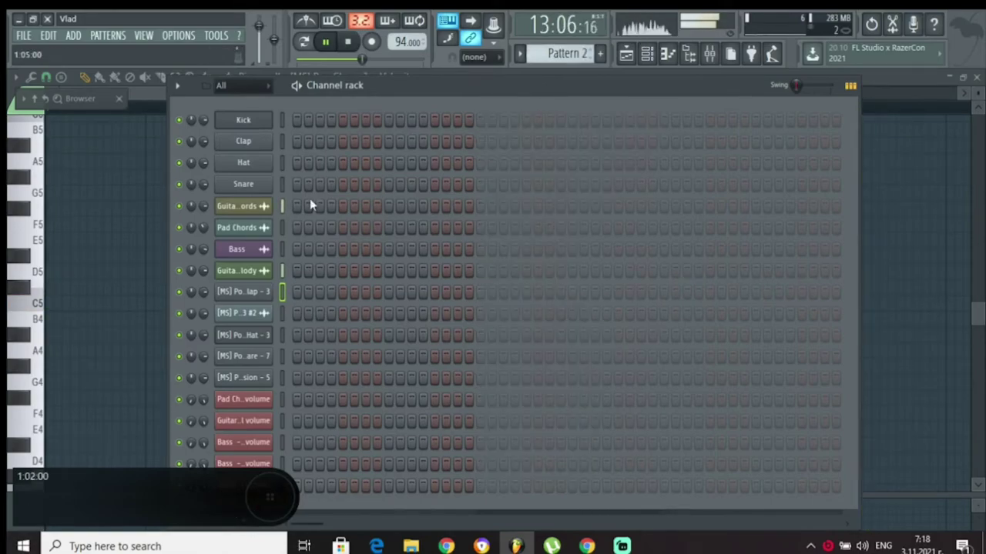
pyautogui.rightClick(261, 334)
pyautogui.click(303, 337)
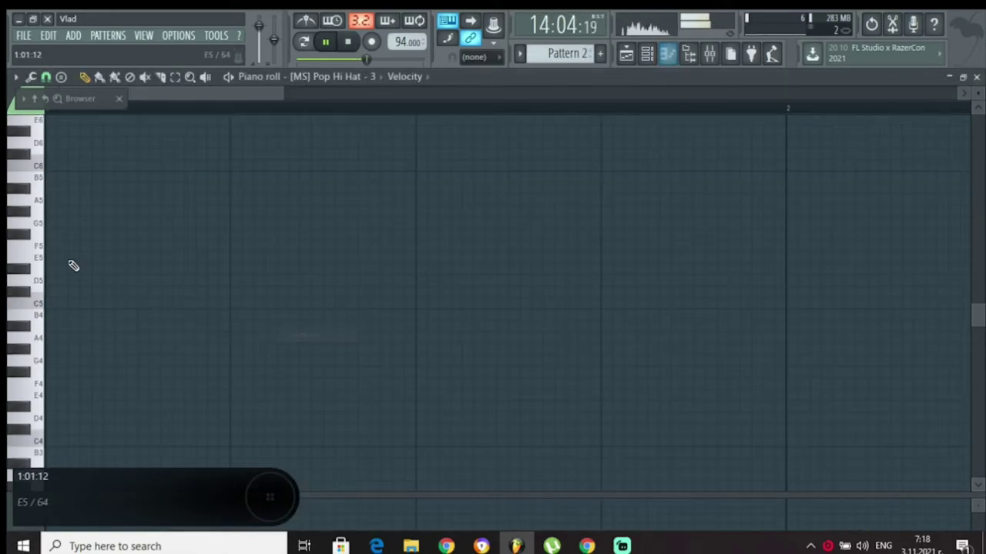
# Audition the Pop Hi Hat - 3 sample at several pitches between B4 and E5.
pyautogui.click(39, 306)
pyautogui.click(32, 286)
pyautogui.click(32, 286)
pyautogui.click(35, 319)
pyautogui.click(29, 270)
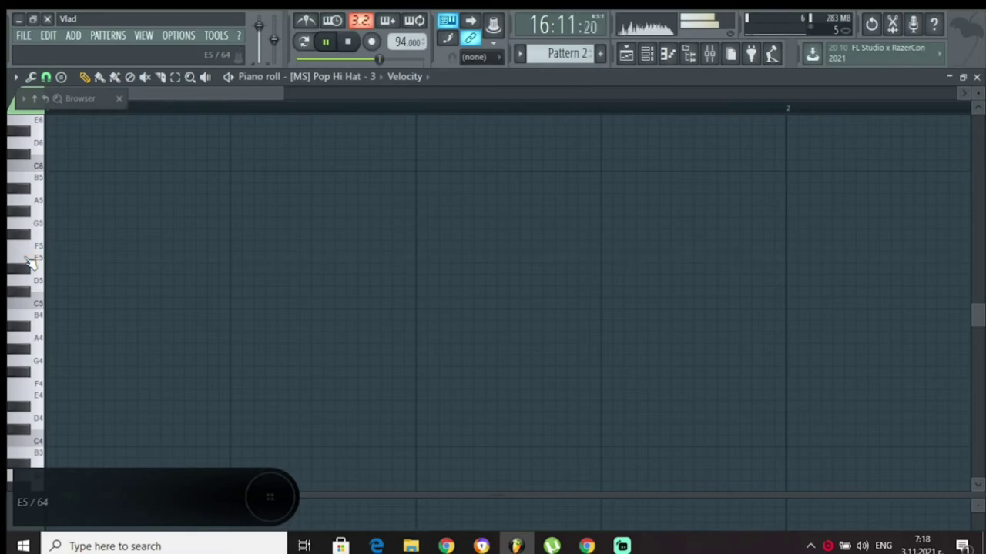
pyautogui.click(30, 262)
pyautogui.click(31, 262)
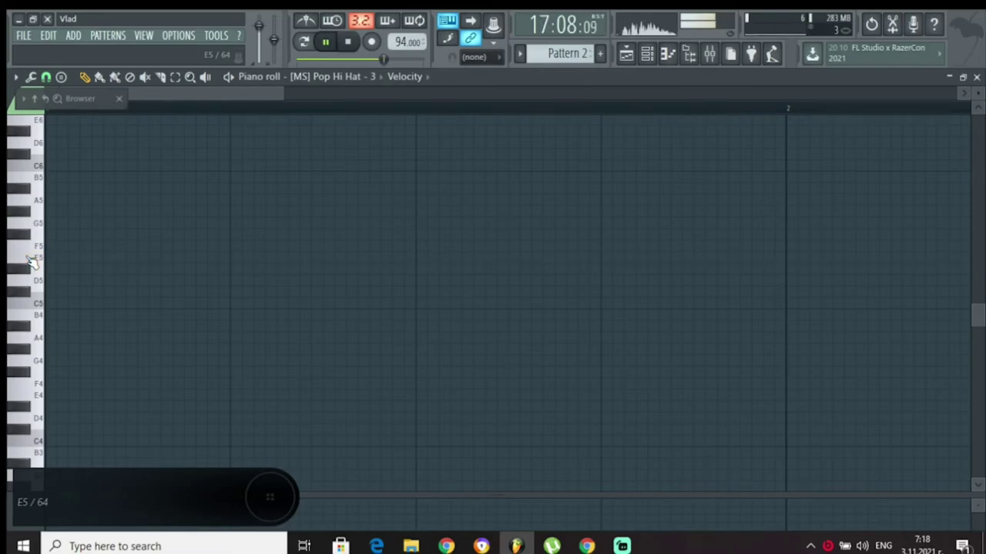
pyautogui.click(31, 262)
# Place an E5 hi-hat note at the start of Pattern 2 and duplicate it until sixteen notes fill bar 1.
pyautogui.click(50, 260)
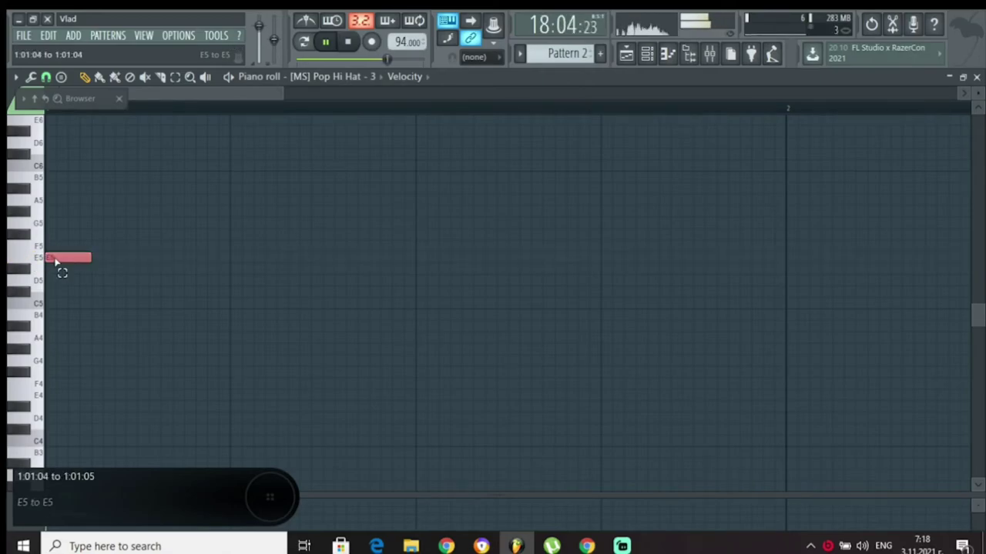
pyautogui.hotkey('ctrl', 'b')
pyautogui.hotkey('ctrl', 'b')
pyautogui.hotkey('ctrl', 'b')
pyautogui.hotkey('ctrl', 'b')
pyautogui.hotkey('ctrl', 'b')
pyautogui.hotkey('ctrl', 'b')
pyautogui.hotkey('ctrl', 'b')
pyautogui.hotkey('ctrl', 'b')
pyautogui.hotkey('ctrl', 'b')
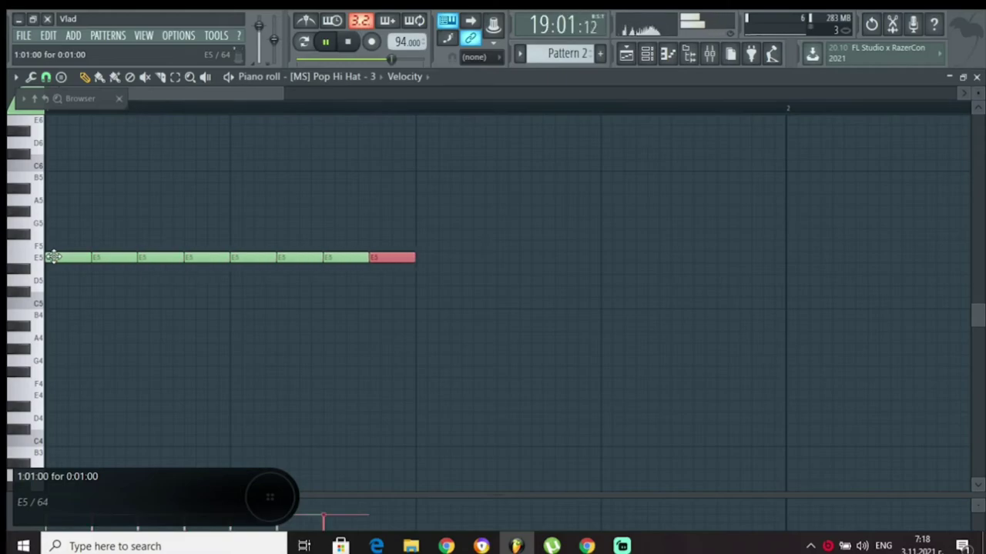
pyautogui.hotkey('ctrl', 'b')
pyautogui.hotkey('ctrl', 'b')
pyautogui.hotkey('ctrl', 'b')
pyautogui.hotkey('ctrl', 'b')
pyautogui.hotkey('ctrl', 'b')
pyautogui.hotkey('ctrl', 'b')
pyautogui.press('space')
pyautogui.press('space')
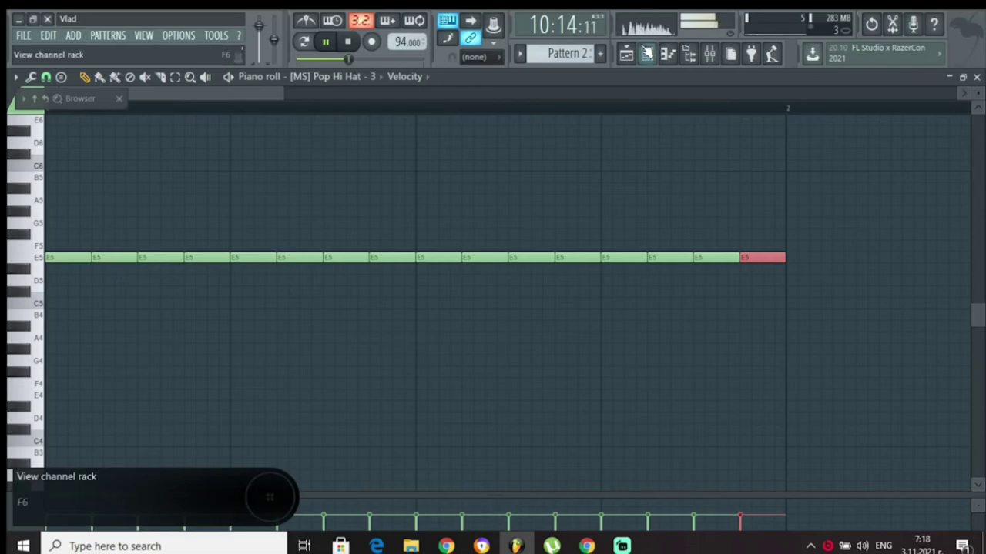
# Return to the playlist and duplicate the last Guitar Melody clip on Track 5 four times, extending it to bar 33.
pyautogui.click(627, 55)
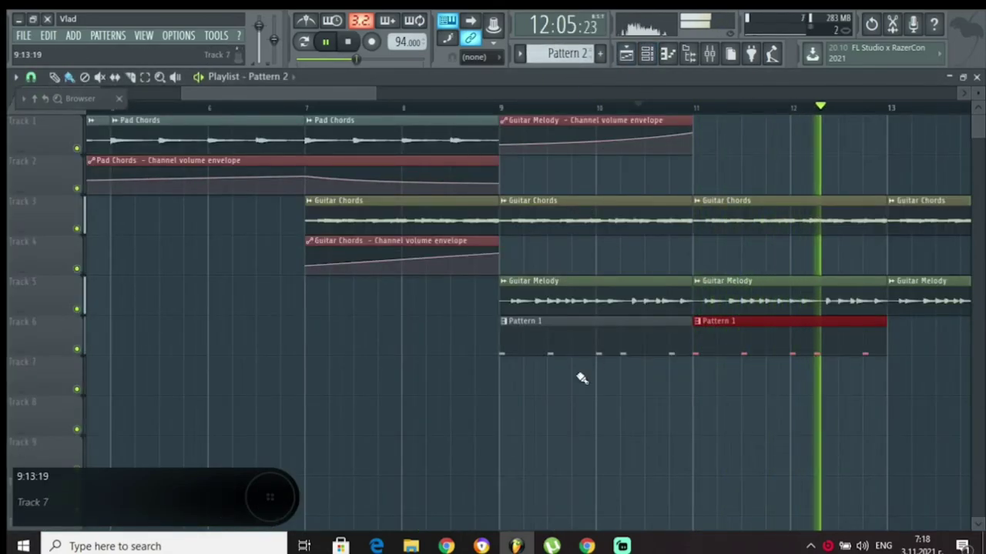
pyautogui.scroll(-2, 716, 113)
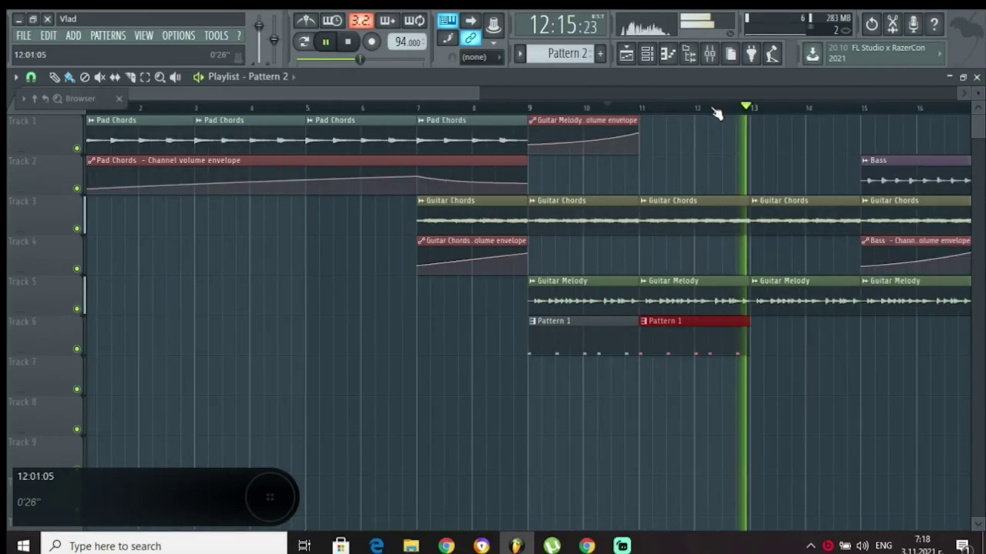
pyautogui.scroll(-3, 716, 113)
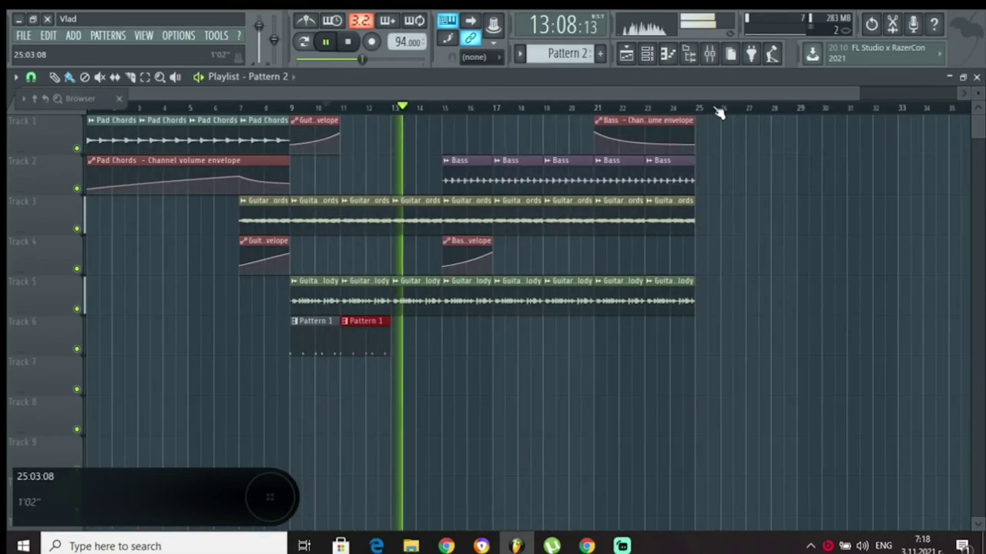
pyautogui.scroll(-1, 716, 113)
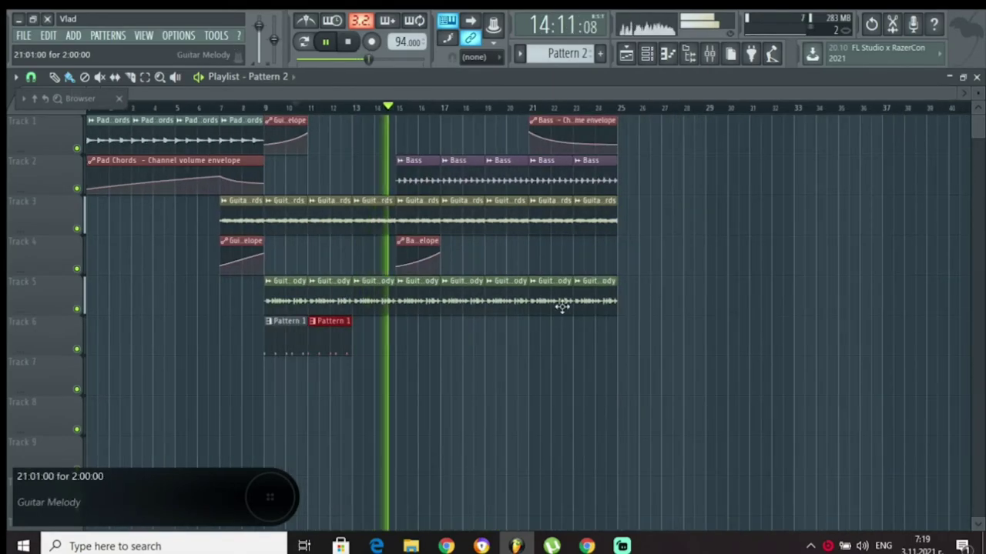
pyautogui.click(589, 299)
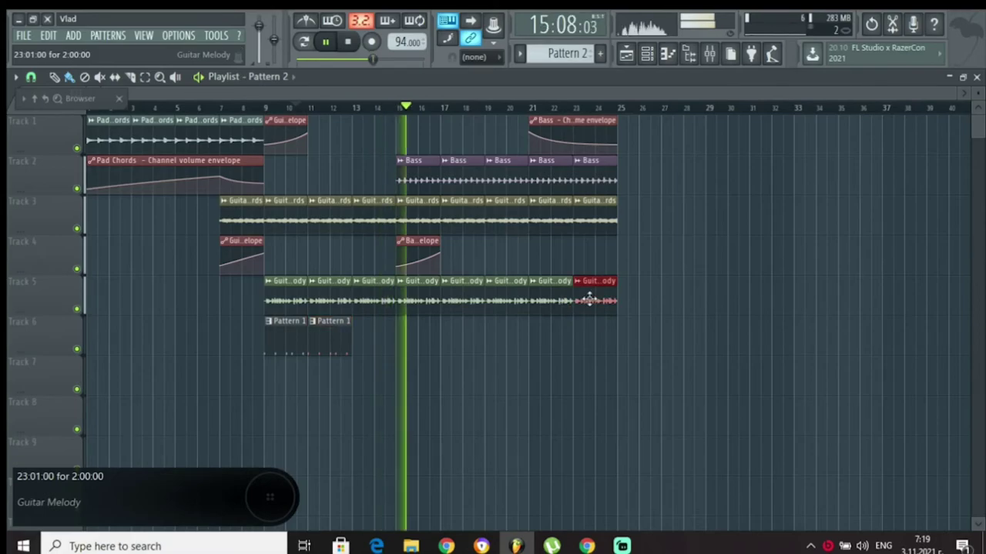
pyautogui.hotkey('ctrl', 'b')
pyautogui.hotkey('ctrl', 'b')
pyautogui.hotkey('ctrl', 'b')
pyautogui.hotkey('ctrl', 'b')
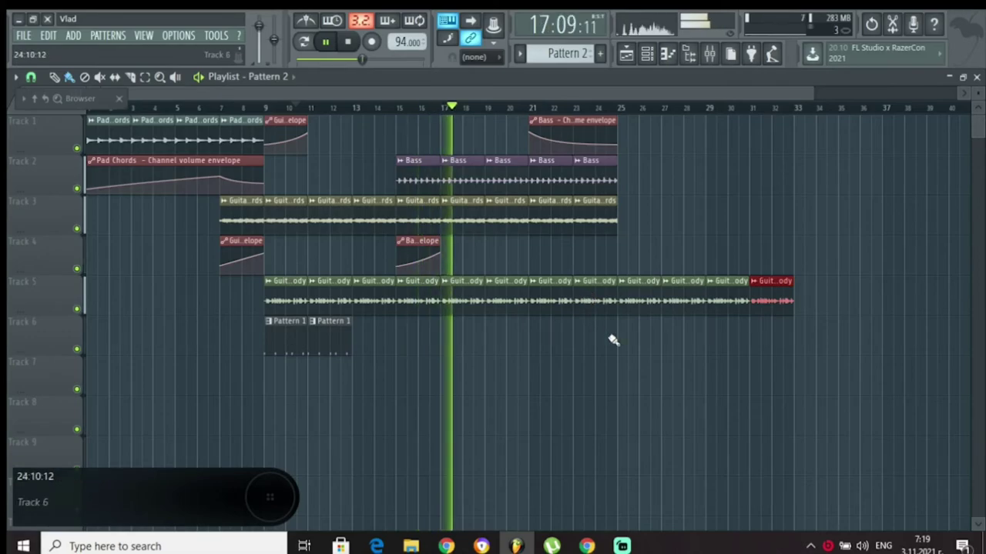
# Duplicate the second Pattern 1 clip repeatedly along Track 6 until the claps extend to bar 33.
pyautogui.click(325, 348)
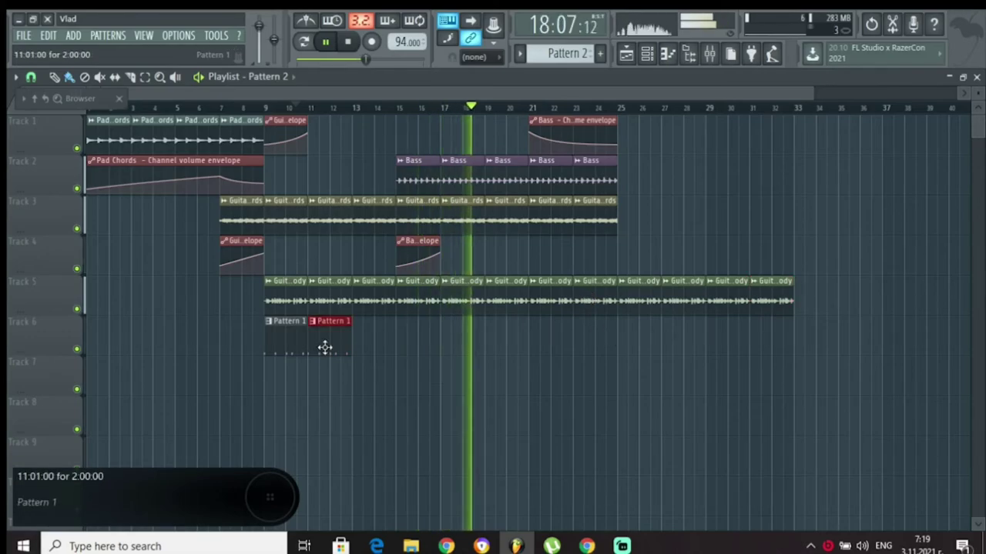
pyautogui.scroll(3, 325, 112)
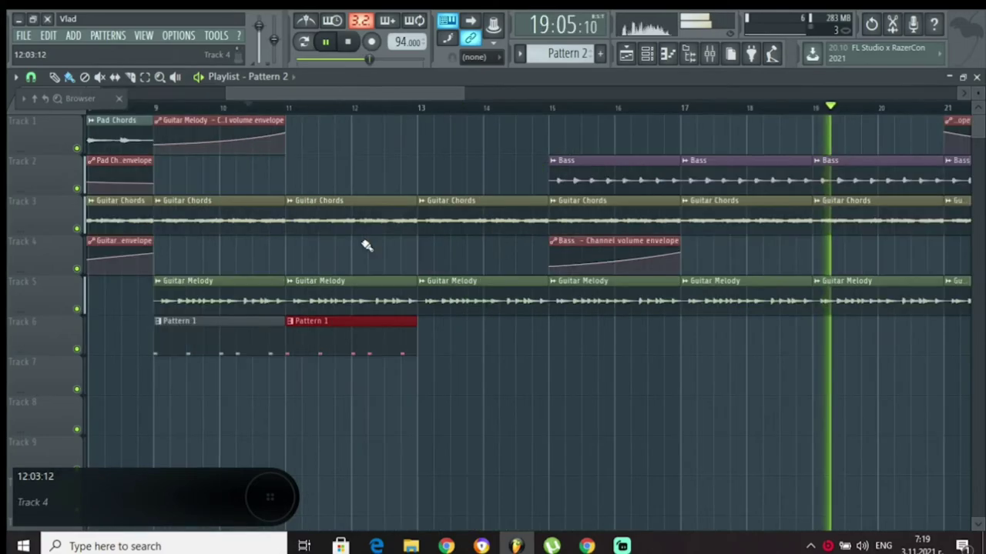
pyautogui.hotkey('ctrl', 'b')
pyautogui.hotkey('ctrl', 'b')
pyautogui.hotkey('ctrl', 'b')
pyautogui.hotkey('ctrl', 'b')
pyautogui.hotkey('ctrl', 'b')
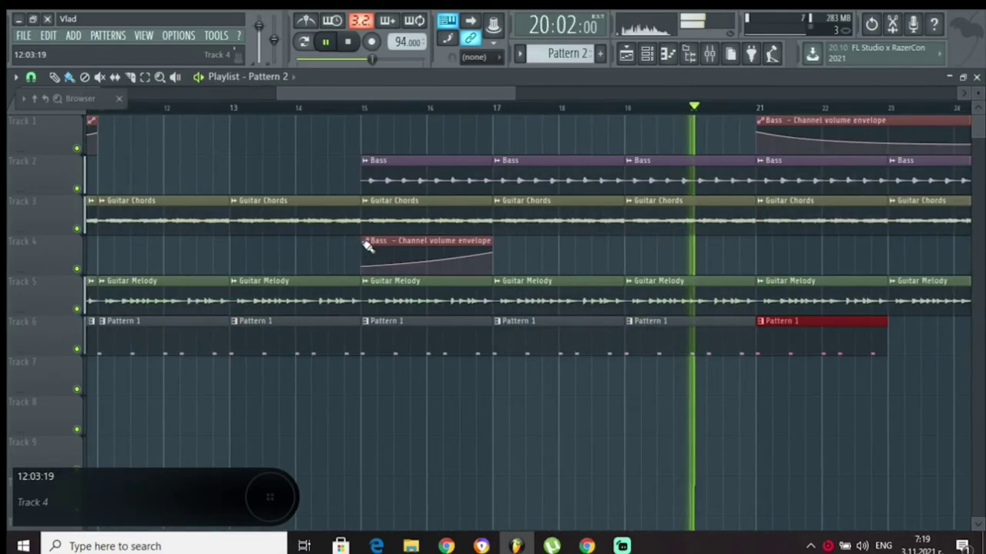
pyautogui.hotkey('ctrl', 'b')
pyautogui.hotkey('ctrl', 'b')
pyautogui.hotkey('ctrl', 'b')
pyautogui.hotkey('ctrl', 'b')
pyautogui.hotkey('ctrl', 'b')
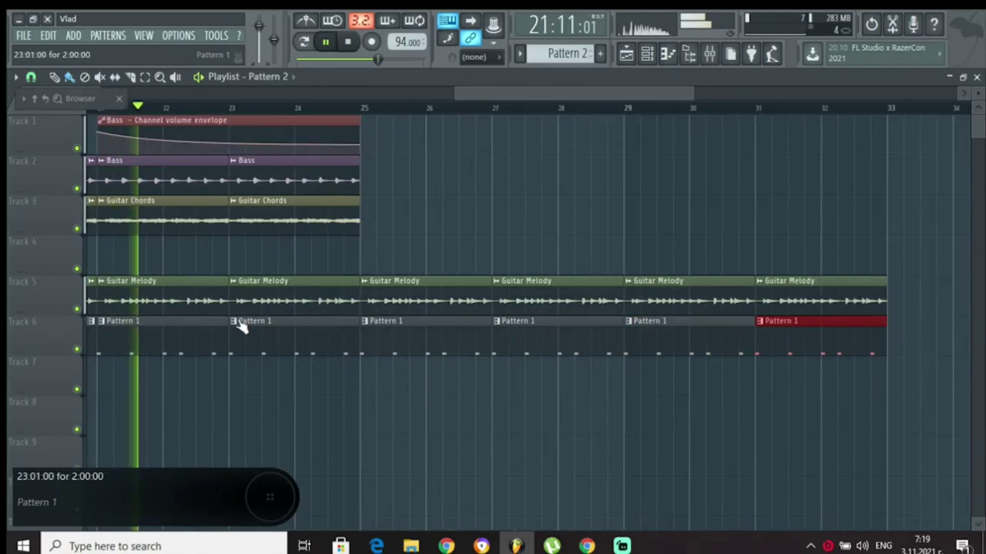
# Rename Pattern 1 as Clap.
pyautogui.rightClick(240, 327)
pyautogui.click(269, 390)
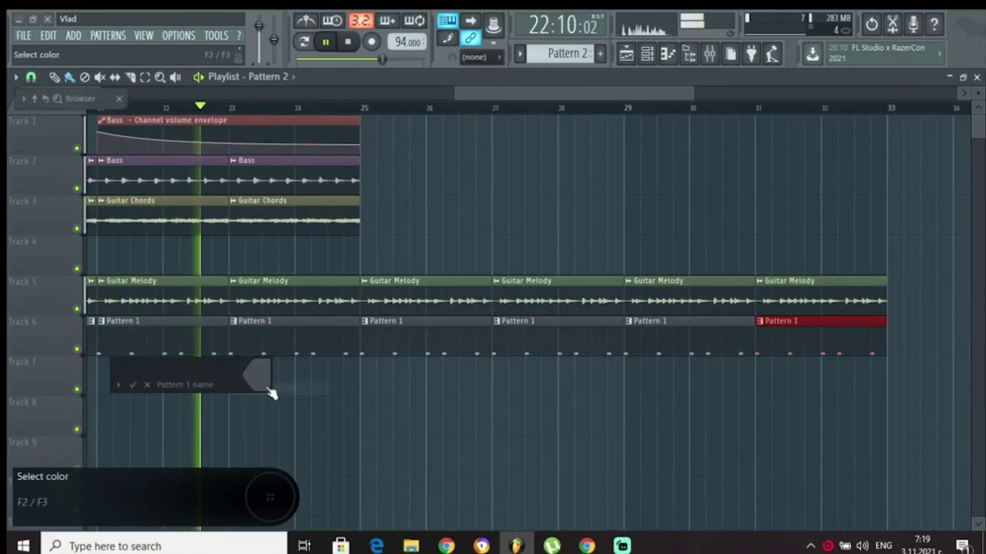
pyautogui.write('Clap')
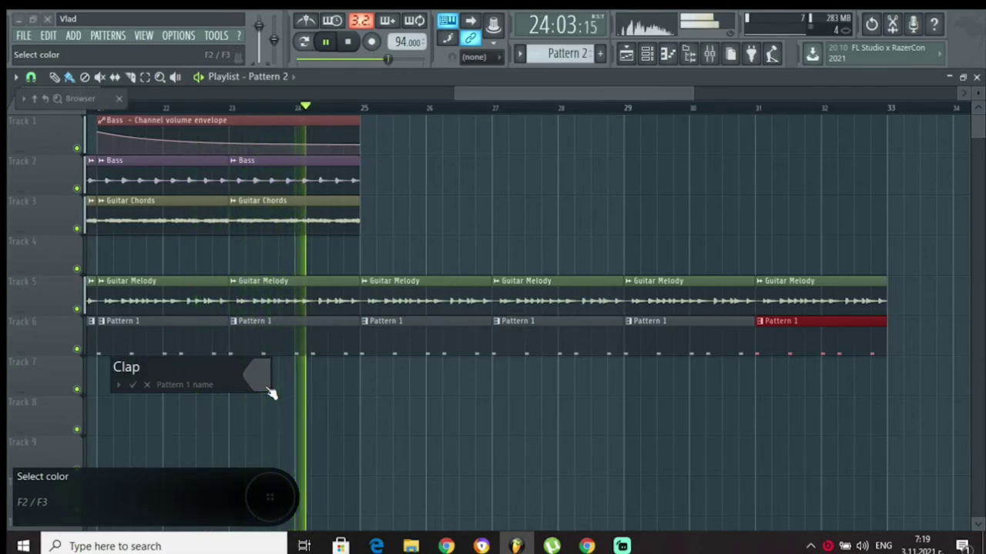
pyautogui.press('Return')
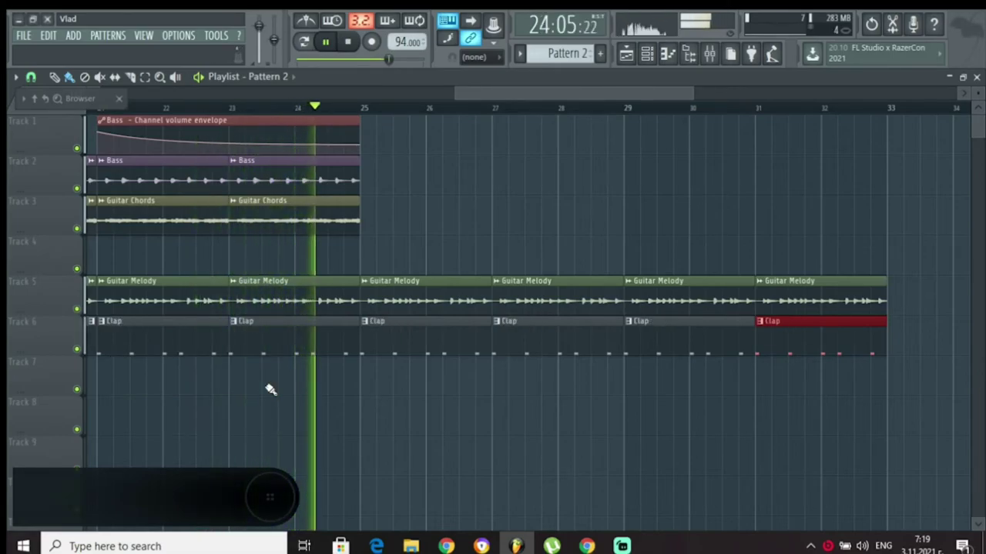
# Place eight Pattern 2 clips in a row on Track 7 from bar 25 to bar 33.
pyautogui.press('space')
pyautogui.click(366, 385)
pyautogui.moveTo(429, 391)
pyautogui.mouseDown()
pyautogui.moveTo(550, 403)
pyautogui.moveTo(830, 396)
pyautogui.mouseUp()
pyautogui.press('space')
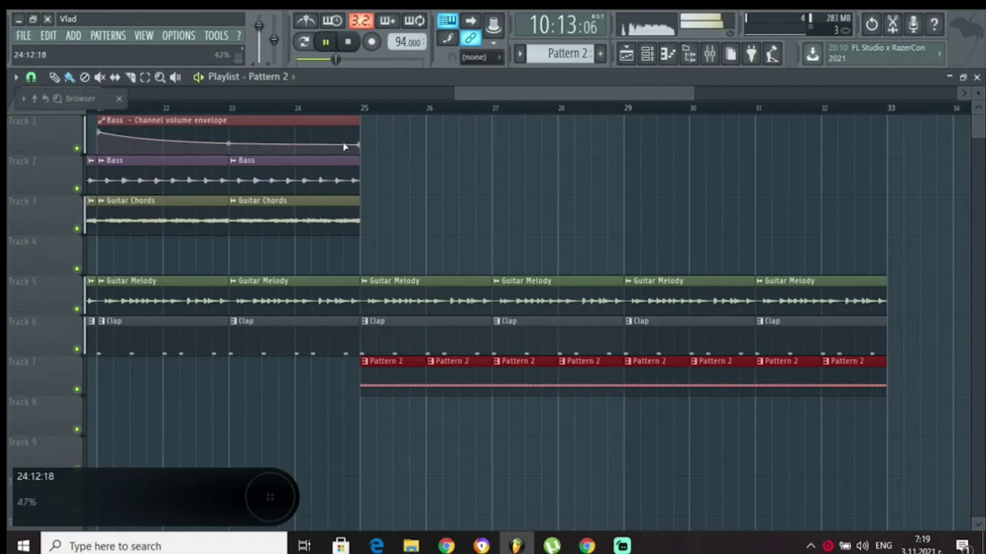
# Play the arrangement around bar 25 and examine how the Pattern 2 hi-hats fit with the Guitar Melody and Clap clips.
pyautogui.click(355, 108)
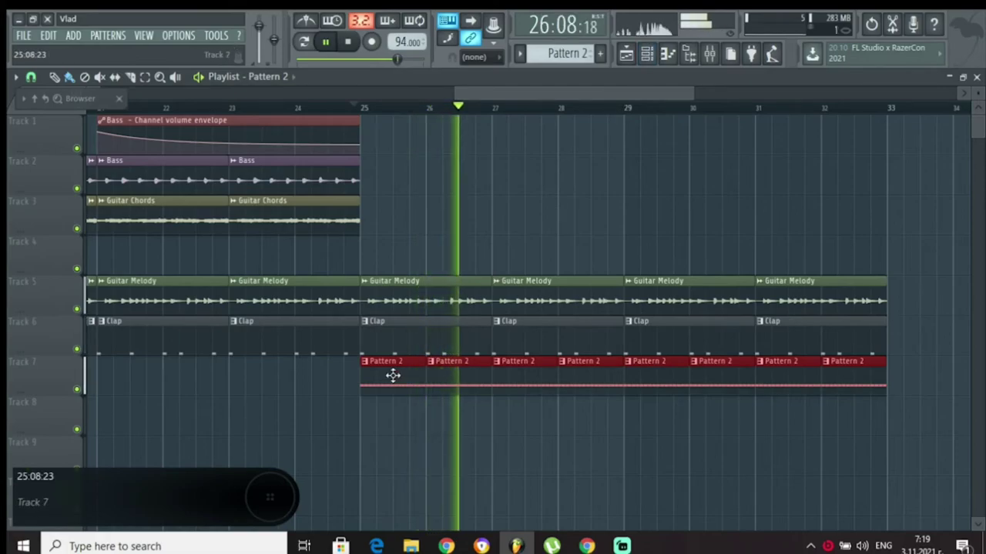
pyautogui.click(668, 55)
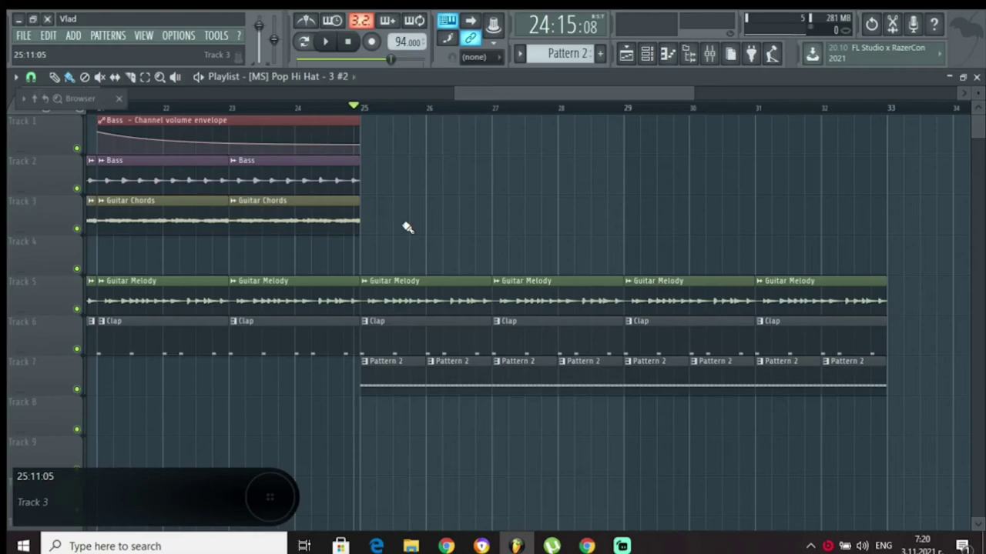
pyautogui.press('space')
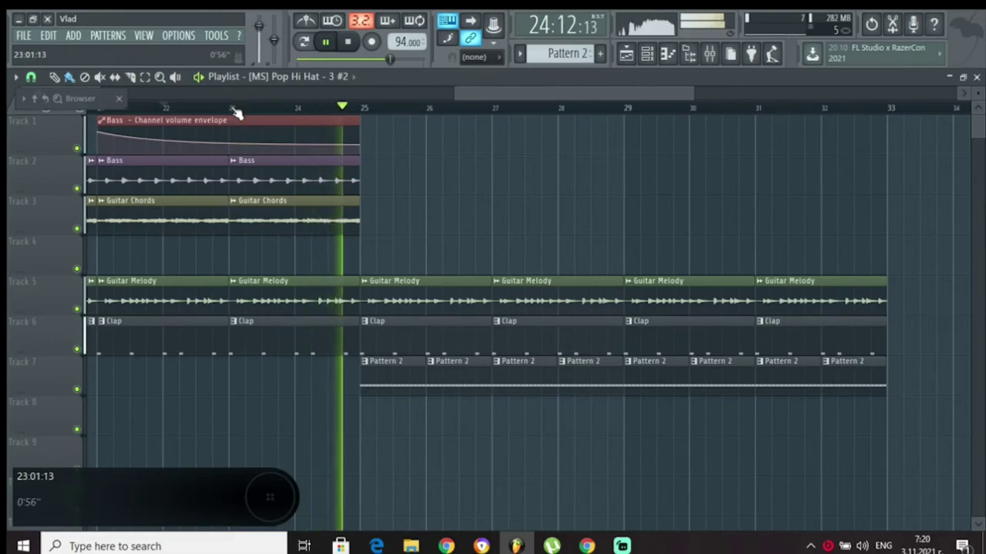
# Select the two-bar range from bar 23 to bar 25 in the playlist timeline.
pyautogui.scroll(1, 237, 114)
pyautogui.scroll(1, 237, 113)
pyautogui.scroll(1, 237, 113)
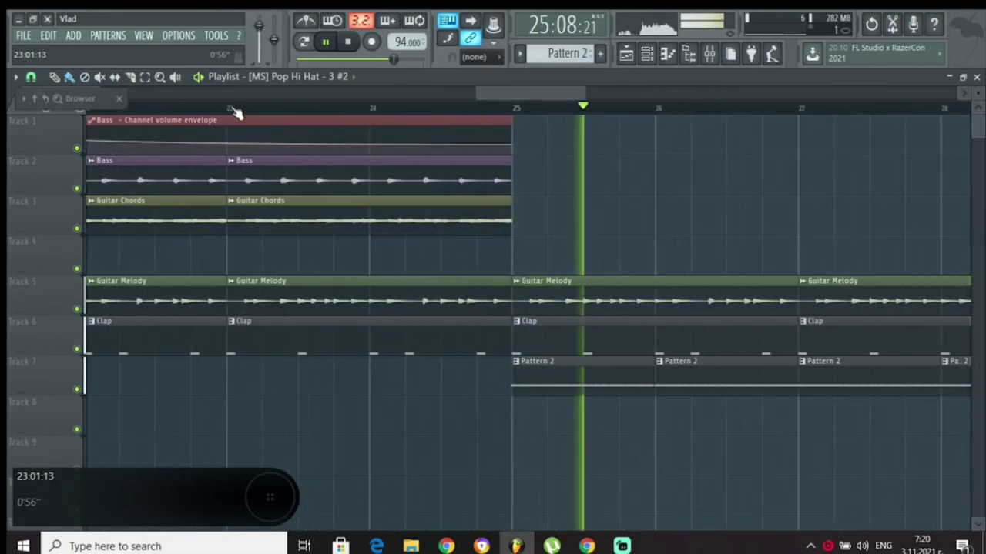
pyautogui.scroll(1, 236, 113)
pyautogui.scroll(1, 237, 113)
pyautogui.moveTo(233, 113); pyautogui.dragTo(622, 161)
pyautogui.scroll(3, 620, 115)
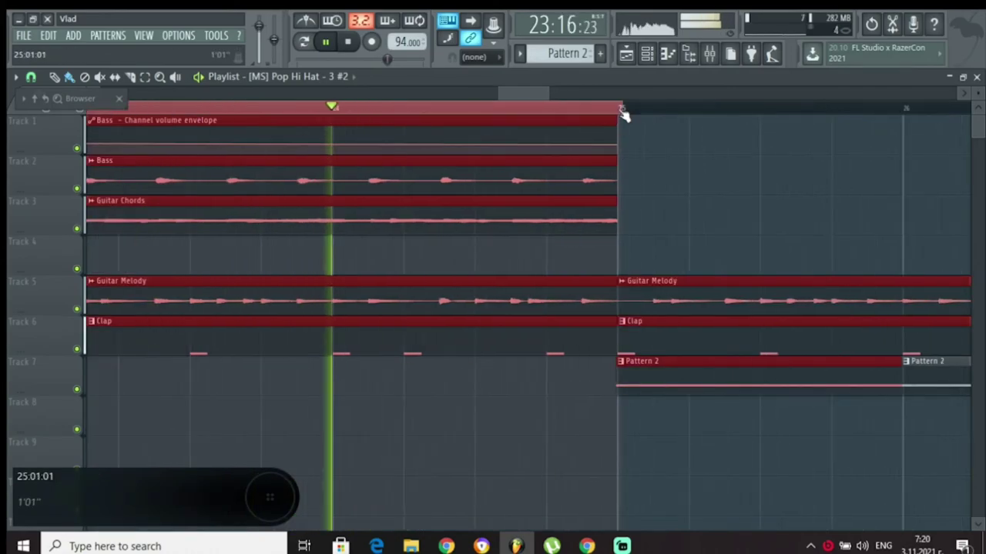
pyautogui.scroll(3, 623, 114)
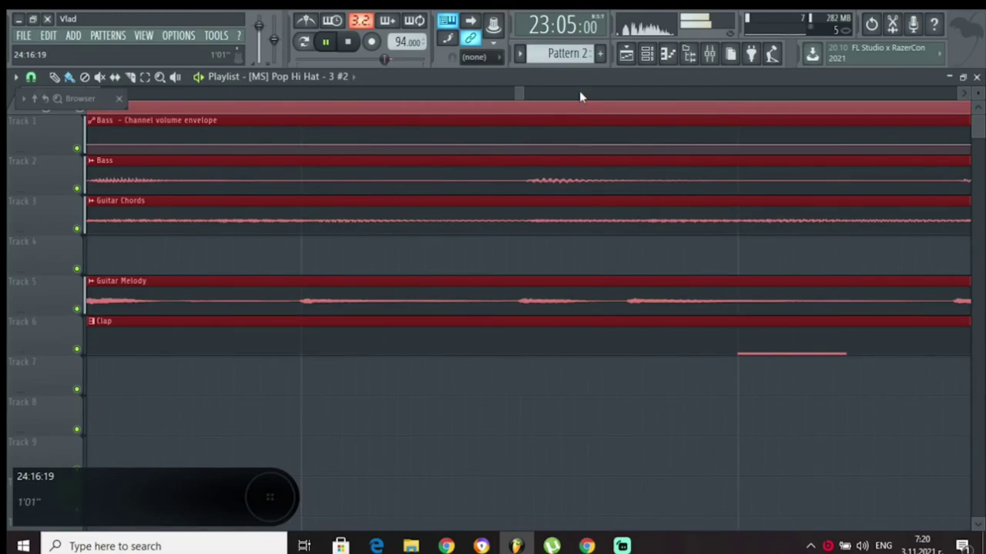
pyautogui.hscroll(-2, 579, 93)
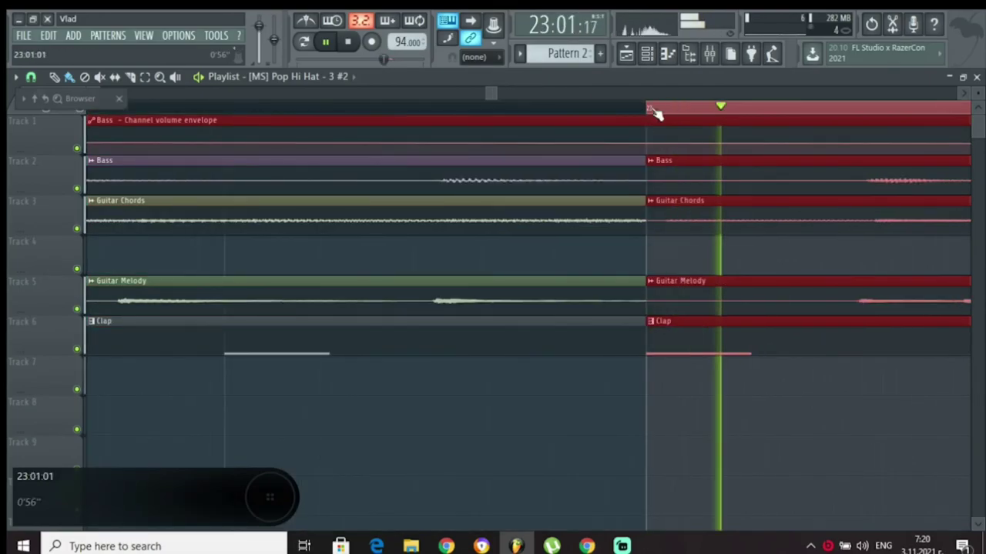
pyautogui.scroll(-3, 653, 112)
pyautogui.scroll(-3, 653, 112)
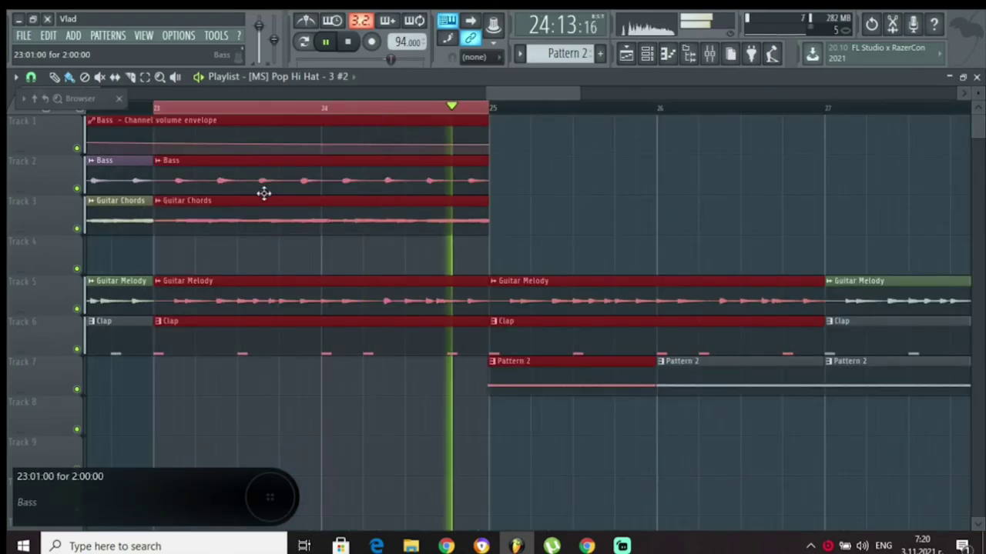
# Create a volume automation clip for the Guitar Chords channel over the selected bars 23 to 25.
pyautogui.doubleClick(259, 217)
pyautogui.rightClick(329, 185)
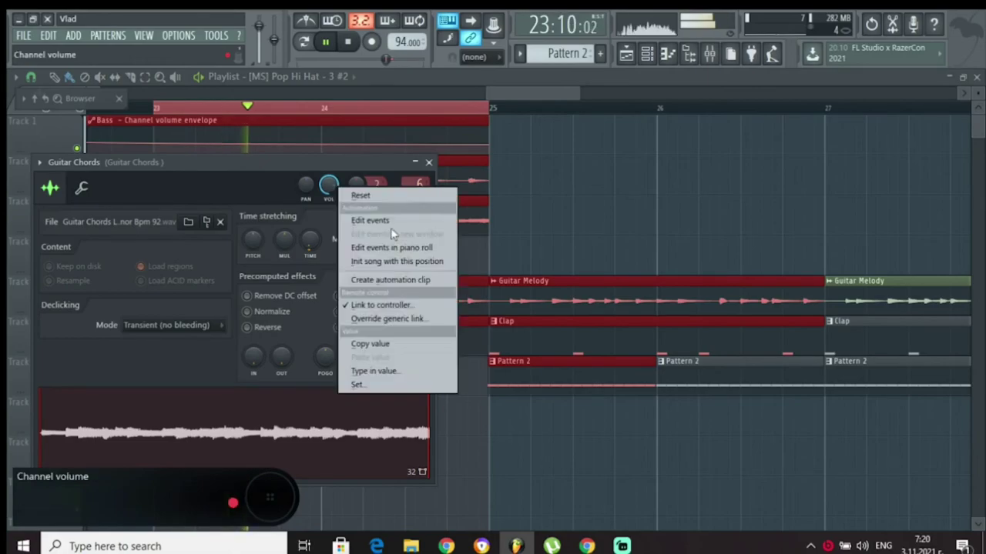
pyautogui.click(377, 279)
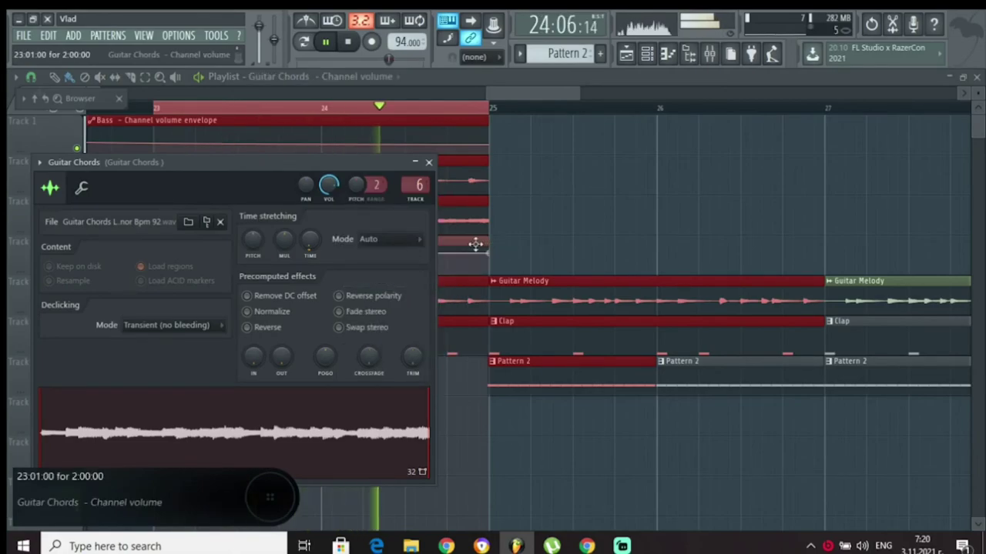
pyautogui.click(476, 243)
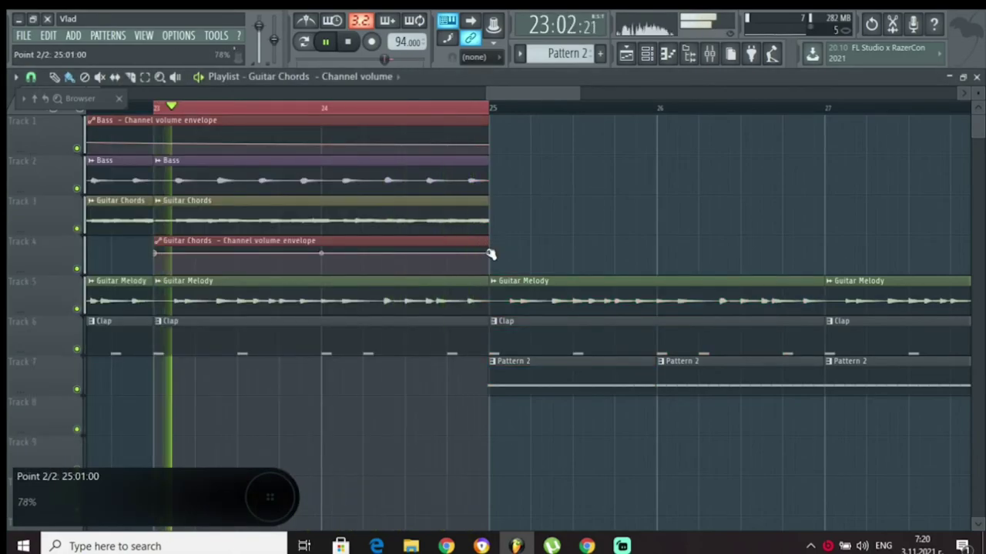
# Lower the end point of the Guitar Chords volume envelope at bar 25 and bend the line into a downward-sagging fade.
pyautogui.moveTo(487, 252); pyautogui.dragTo(489, 267)
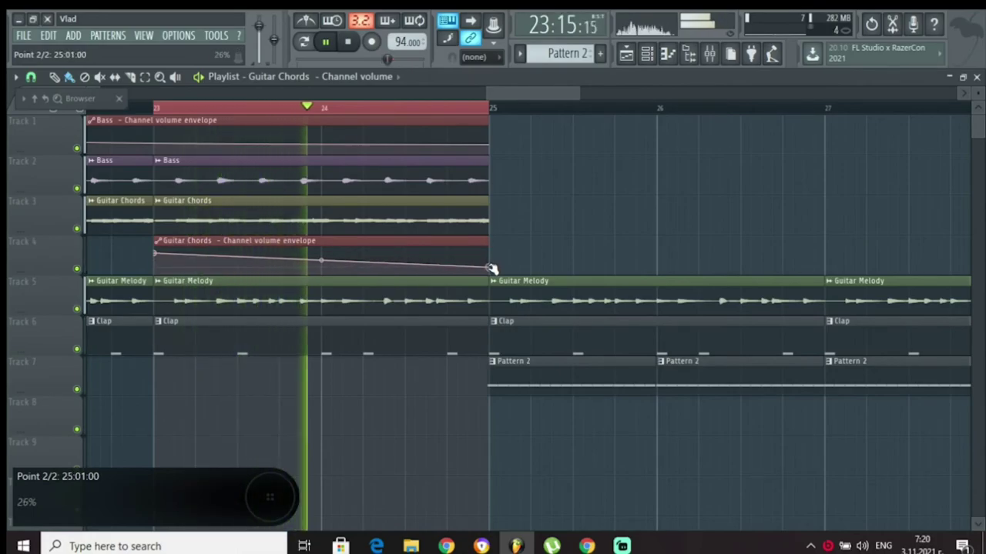
pyautogui.moveTo(321, 261); pyautogui.dragTo(321, 264)
pyautogui.moveTo(490, 268); pyautogui.dragTo(490, 265)
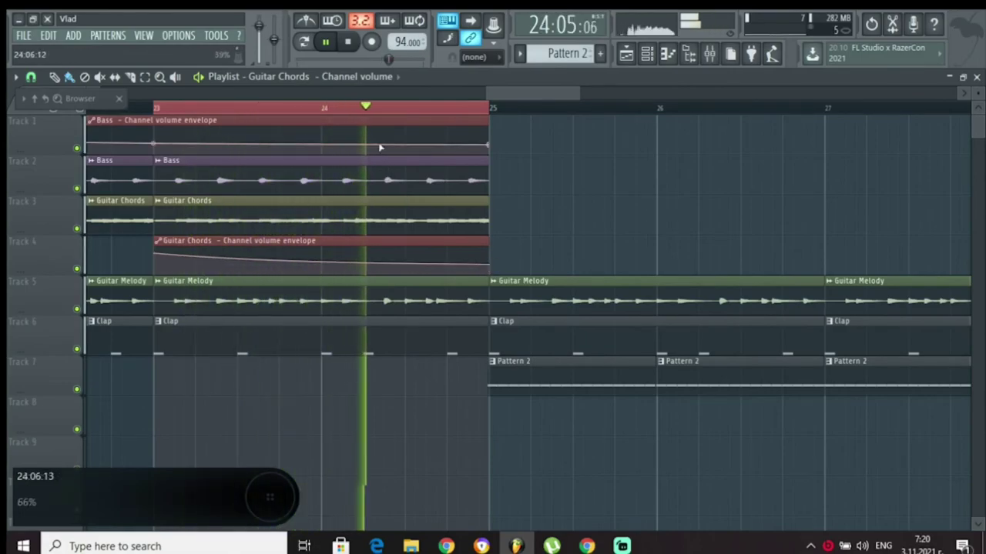
pyautogui.scroll(-4, 401, 110)
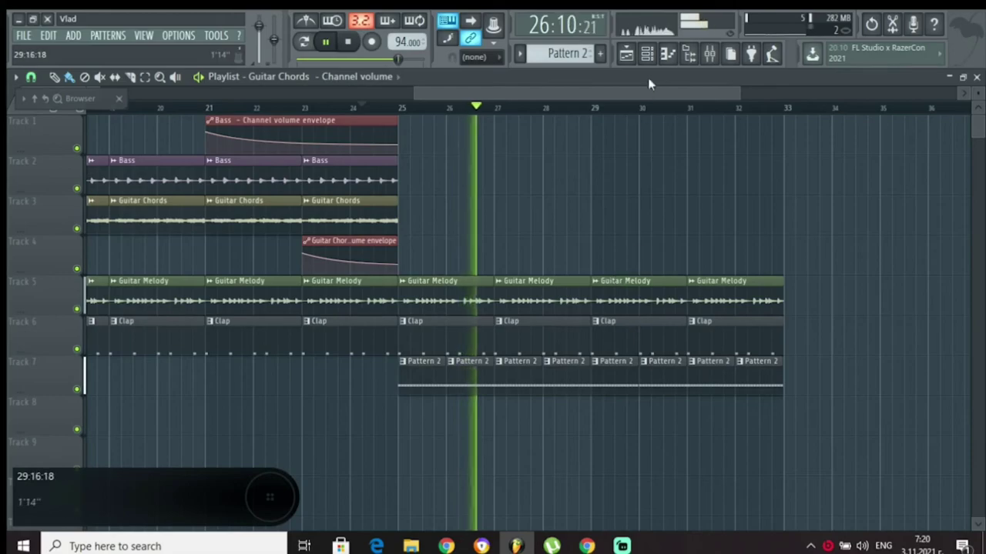
# Route the [MS] Pop Hi Hat - 3 channel to mixer insert 7.
pyautogui.click(647, 54)
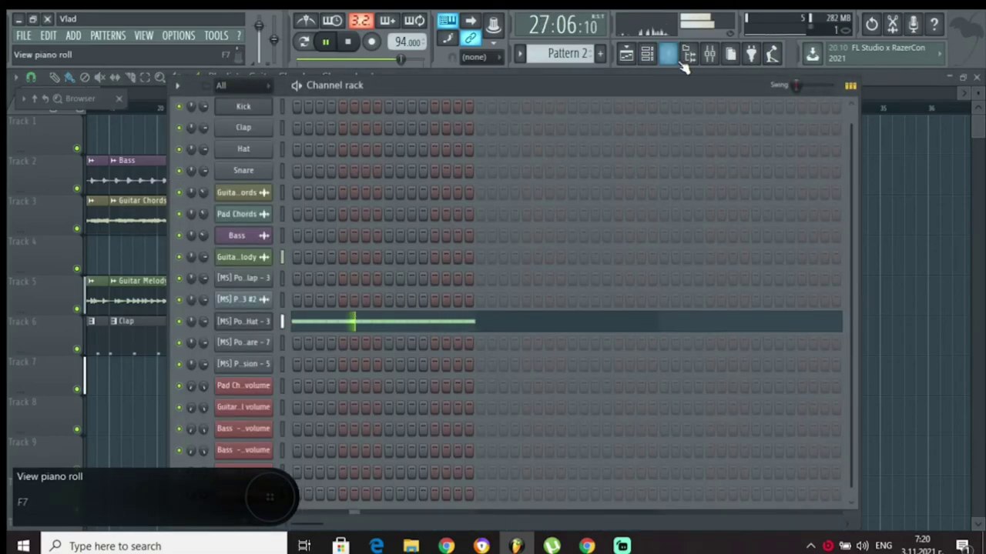
pyautogui.click(259, 327)
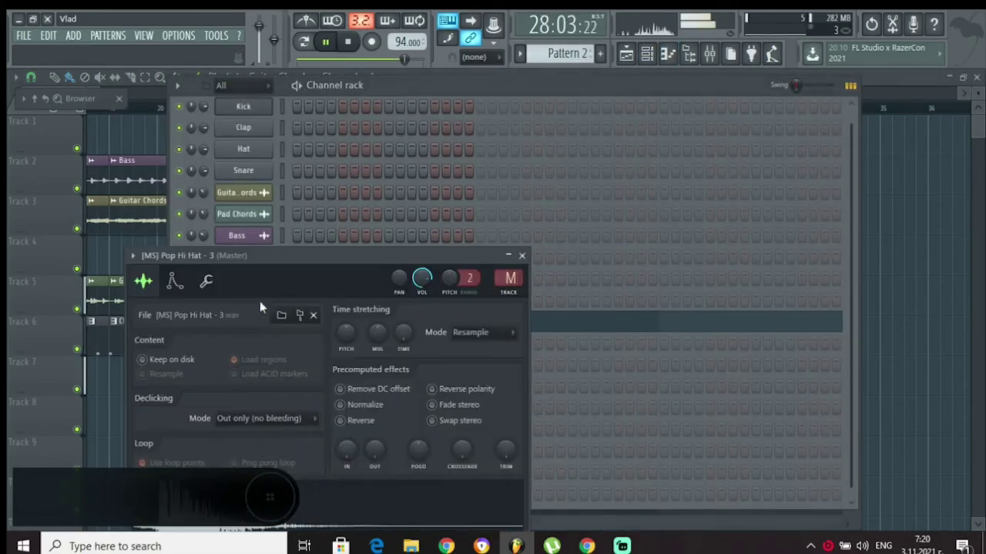
pyautogui.click(141, 261)
pyautogui.moveTo(255, 315)
pyautogui.click(341, 301)
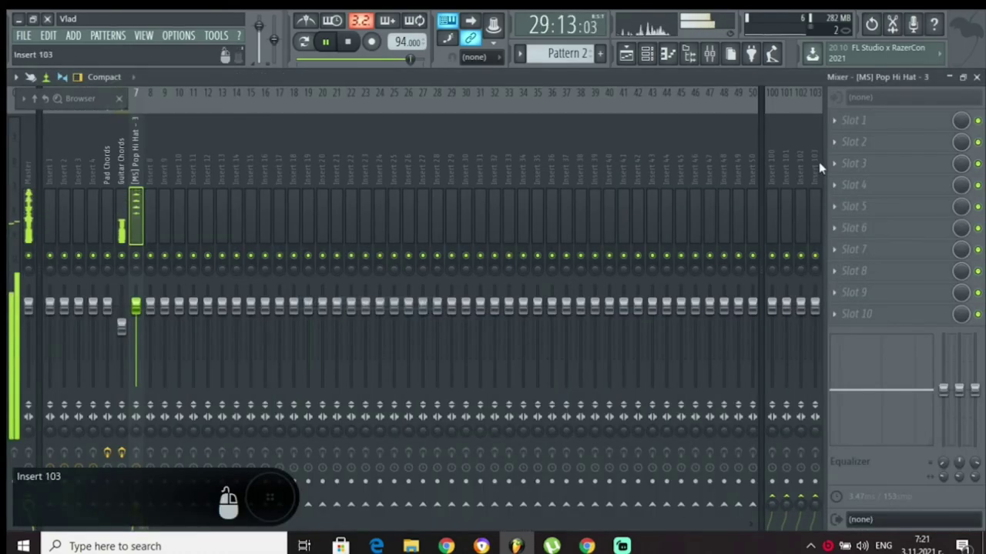
# Add Effector to slot 1 of the hi-hat insert, choose its Filter effect and raise both the X and Y parameters above centre.
pyautogui.click(843, 123)
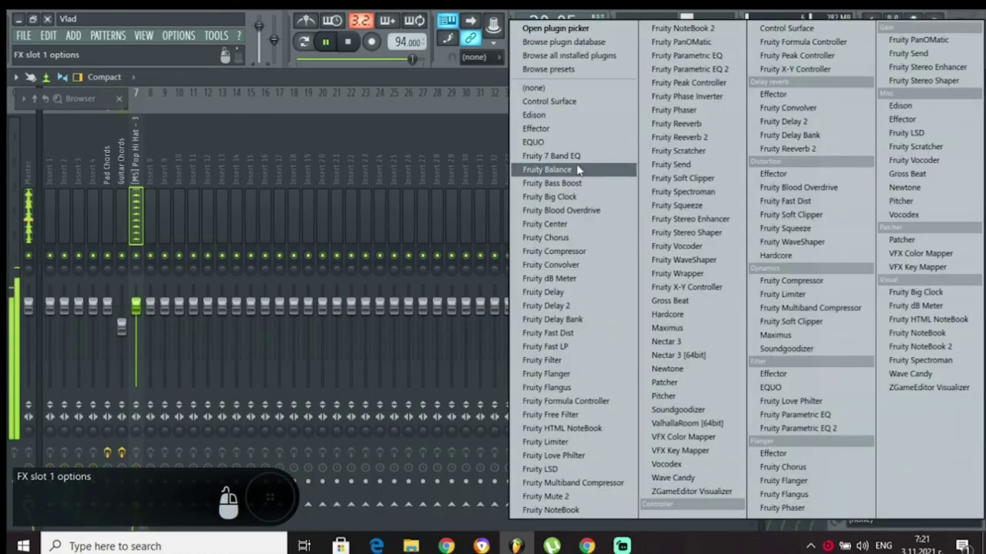
pyautogui.click(539, 129)
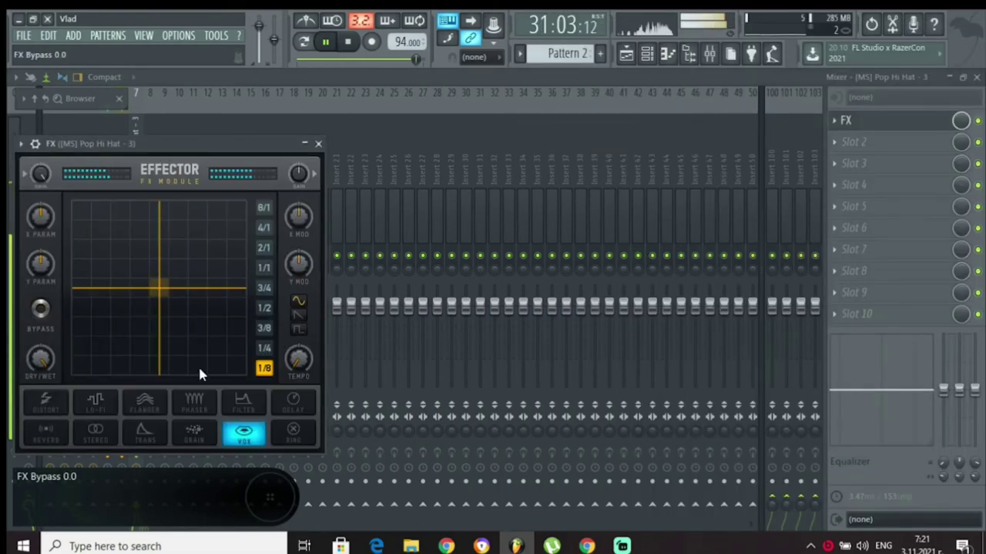
pyautogui.click(253, 405)
pyautogui.moveTo(154, 265); pyautogui.dragTo(216, 246)
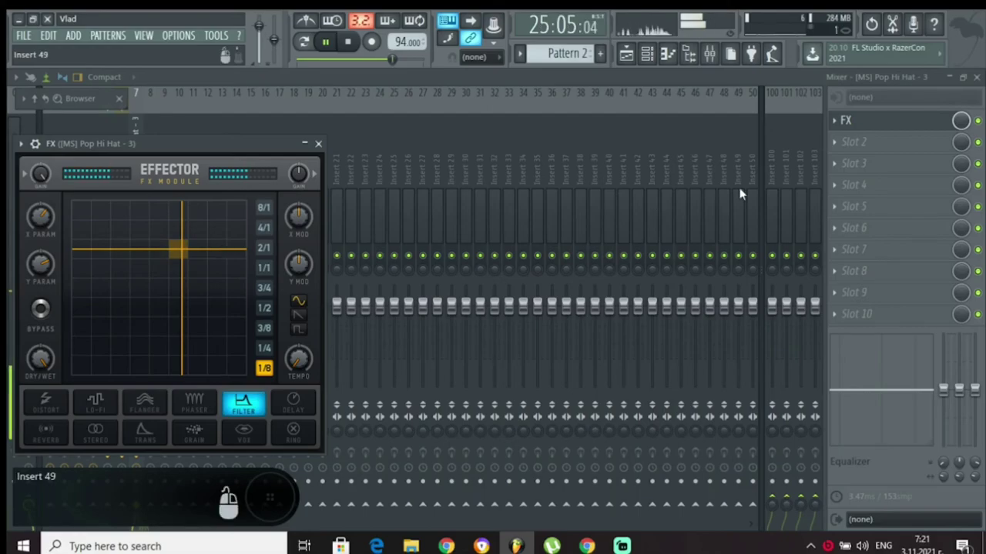
# Add Fruity Parametric EQ 2 to slot 2 of the hi-hat insert, load the preset after Default and lower its high cut to about 10 kHz.
pyautogui.click(851, 143)
pyautogui.click(720, 69)
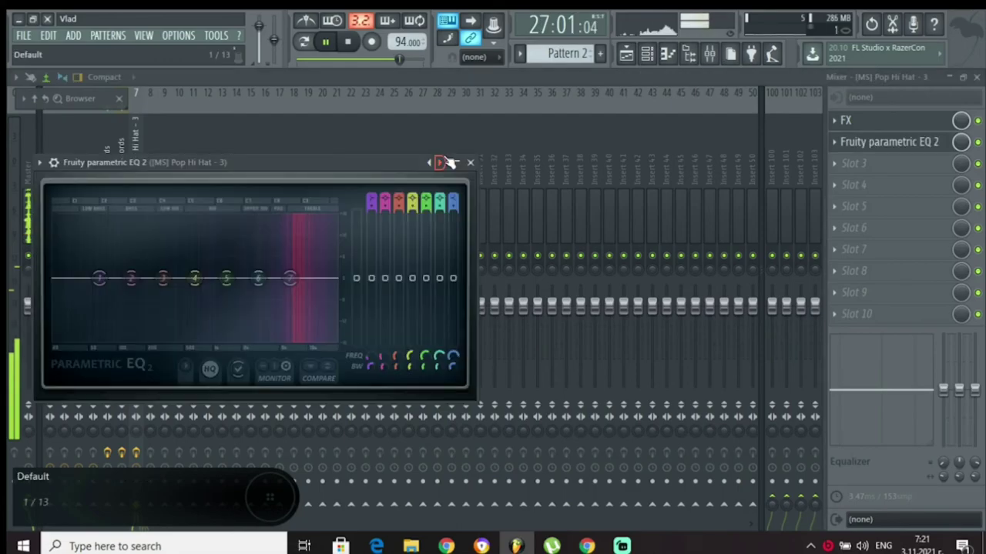
pyautogui.click(441, 162)
pyautogui.moveTo(336, 279); pyautogui.dragTo(312, 278)
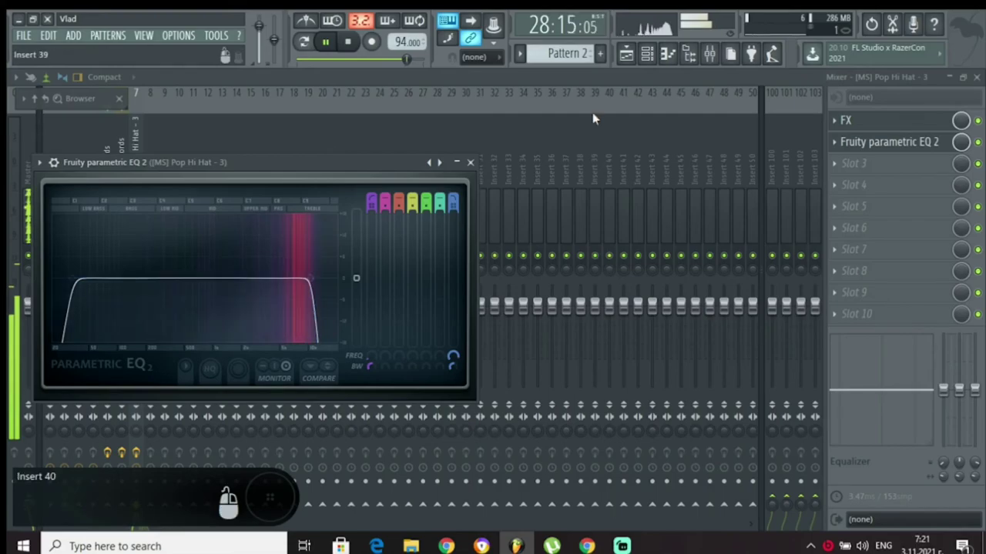
# Add Fruity Reeverb 2 to slot 3 of the hi-hat insert, cycle its presets to the one after Cathedral and return to the playlist.
pyautogui.click(847, 171)
pyautogui.click(708, 144)
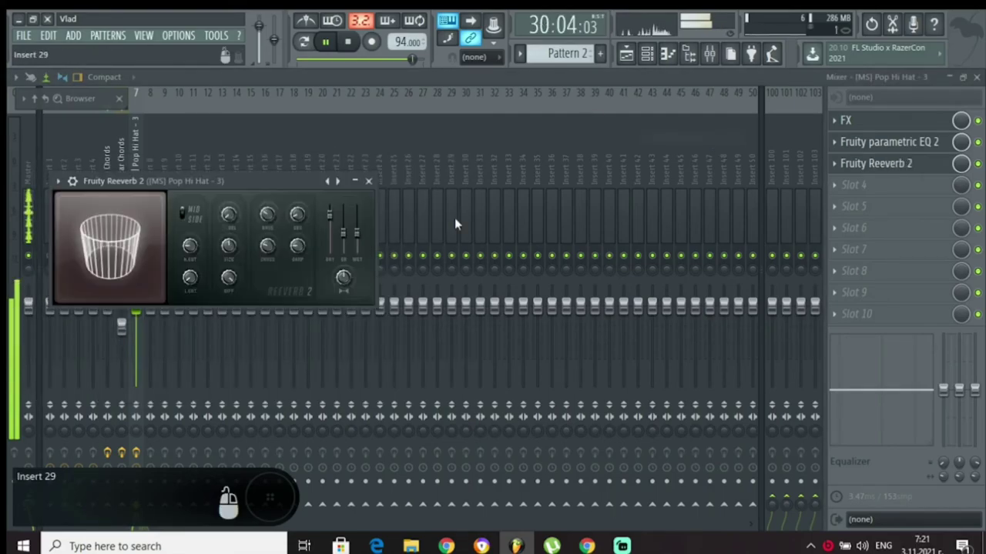
pyautogui.moveTo(356, 189); pyautogui.dragTo(408, 259)
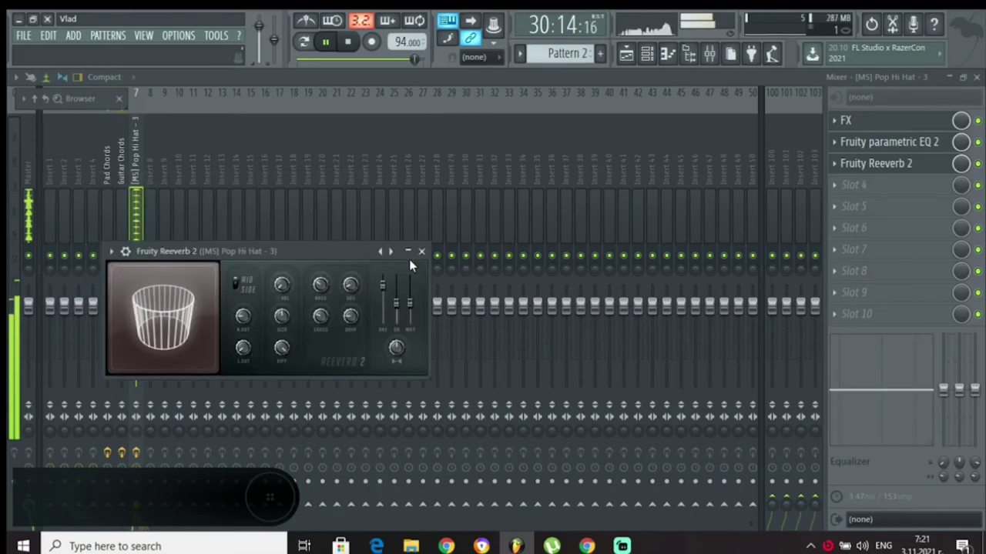
pyautogui.click(391, 251)
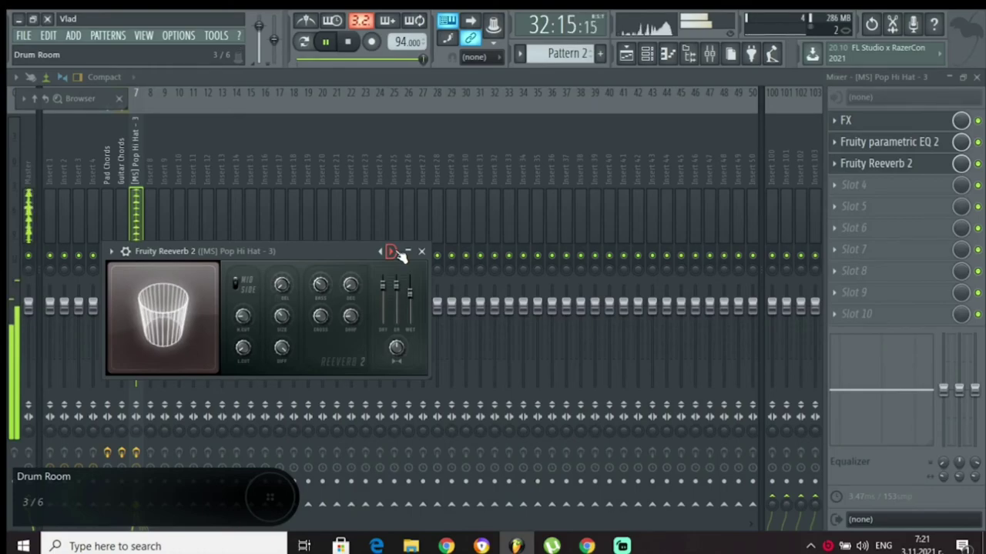
pyautogui.click(392, 251)
pyautogui.click(391, 252)
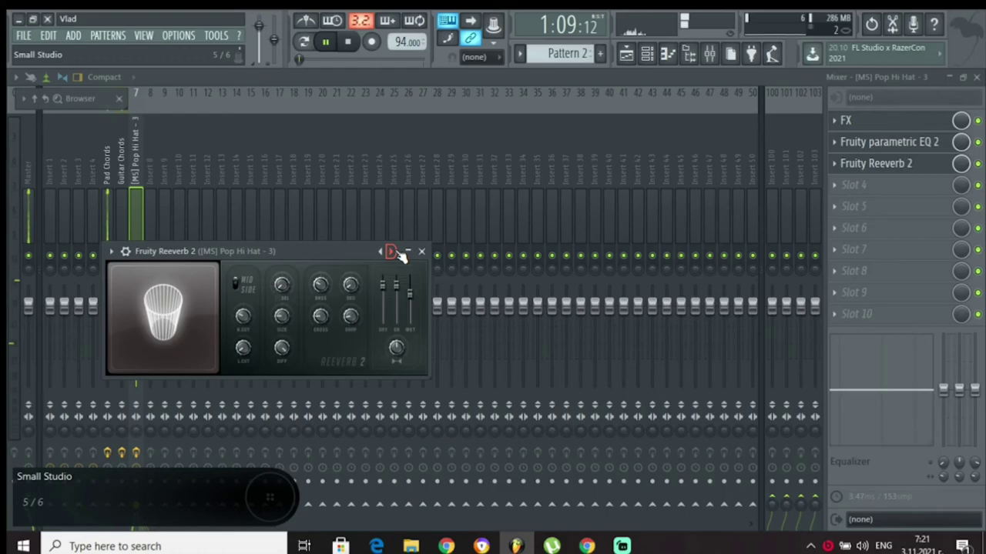
pyautogui.click(391, 252)
pyautogui.click(391, 252)
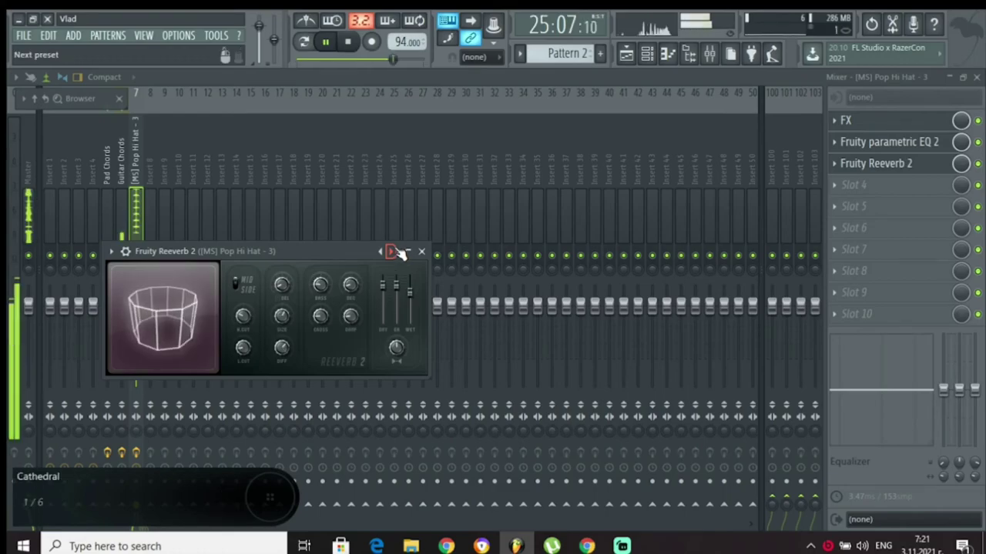
pyautogui.click(391, 252)
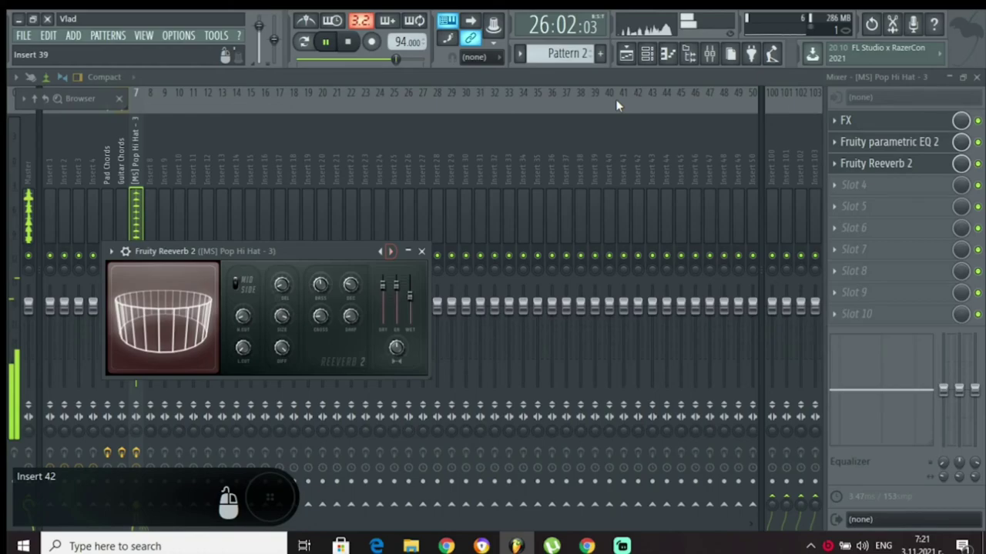
pyautogui.click(627, 54)
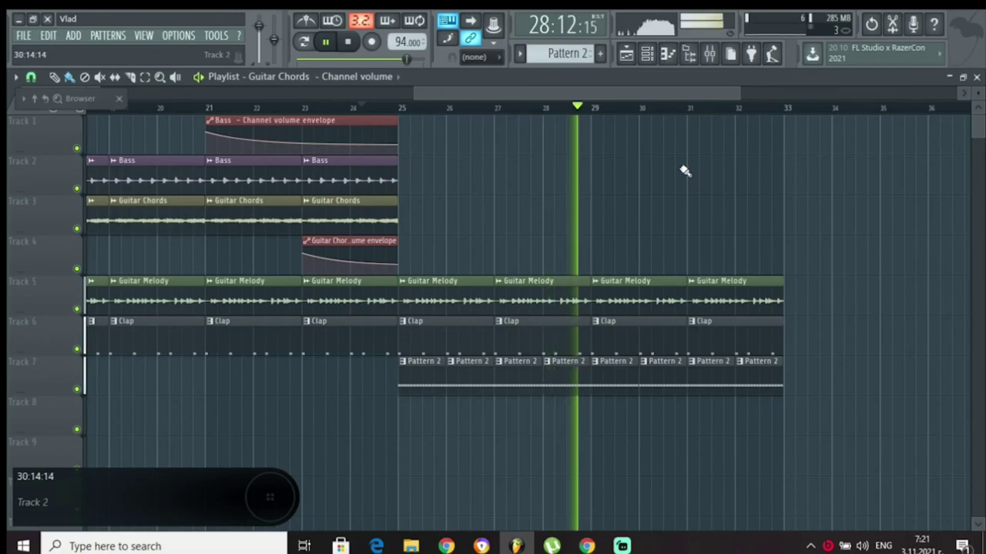